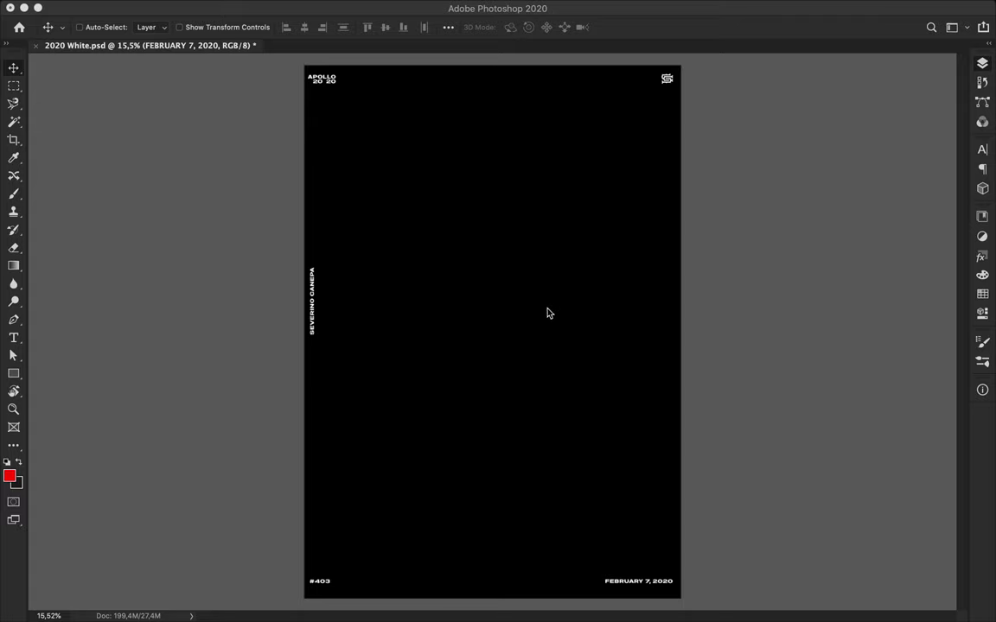
# Select Layer 0 and draw a rectangle covering the whole poster canvas
pyautogui.scroll(2, 551, 315)
pyautogui.click(854, 363)
pyautogui.scroll(-2, 570, 352)
pyautogui.press('u')
pyautogui.click(377, 167)
pyautogui.press('Escape')
pyautogui.moveTo(311, 74); pyautogui.dragTo(674, 589)
# Try red and then gold as the rectangle's fill colour
pyautogui.click(153, 27)
pyautogui.click(104, 119)
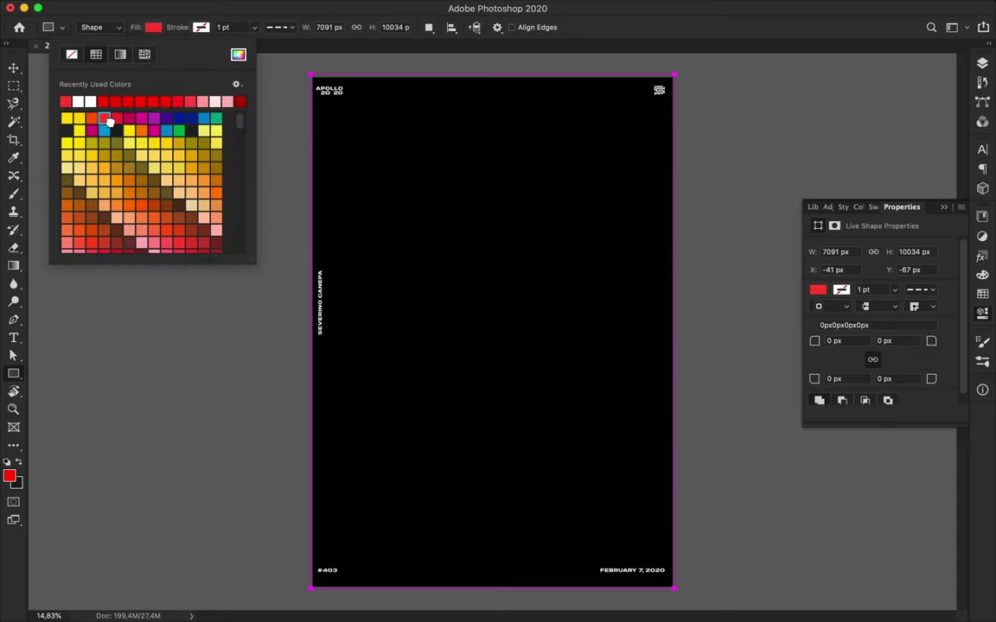
pyautogui.click(158, 154)
pyautogui.press('Return')
# Delete the extra rectangle layer in the Layers panel
pyautogui.press('v')
pyautogui.press('F7')
pyautogui.click(865, 325)
pyautogui.press('Delete')
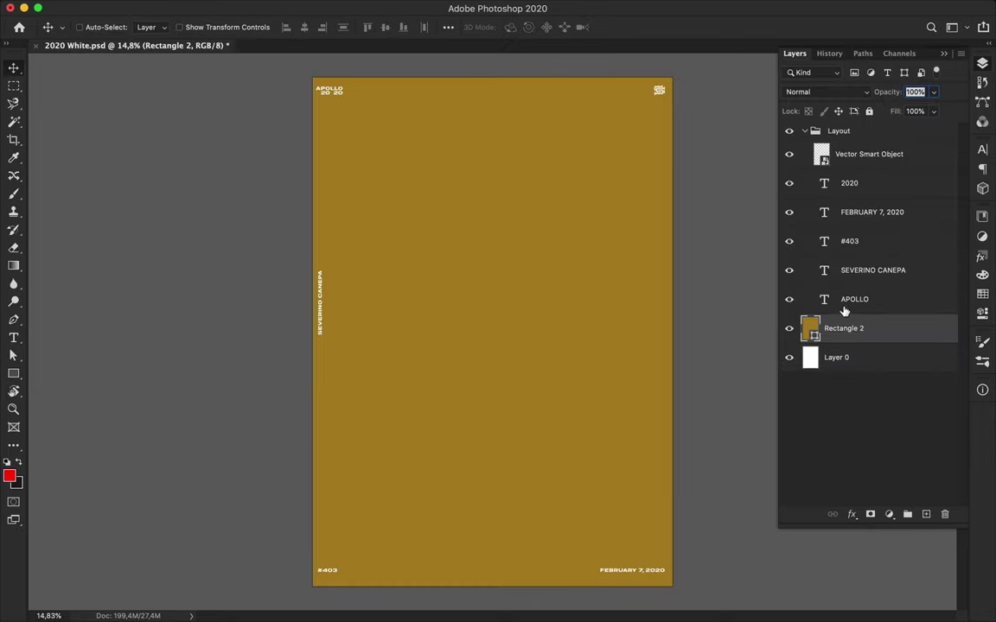
# Give the background rectangle a red-pink swatch fill and move Layer 0 above Rectangle 2
pyautogui.click(982, 294)
pyautogui.moveTo(909, 394); pyautogui.dragTo(623, 363)
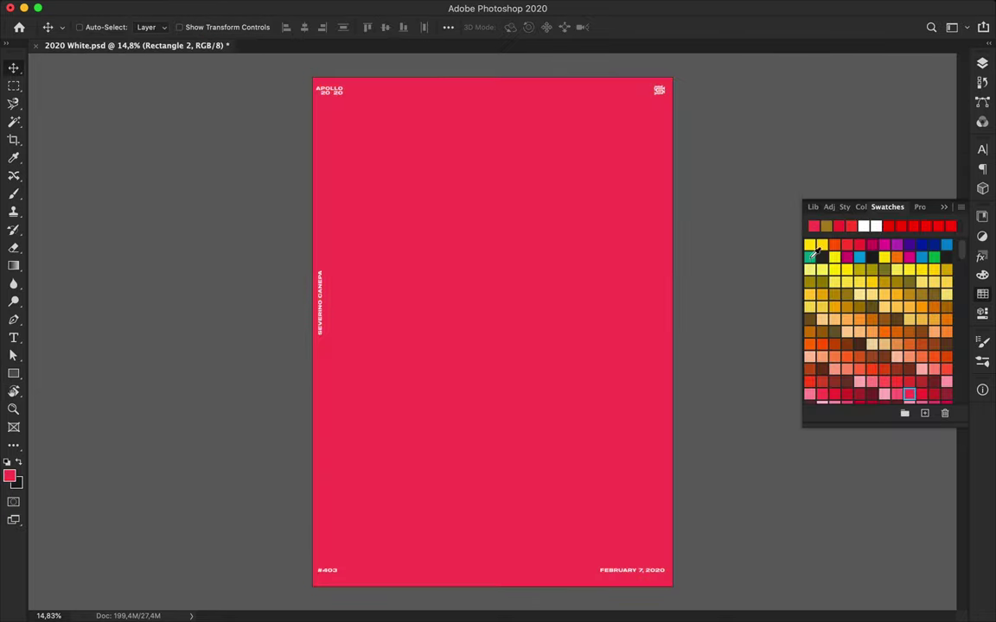
pyautogui.press('p')
pyautogui.press('F7')
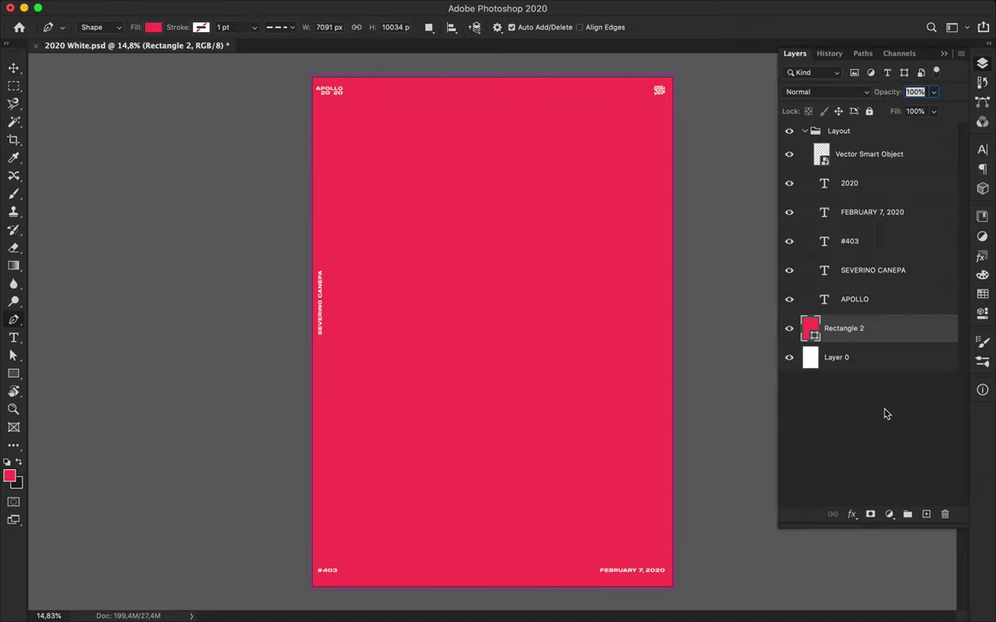
pyautogui.moveTo(843, 355); pyautogui.dragTo(843, 321)
pyautogui.click(804, 131)
# Delete white Layer 0 and pen a bent line at the poster's lower left
pyautogui.press('Delete')
pyautogui.hotkey('ctrl', 'shift', 'alt', 'n')
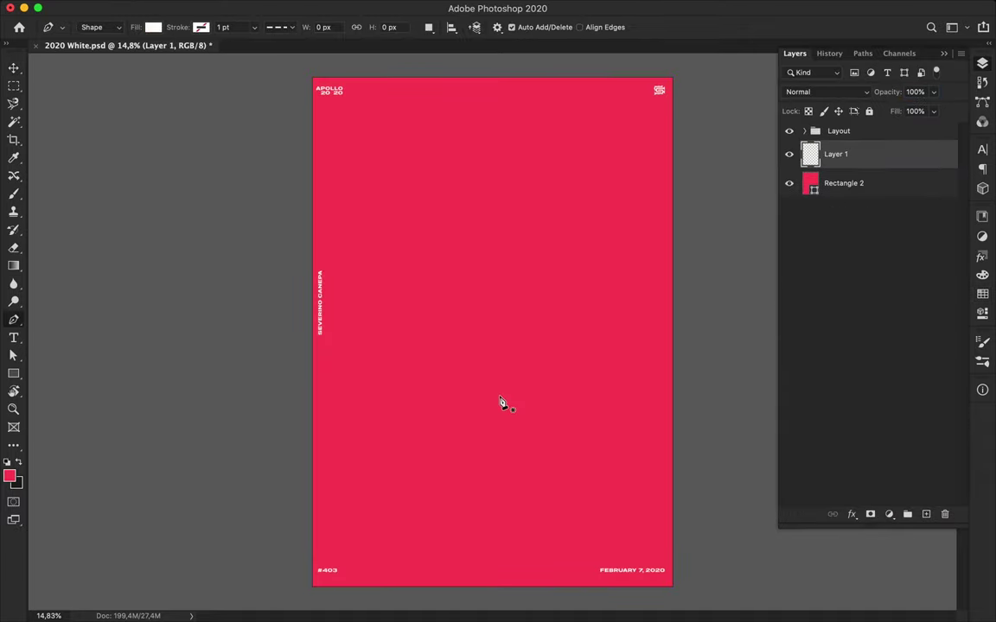
pyautogui.click(385, 440)
pyautogui.click(384, 376)
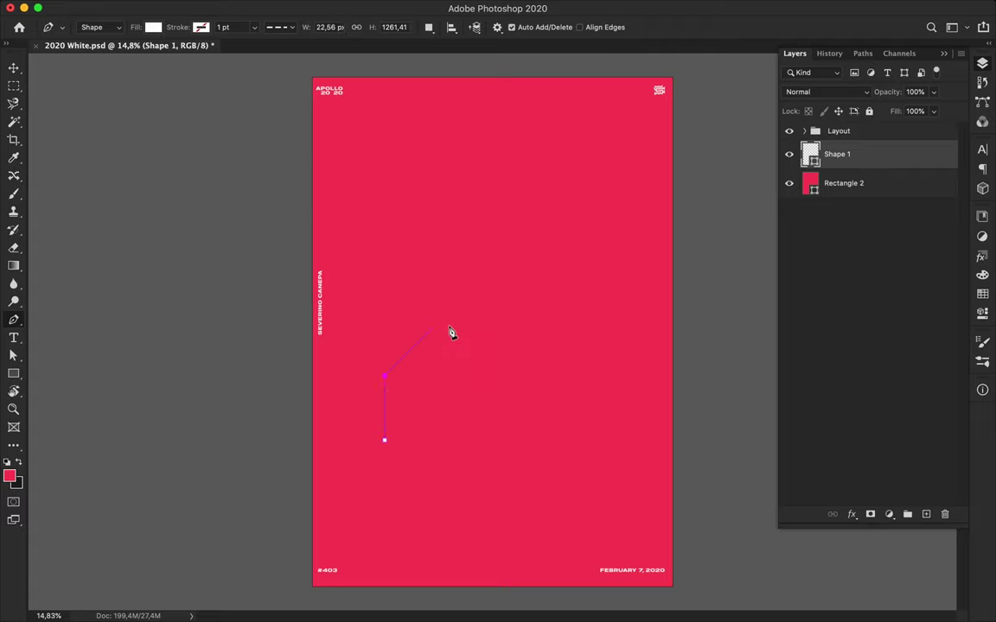
pyautogui.click(432, 330)
# Remove the line's fill and make its stroke green from the swatches
pyautogui.press('a')
pyautogui.click(205, 26)
pyautogui.click(173, 53)
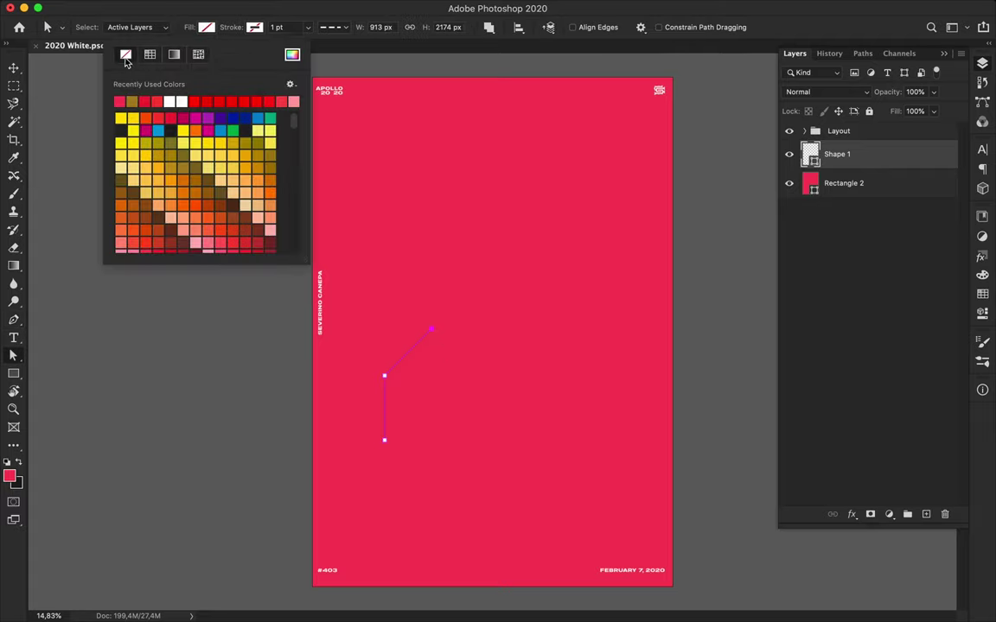
pyautogui.click(254, 27)
pyautogui.click(167, 101)
pyautogui.click(983, 295)
pyautogui.click(808, 258)
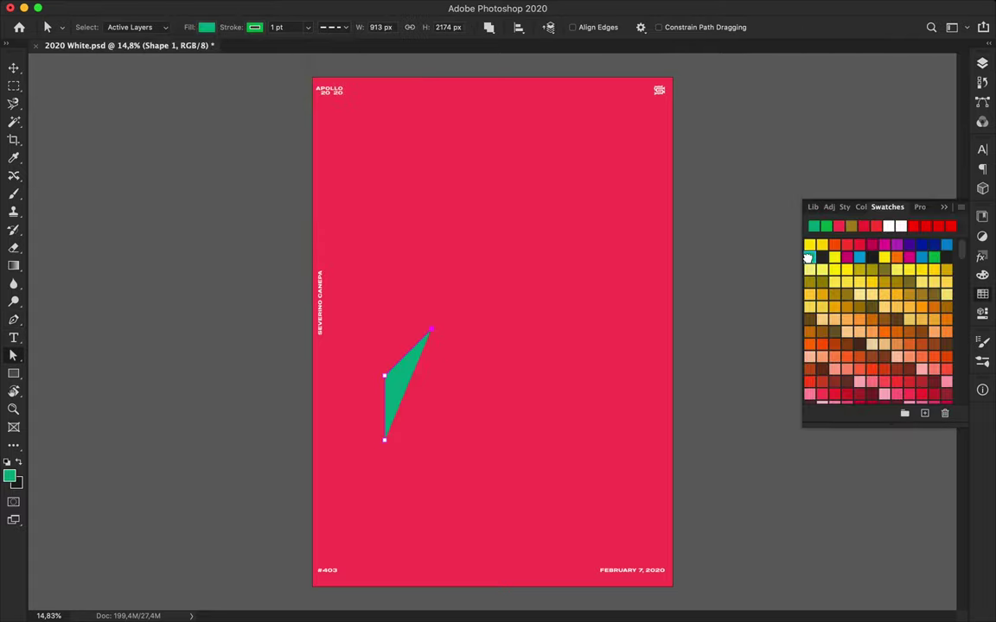
# Recheck the line's fill as none while keeping the green stroke colour
pyautogui.click(207, 27)
pyautogui.click(173, 54)
pyautogui.click(256, 27)
pyautogui.click(835, 213)
pyautogui.click(206, 27)
pyautogui.click(254, 27)
pyautogui.click(819, 246)
pyautogui.click(206, 27)
pyautogui.click(255, 27)
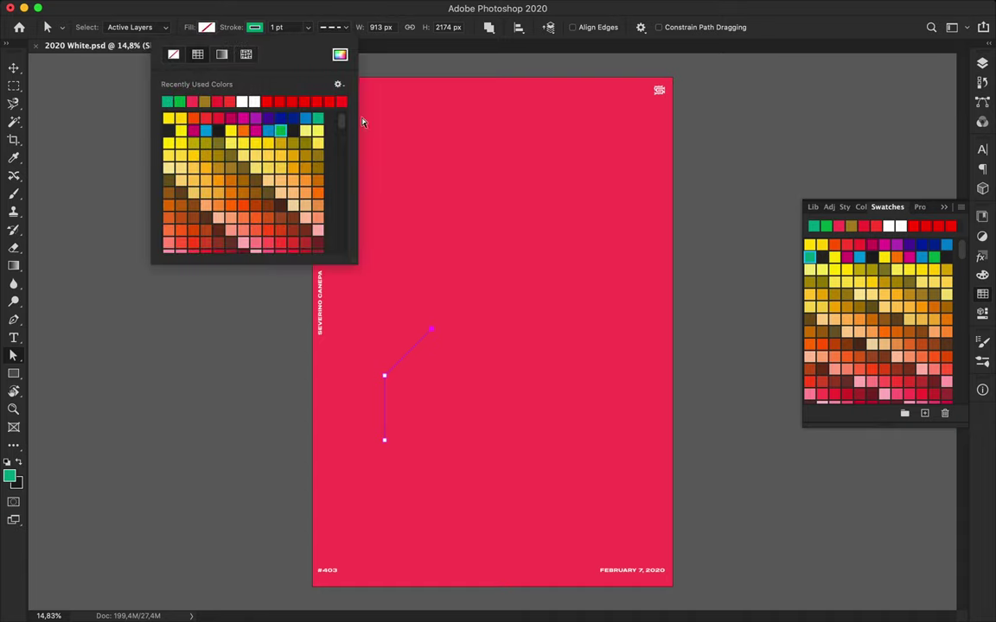
pyautogui.click(362, 122)
# Set the green line's stroke to 11 pt solid
pyautogui.doubleClick(281, 27)
pyautogui.write('11')
pyautogui.press('Return')
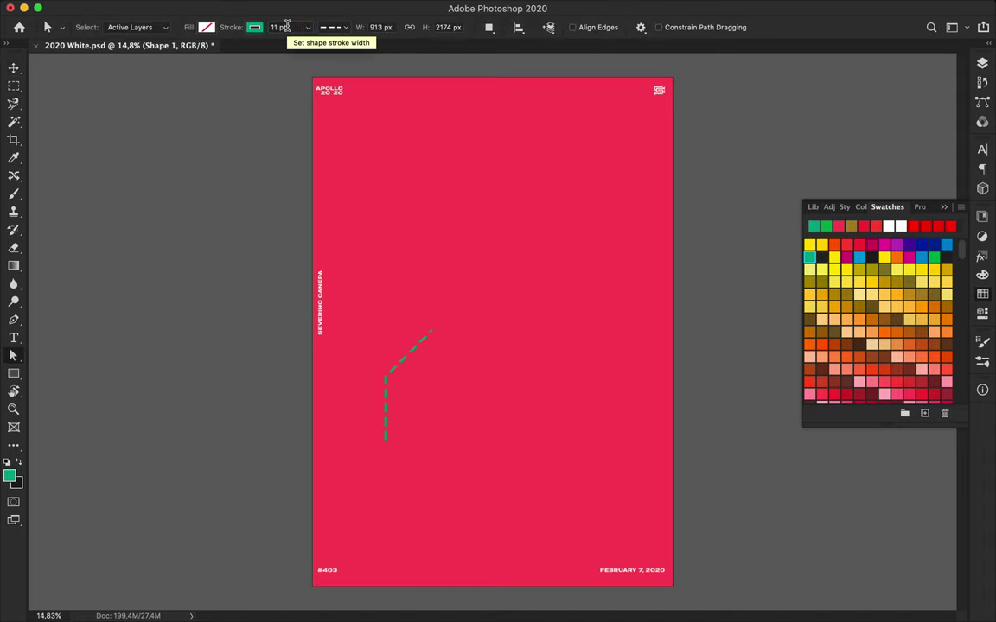
pyautogui.click(335, 27)
pyautogui.click(328, 72)
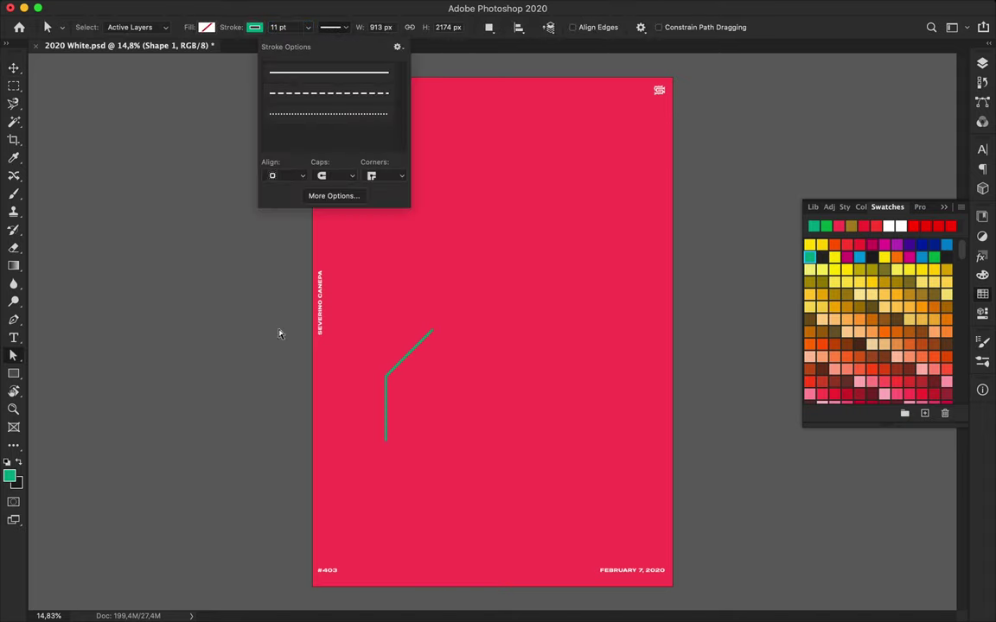
# Choose a corner style for the green line in the stroke options
pyautogui.press('super+plus')
pyautogui.click(254, 26)
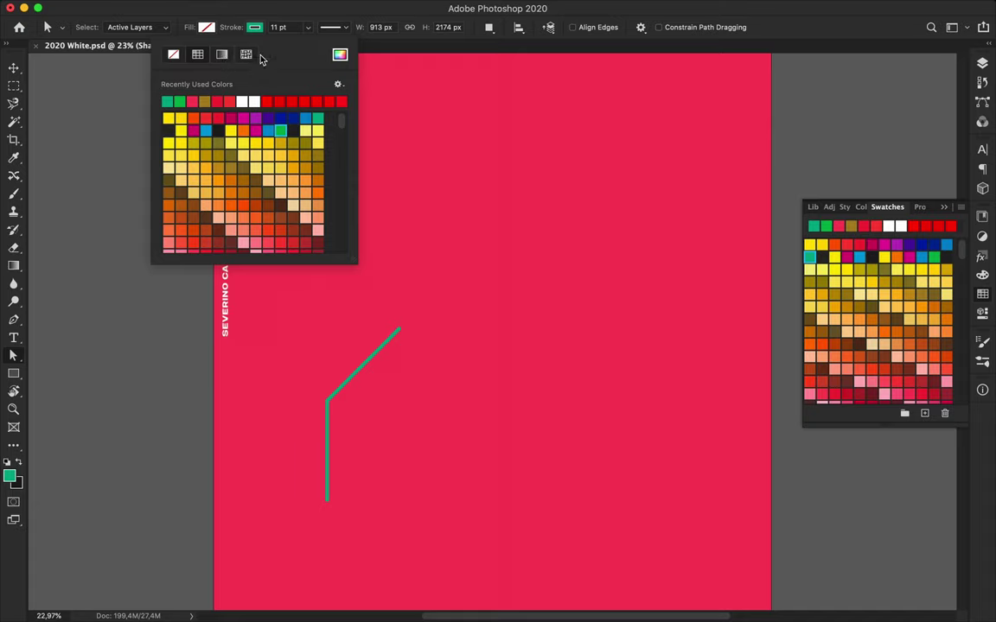
pyautogui.click(335, 27)
pyautogui.click(388, 176)
pyautogui.click(388, 196)
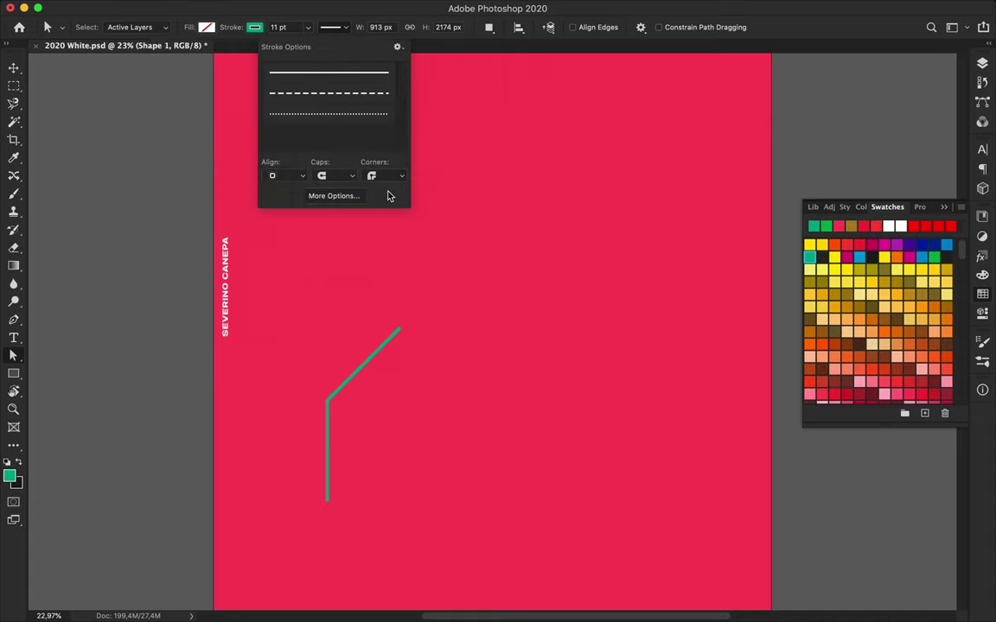
pyautogui.click(386, 314)
# Change the line's stroke alignment on the path, then deselect it
pyautogui.click(255, 27)
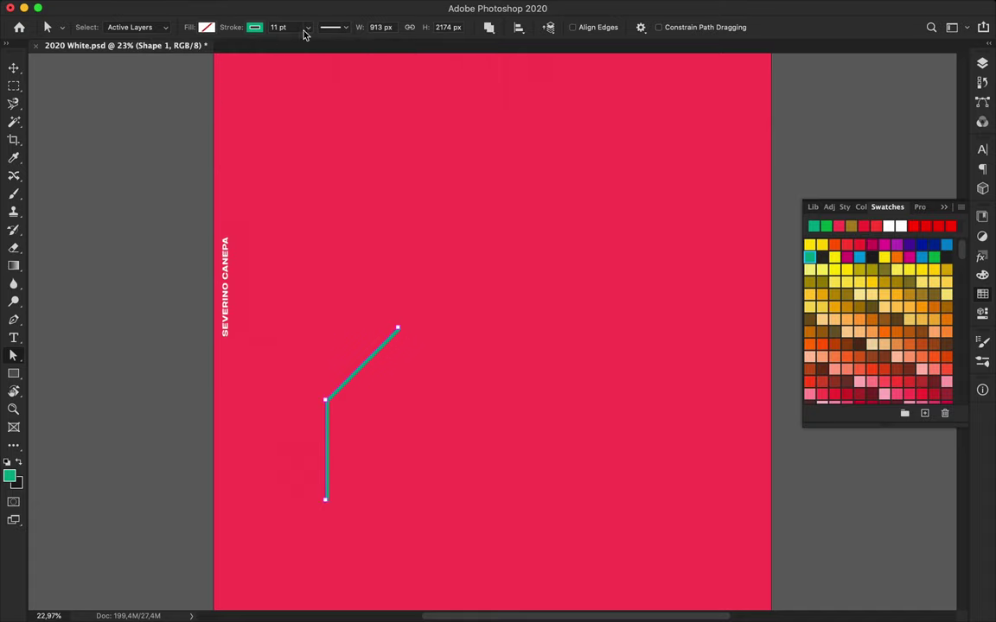
pyautogui.click(334, 27)
pyautogui.click(381, 176)
pyautogui.click(387, 176)
pyautogui.click(286, 177)
pyautogui.click(277, 187)
pyautogui.click(348, 338)
pyautogui.press('super+plus')
pyautogui.press('super+0')
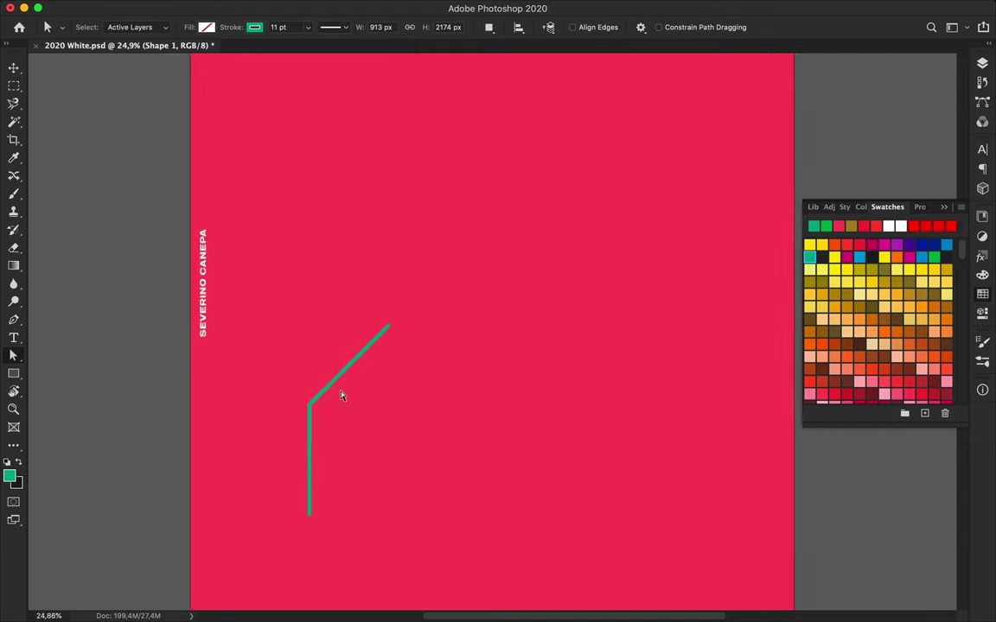
# Nudge the green line slightly left and cancel an unfinished pen segment
pyautogui.press('v')
pyautogui.scroll(3, 386, 359)
pyautogui.moveTo(386, 360); pyautogui.dragTo(378, 361)
pyautogui.press('p')
pyautogui.press('super+z')
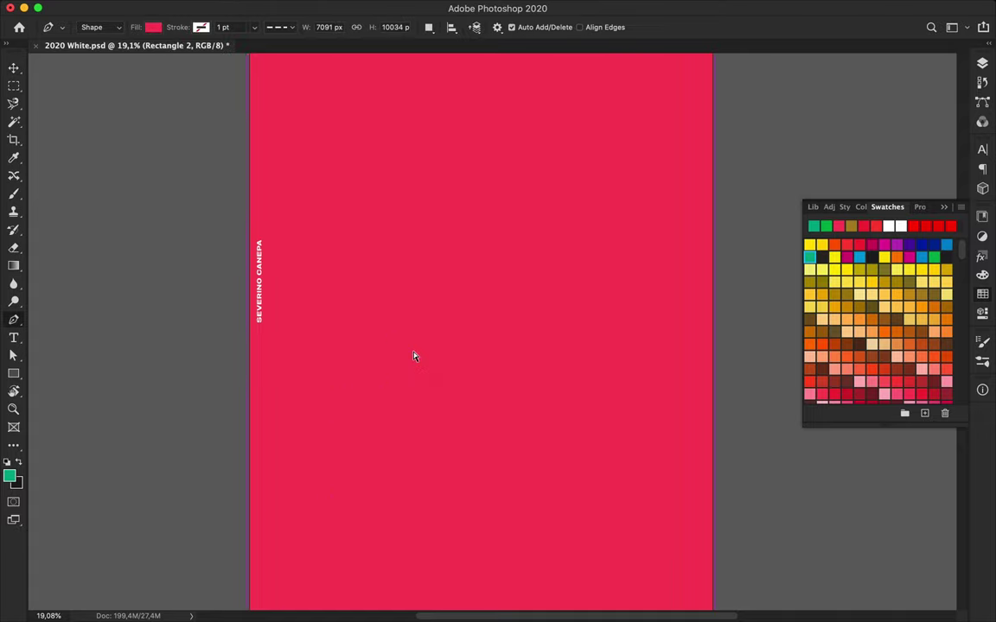
pyautogui.press('super+0')
# Pen a second bent line from the lower middle to a tall vertical near the right edge
pyautogui.click(573, 534)
pyautogui.click(654, 536)
pyautogui.click(653, 118)
pyautogui.press('a')
pyautogui.scroll(-2, 413, 198)
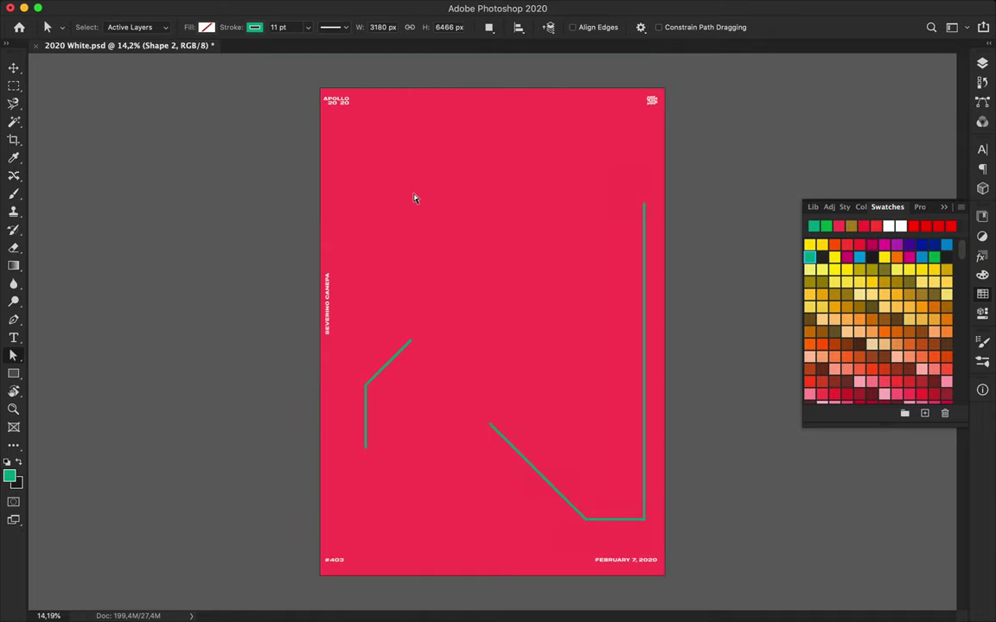
# Place a new text insertion point near the poster's upper left
pyautogui.press('t')
pyautogui.scroll(2, 369, 223)
pyautogui.click(337, 241)
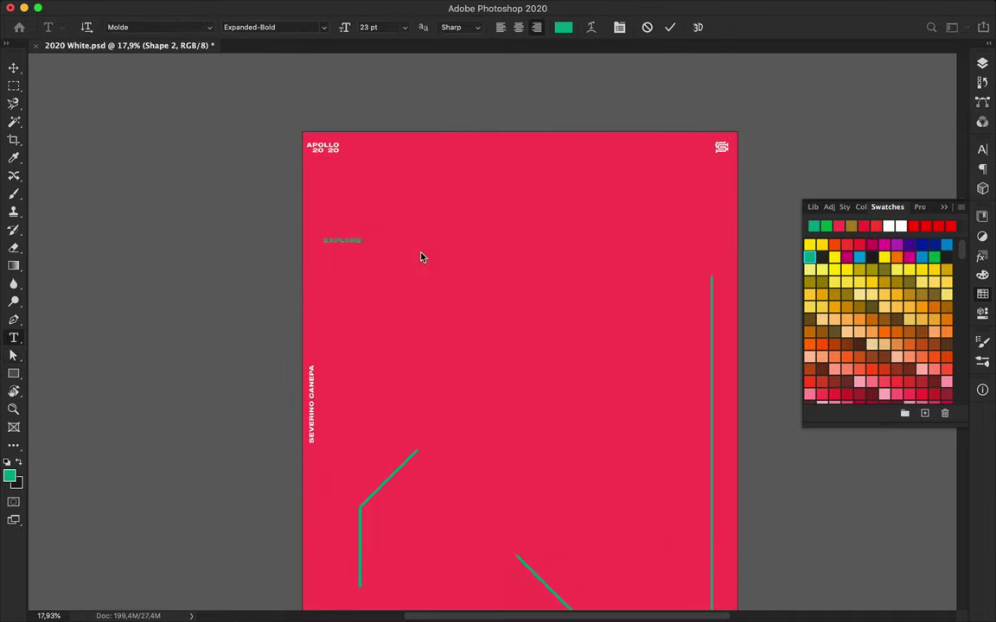
# Commit the title and set it to 33 pt with 41 pt leading
pyautogui.press('Escape')
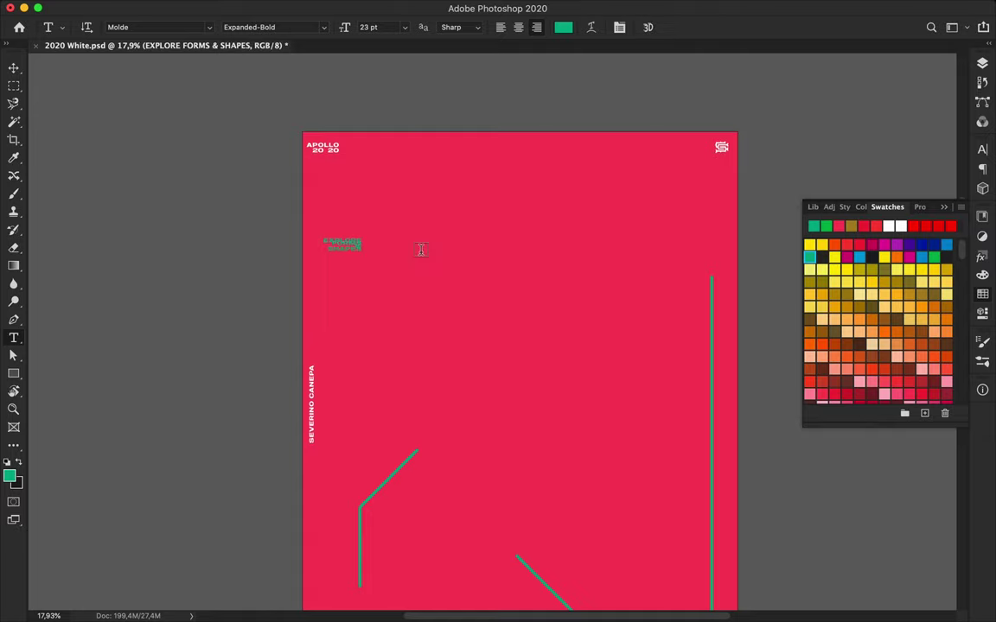
pyautogui.click(982, 149)
pyautogui.click(867, 180)
pyautogui.write('33')
pyautogui.press('Return')
pyautogui.click(935, 178)
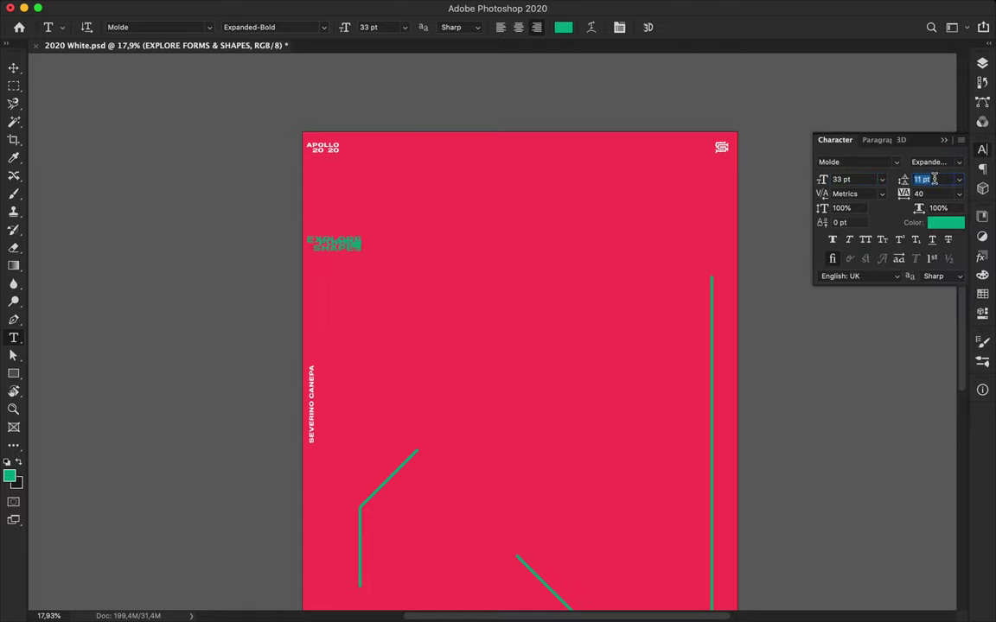
pyautogui.write('41')
pyautogui.press('Return')
# Shift the title about 76 px right and colour it white (#ffffff)
pyautogui.press('v')
pyautogui.moveTo(298, 209); pyautogui.dragTo(364, 210)
pyautogui.press('a')
pyautogui.click(502, 27)
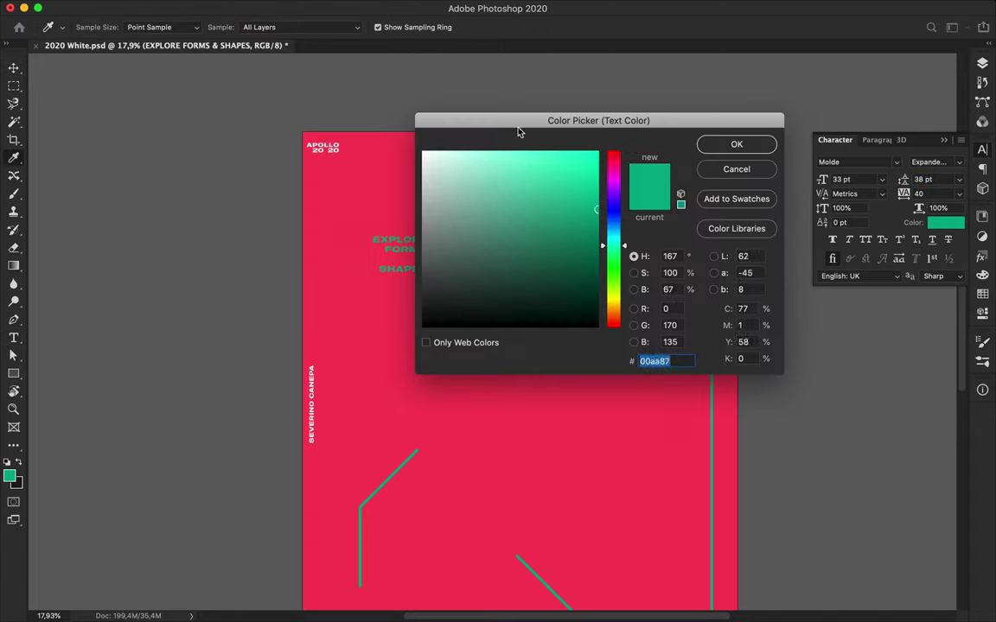
pyautogui.write('ffffff')
pyautogui.click(712, 142)
# Enlarge the title with Free Transform
pyautogui.press('v')
pyautogui.hotkey('ctrl', 't')
pyautogui.moveTo(397, 262); pyautogui.dragTo(397, 289)
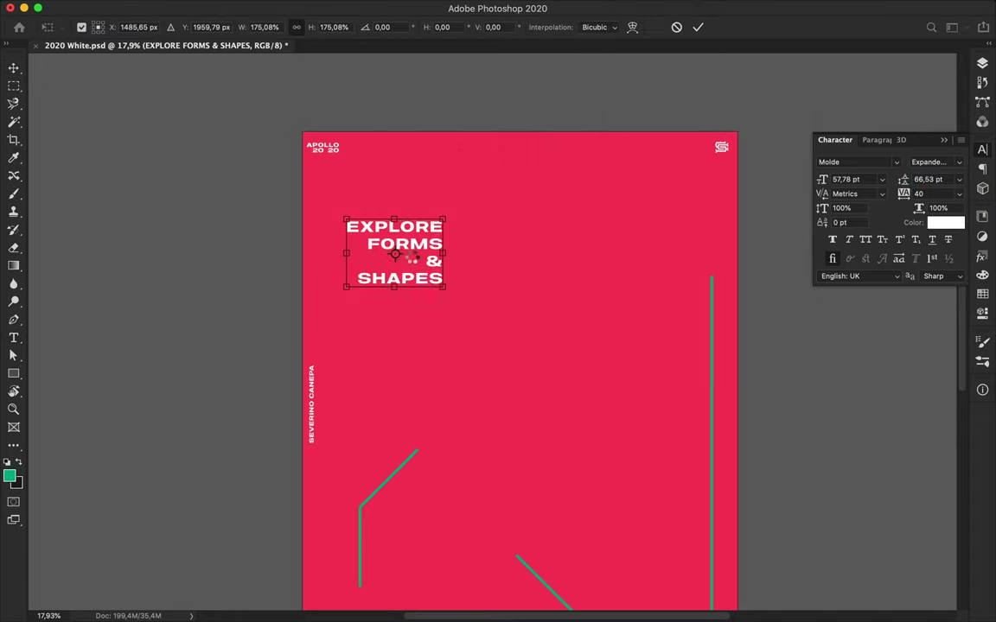
pyautogui.press('Return')
pyautogui.click(385, 8)
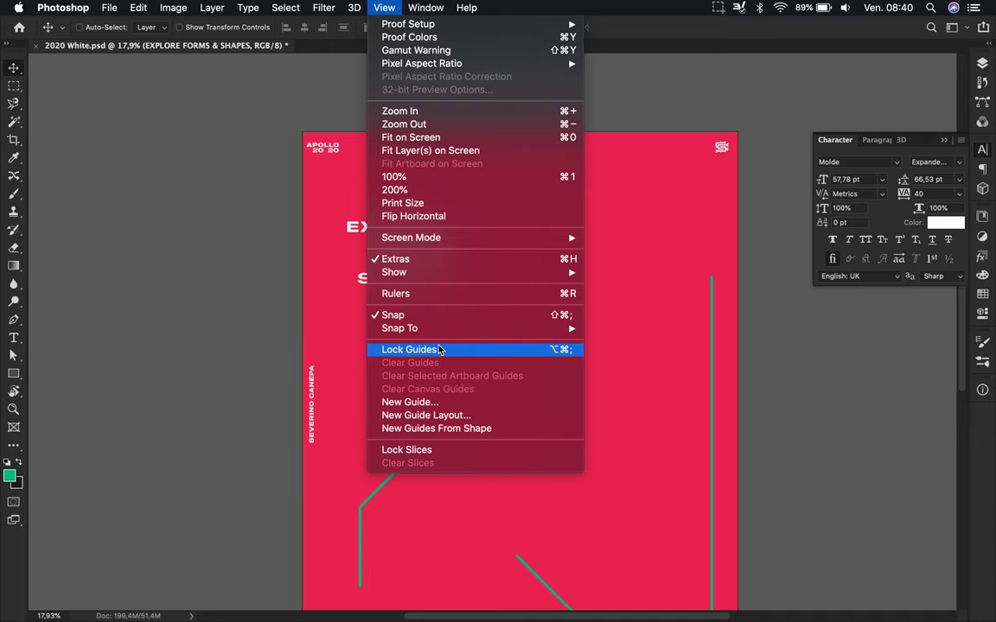
# Add a dense guide grid with New Guide Layout and keep alignment to the selection
pyautogui.click(449, 416)
pyautogui.click(761, 79)
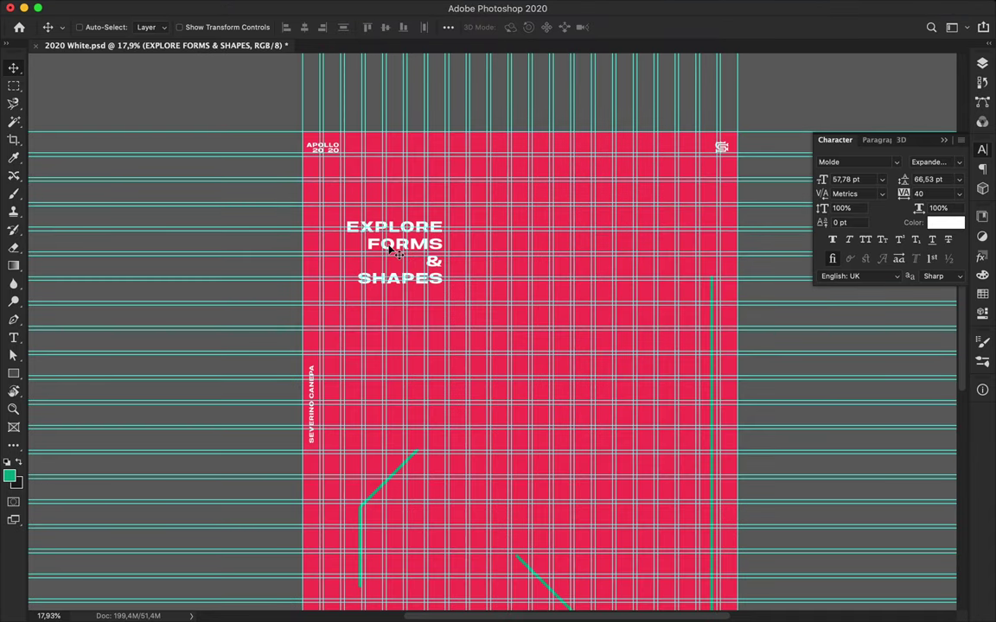
pyautogui.click(447, 27)
pyautogui.click(505, 155)
pyautogui.click(484, 129)
pyautogui.click(324, 8)
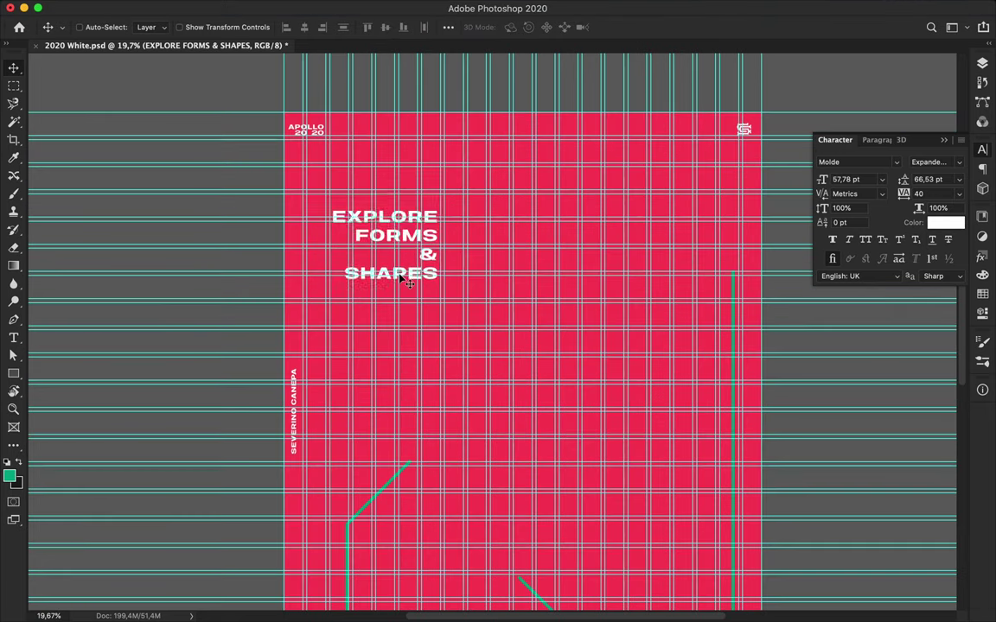
# Move the title up-left and set it to 51 pt with 59.53 pt leading
pyautogui.moveTo(400, 234); pyautogui.dragTo(383, 219)
pyautogui.click(851, 179)
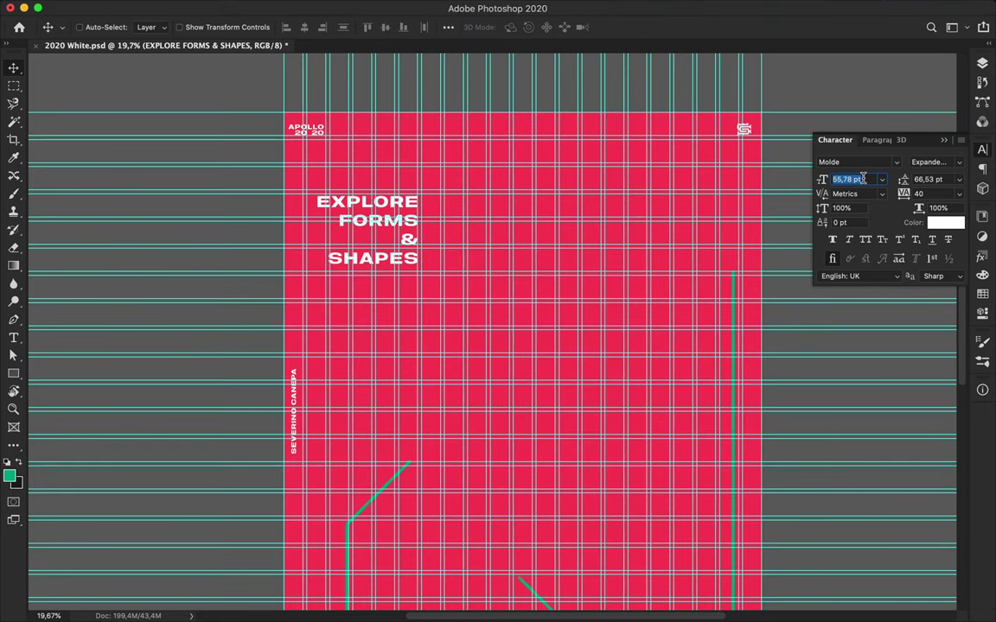
pyautogui.write('51')
pyautogui.press('Return')
pyautogui.click(930, 178)
pyautogui.press('Down')
pyautogui.press('Down')
pyautogui.press('Down')
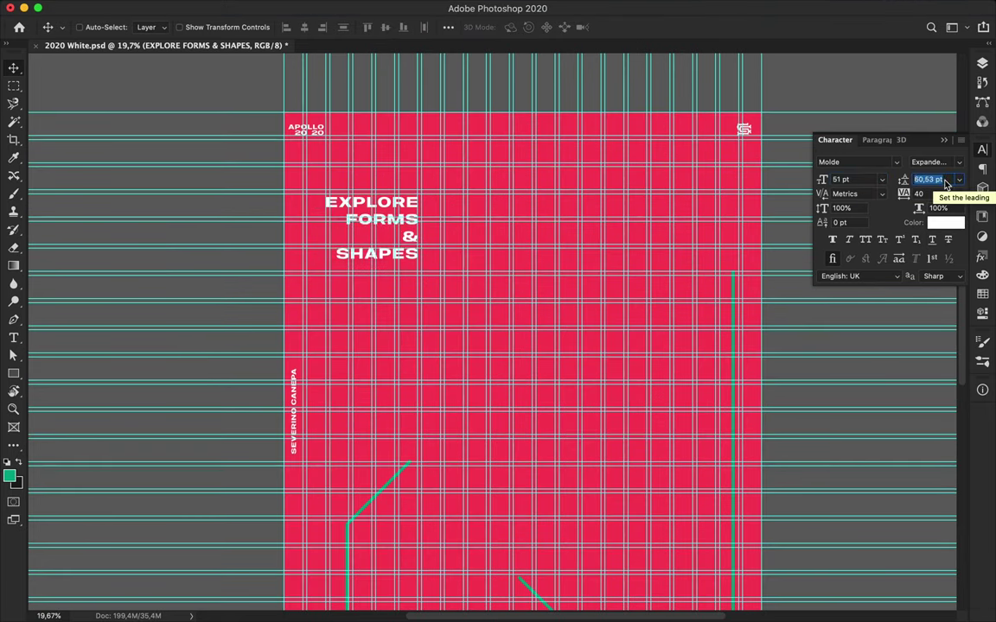
# Start a horizontal pen line just under the title
pyautogui.scroll(-3, 467, 280)
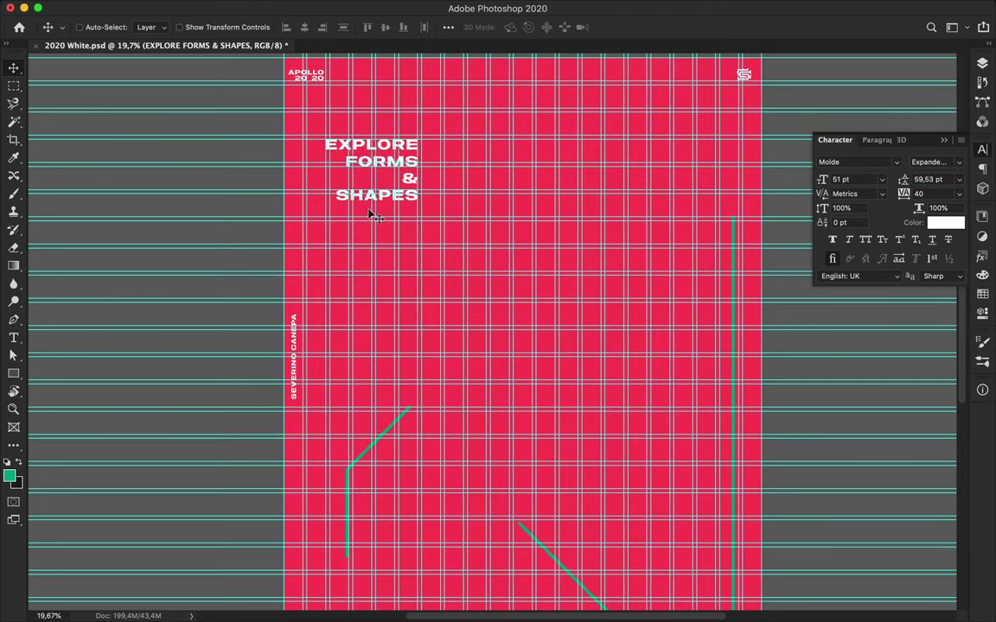
pyautogui.press('p')
pyautogui.click(418, 220)
pyautogui.click(267, 217)
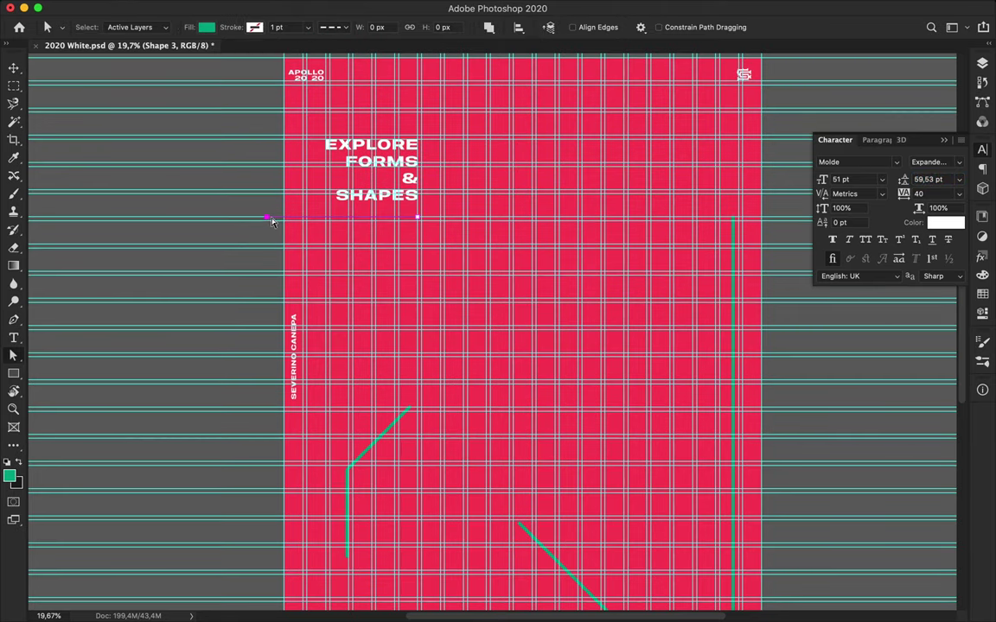
# Give the underline no fill and a solid green 16 pt stroke with round caps
pyautogui.click(205, 27)
pyautogui.click(111, 54)
pyautogui.click(254, 27)
pyautogui.click(167, 101)
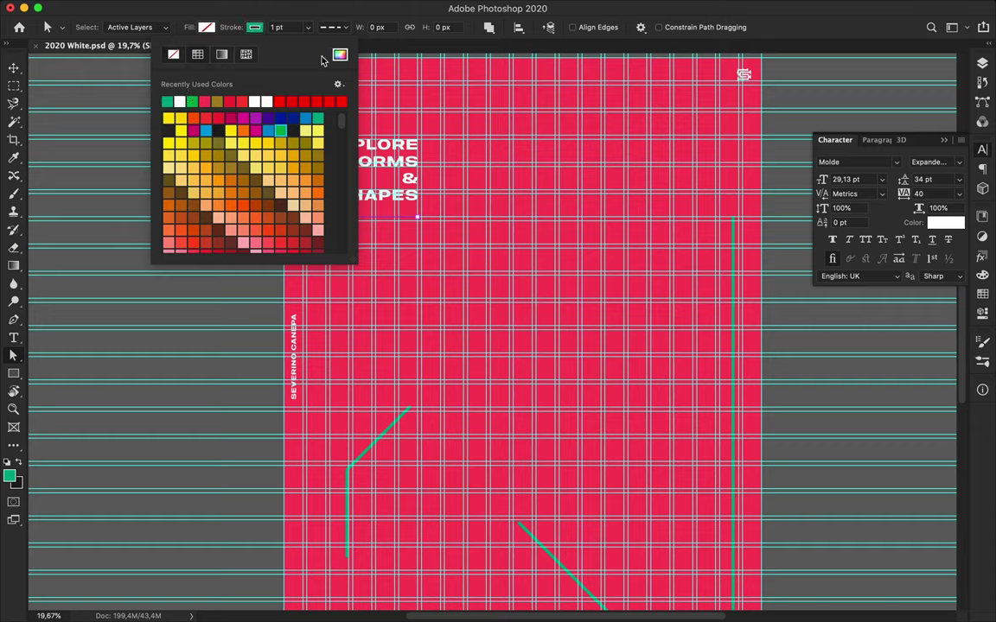
pyautogui.click(276, 27)
pyautogui.write('6')
pyautogui.click(333, 27)
pyautogui.click(373, 176)
pyautogui.click(321, 177)
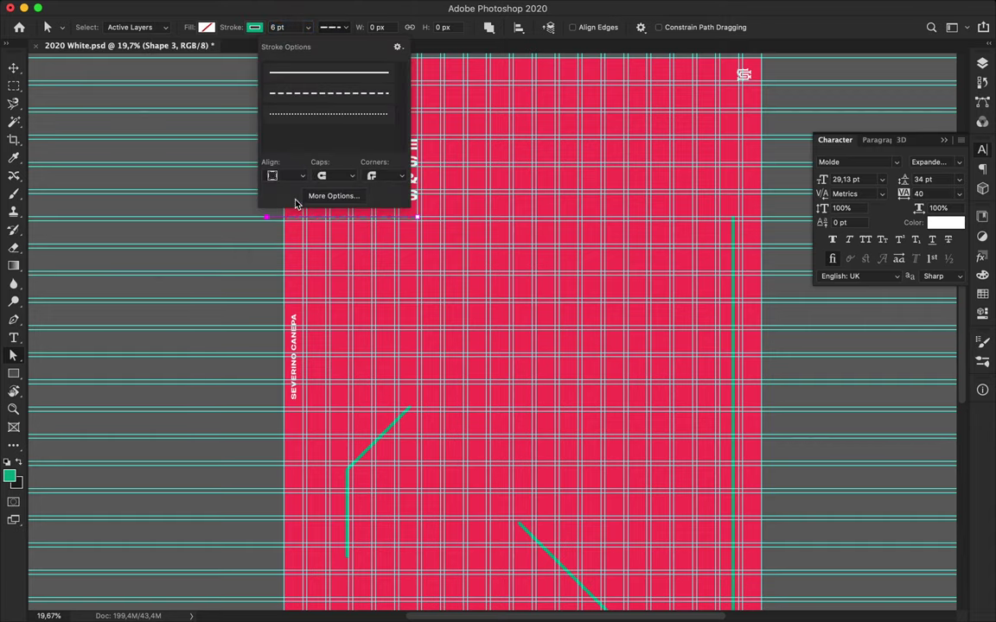
pyautogui.click(328, 76)
pyautogui.press('Return')
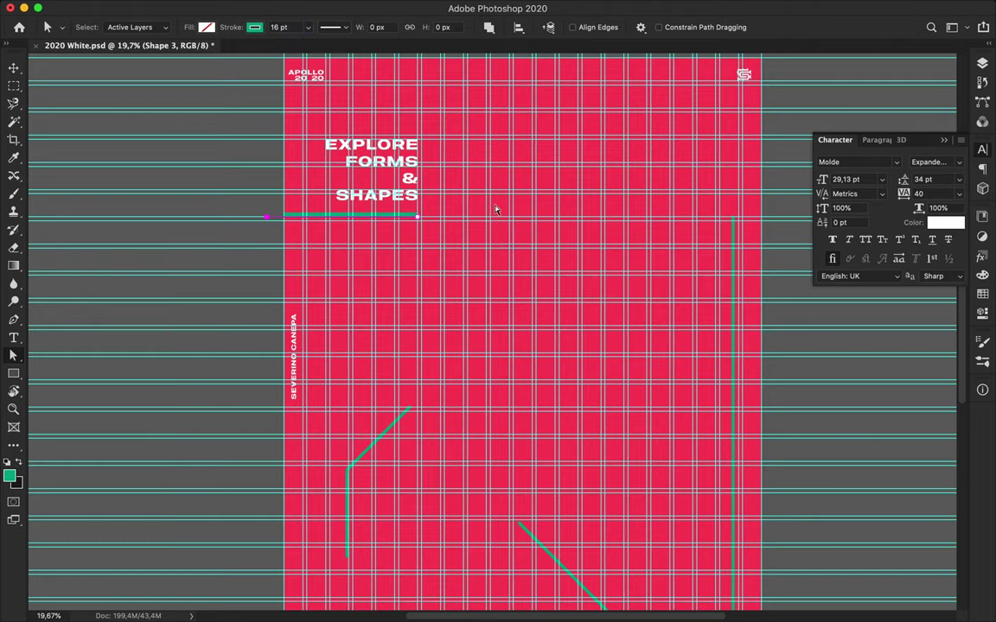
# Hide the guides and give the underline rounded corners
pyautogui.press('v')
pyautogui.scroll(1, 474, 223)
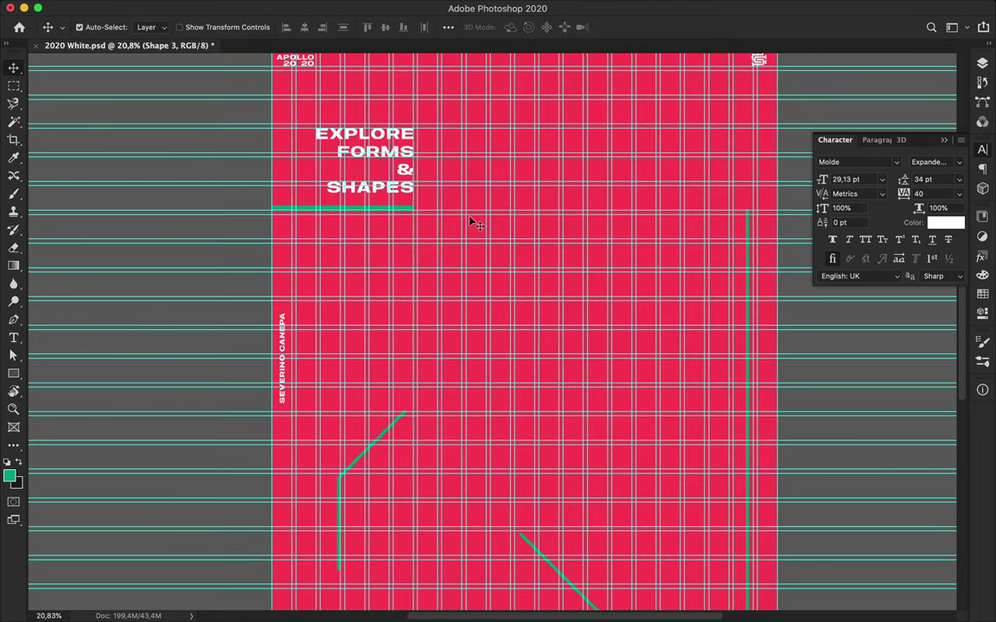
pyautogui.hotkey('ctrl', 'h')
pyautogui.scroll(1, 471, 220)
pyautogui.press('a')
pyautogui.click(333, 26)
pyautogui.click(374, 176)
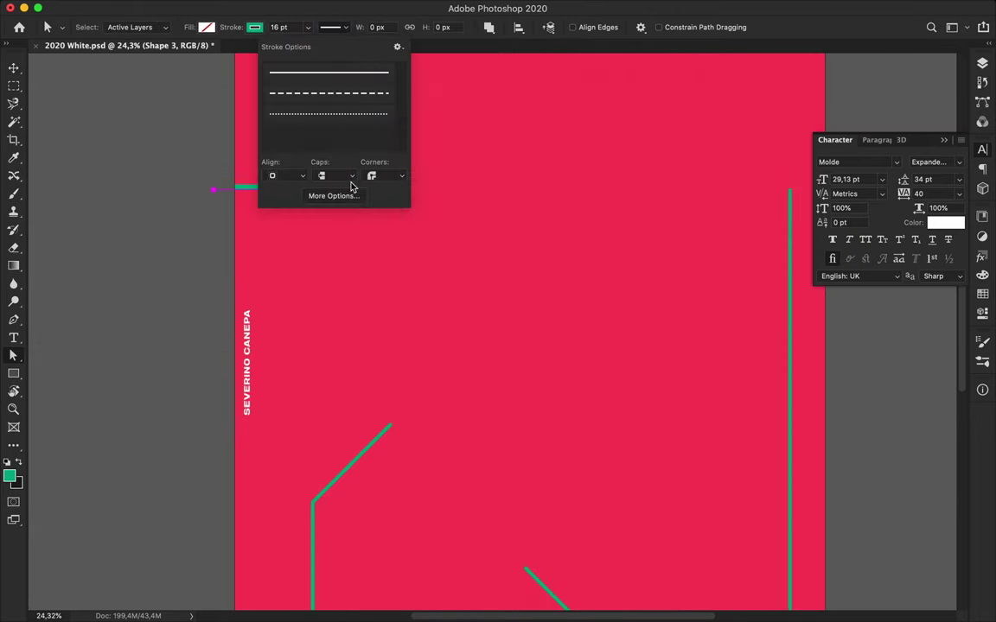
pyautogui.click(455, 213)
pyautogui.press('v')
# Draw a short diagonal green dash below the underline with a thick stroke
pyautogui.scroll(-2, 463, 355)
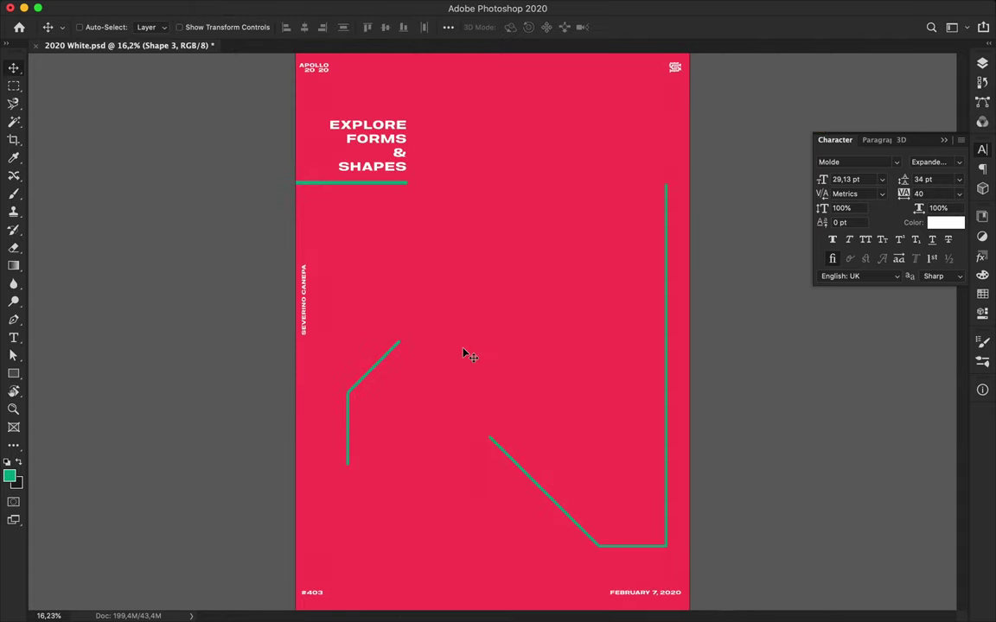
pyautogui.press('p')
pyautogui.click(410, 291)
pyautogui.write('a')
pyautogui.write('36')
pyautogui.press('Return')
# Draw a circle with the Ellipse tool and give it a green fill with no stroke
pyautogui.click(13, 373)
pyautogui.click(71, 397)
pyautogui.moveTo(595, 148); pyautogui.dragTo(644, 180)
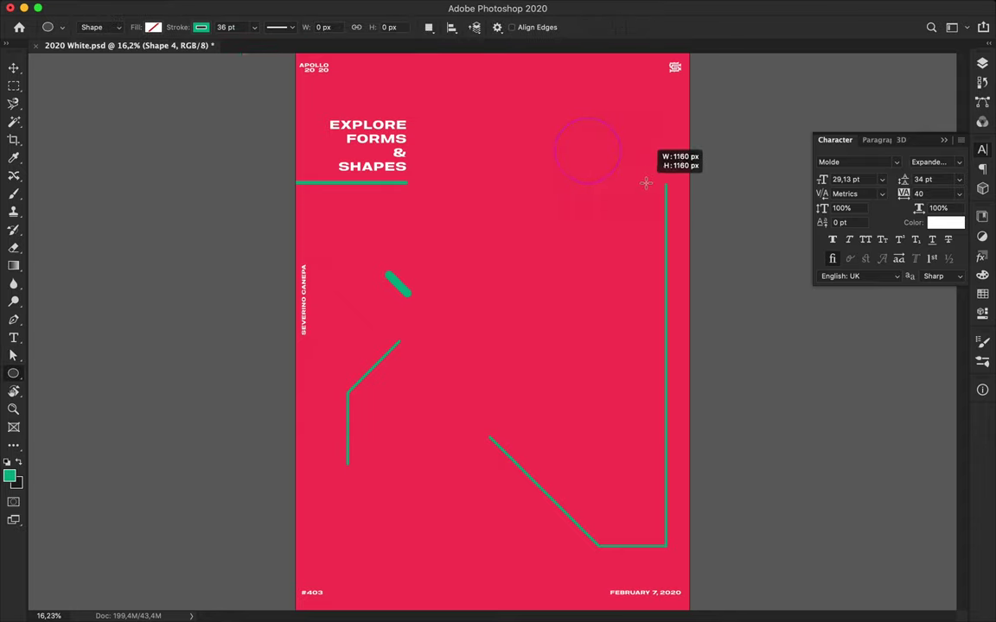
pyautogui.press('a')
pyautogui.click(292, 27)
pyautogui.click(257, 26)
pyautogui.click(125, 51)
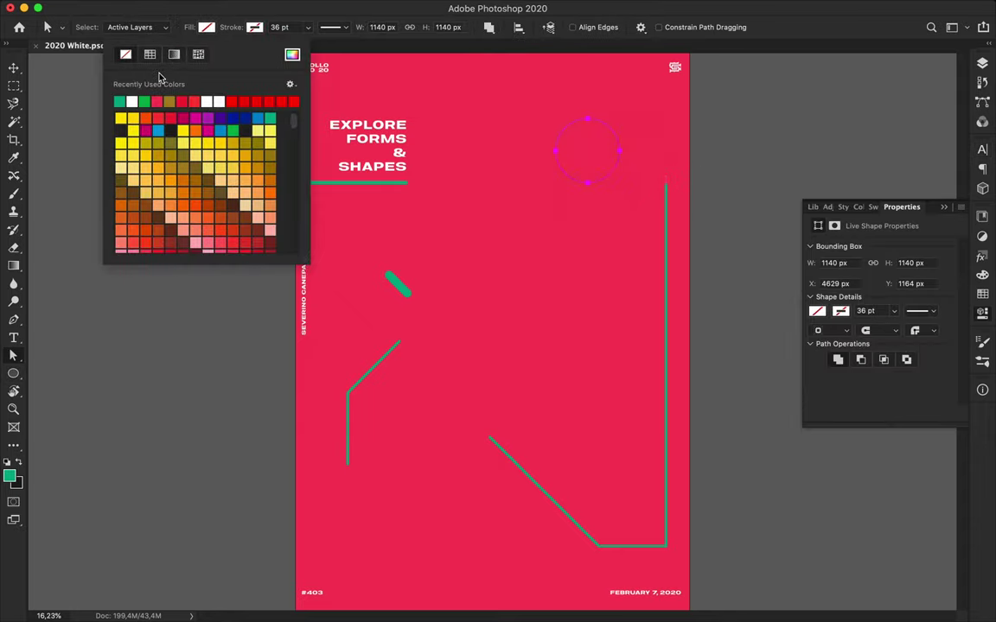
pyautogui.hotkey('alt', 'BackSpace')
# Move the green circle to the bottom left and enlarge it to about 1386 px wide
pyautogui.press('v')
pyautogui.moveTo(588, 151)
pyautogui.mouseDown()
pyautogui.moveTo(392, 229)
pyautogui.moveTo(394, 543)
pyautogui.moveTo(327, 539)
pyautogui.mouseUp()
pyautogui.hotkey('ctrl', "'")
pyautogui.hotkey('ctrl', 't')
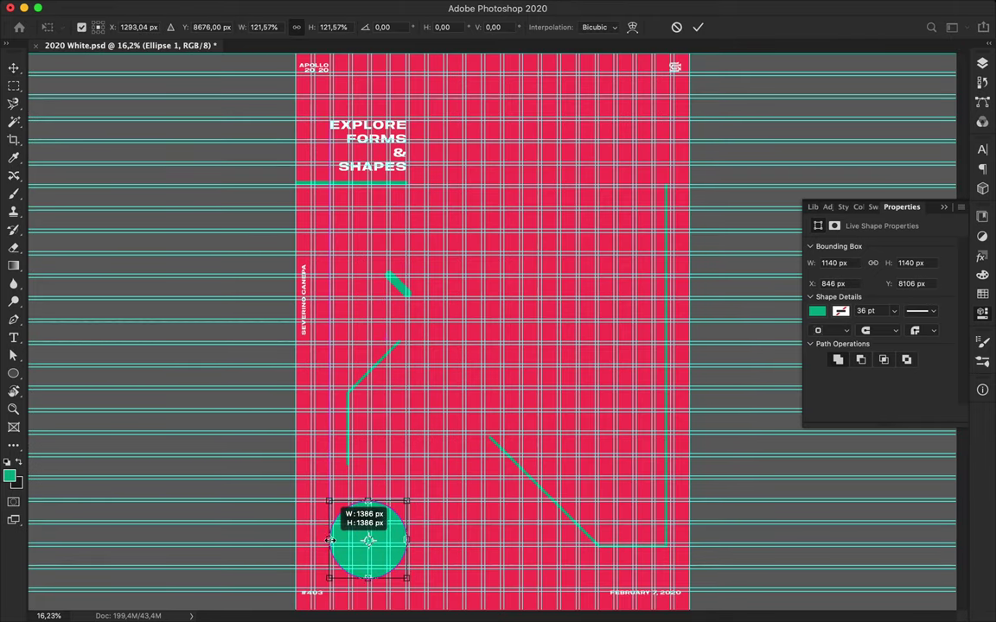
pyautogui.press('Return')
pyautogui.hotkey('ctrl', 'h')
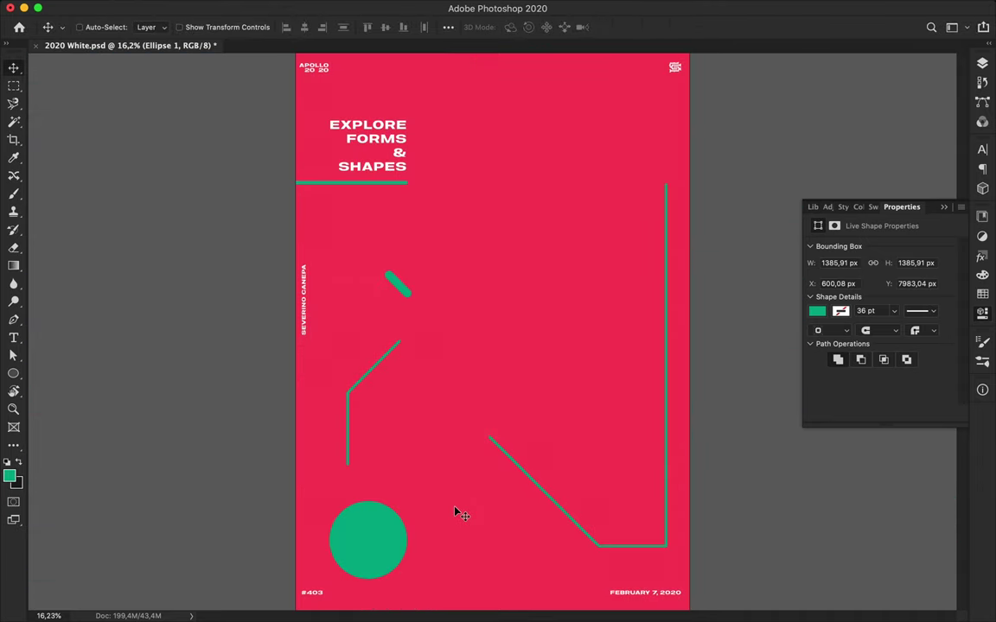
# Nudge the angled line slightly down and left, then fit the whole poster on screen
pyautogui.hotkey('ctrl', 'h')
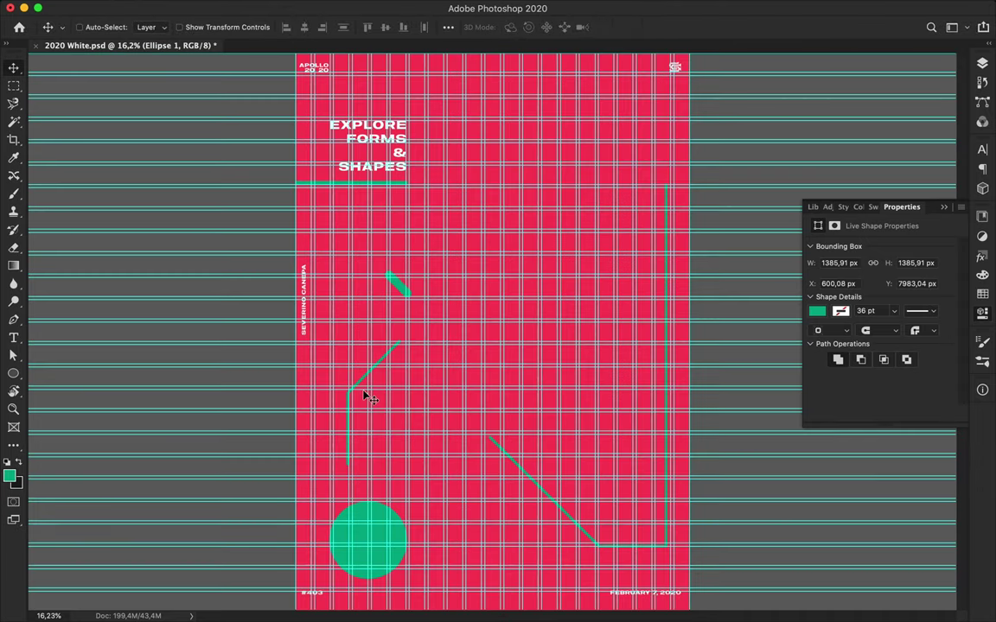
pyautogui.moveTo(361, 389); pyautogui.dragTo(346, 404)
pyautogui.press('a')
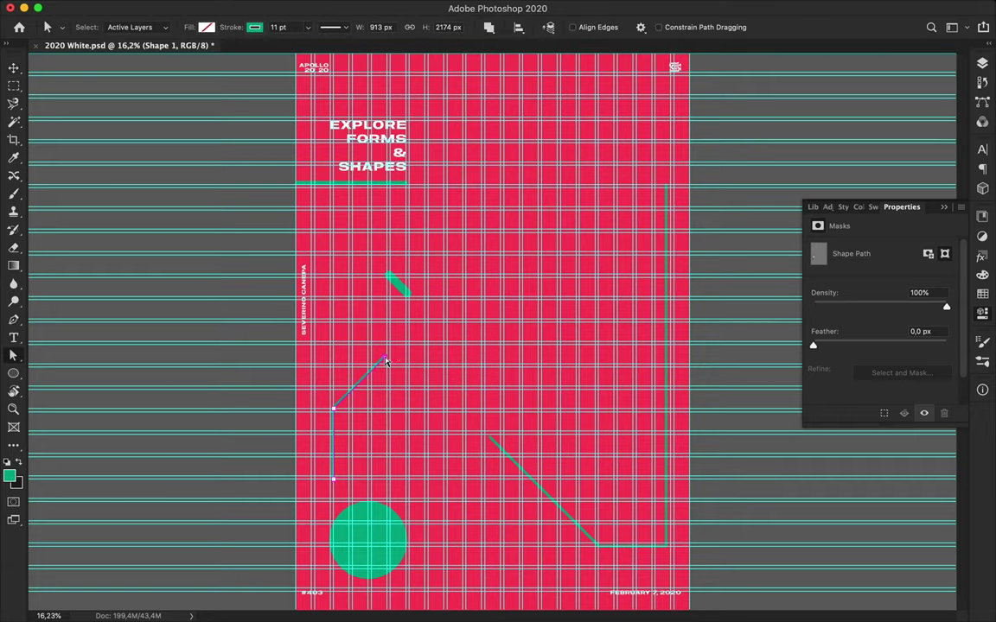
pyautogui.click(450, 329)
pyautogui.press('w')
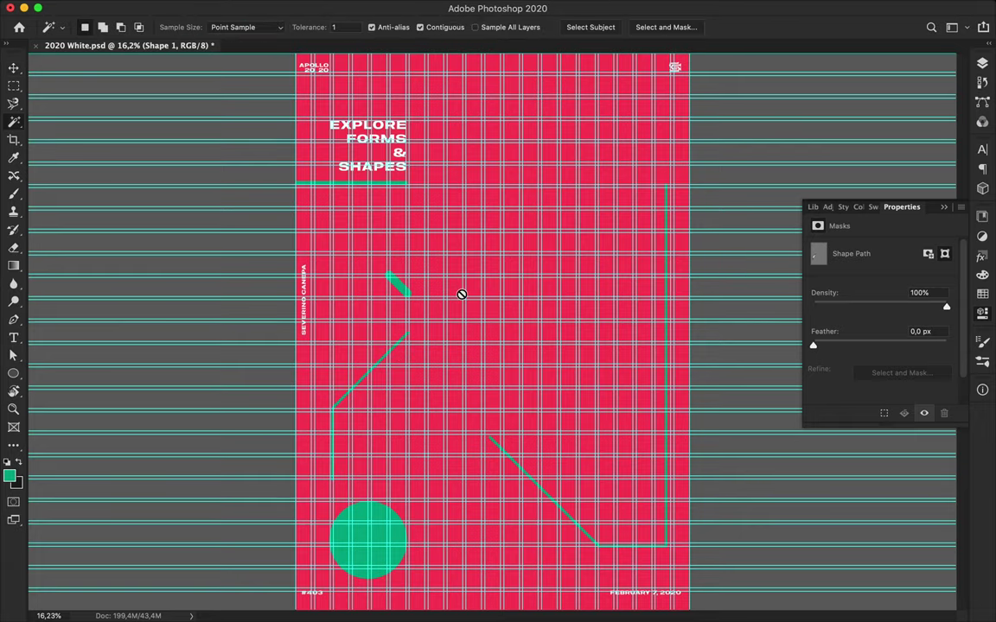
pyautogui.hotkey('ctrl', 'h')
pyautogui.press('v')
pyautogui.hotkey('ctrl', '0')
pyautogui.scroll(2, 415, 458)
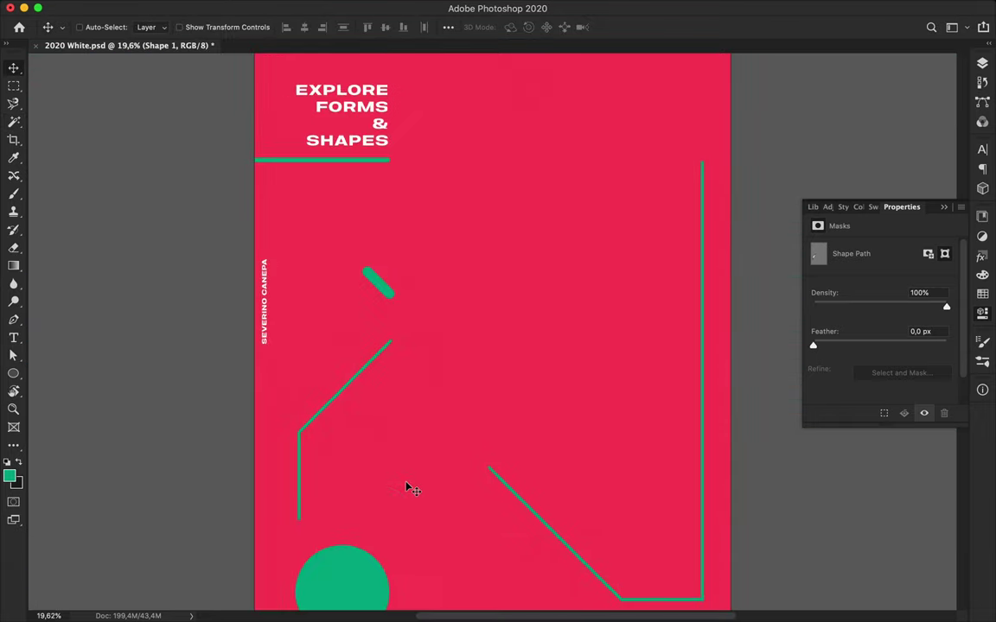
# Draw a rectangle across the poster's top right
pyautogui.scroll(3, 557, 389)
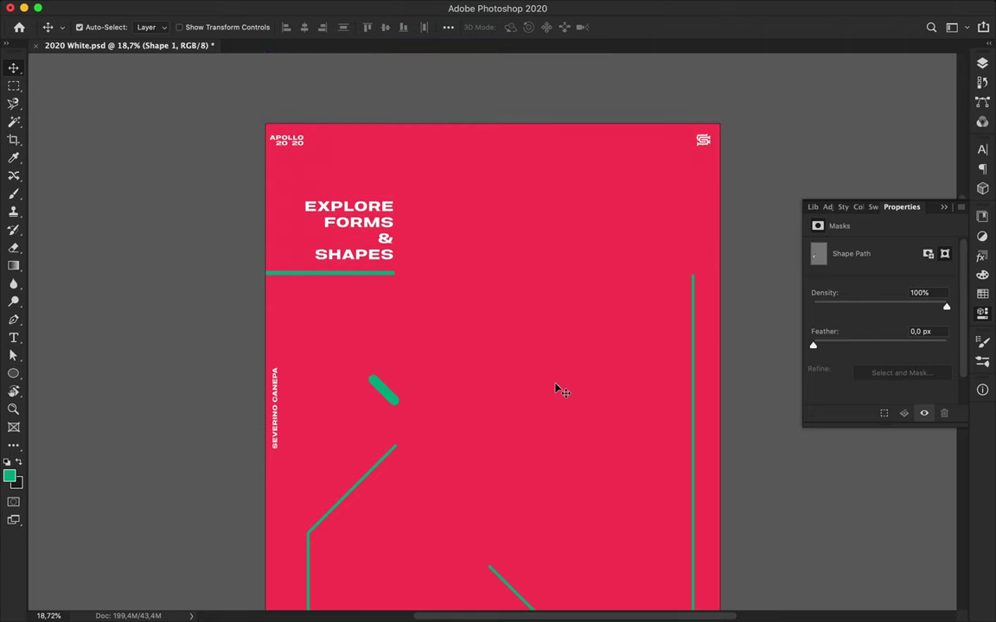
pyautogui.hotkey('ctrl', 'h')
pyautogui.press('m')
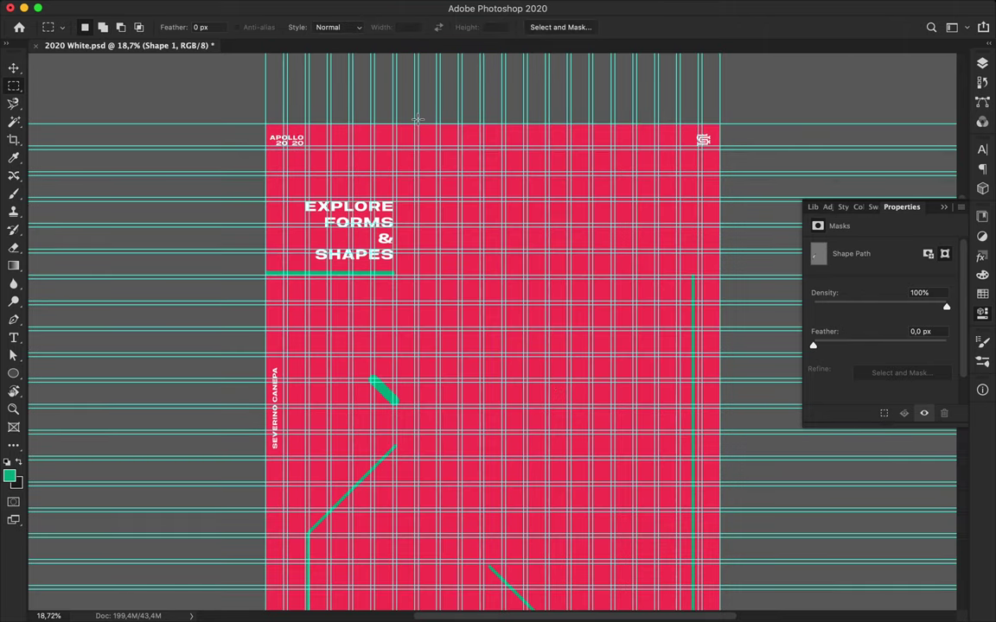
pyautogui.press('u')
pyautogui.moveTo(428, 121); pyautogui.dragTo(663, 213)
pyautogui.press('Escape')
pyautogui.click(64, 372)
pyautogui.moveTo(418, 121); pyautogui.dragTo(720, 225)
# Fill the rectangle with a green-to-#fb405a gradient, reversed so green is on top
pyautogui.click(153, 26)
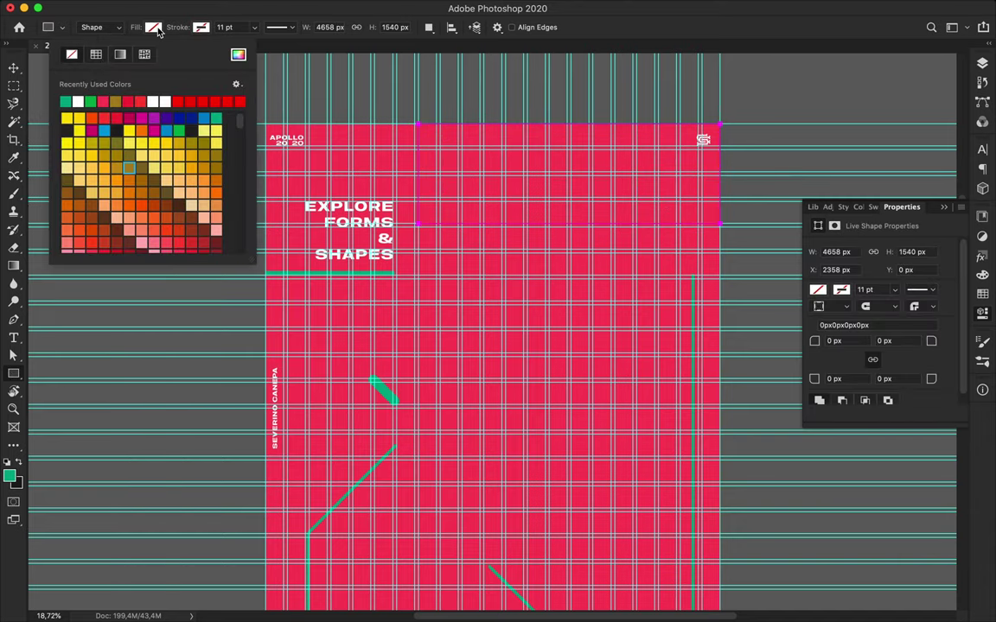
pyautogui.click(119, 54)
pyautogui.click(72, 123)
pyautogui.doubleClick(237, 212)
pyautogui.click(562, 406)
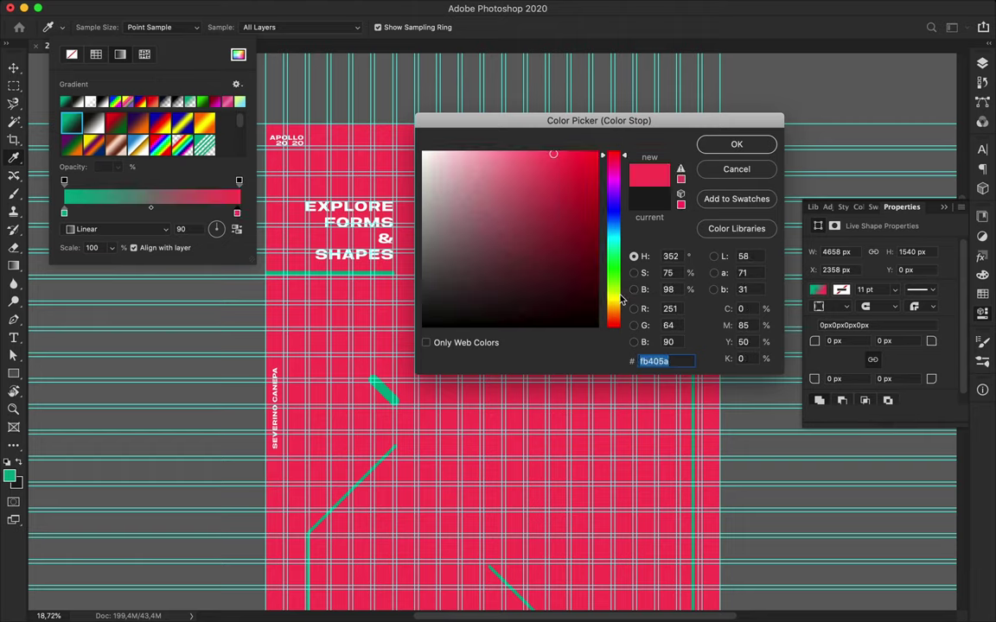
pyautogui.press('Return')
pyautogui.press('v')
pyautogui.press('a')
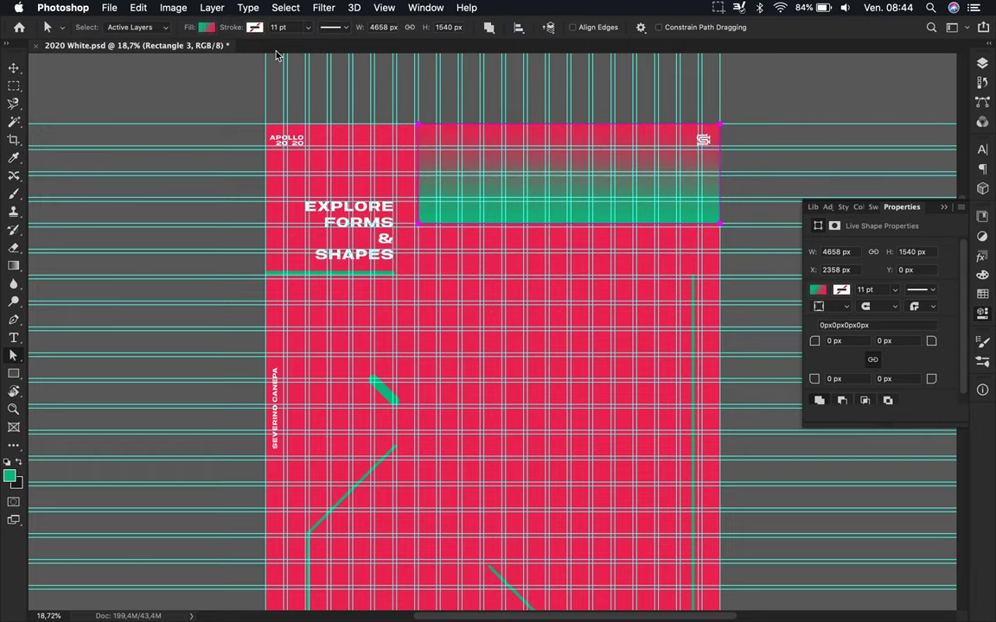
pyautogui.click(206, 27)
pyautogui.click(291, 229)
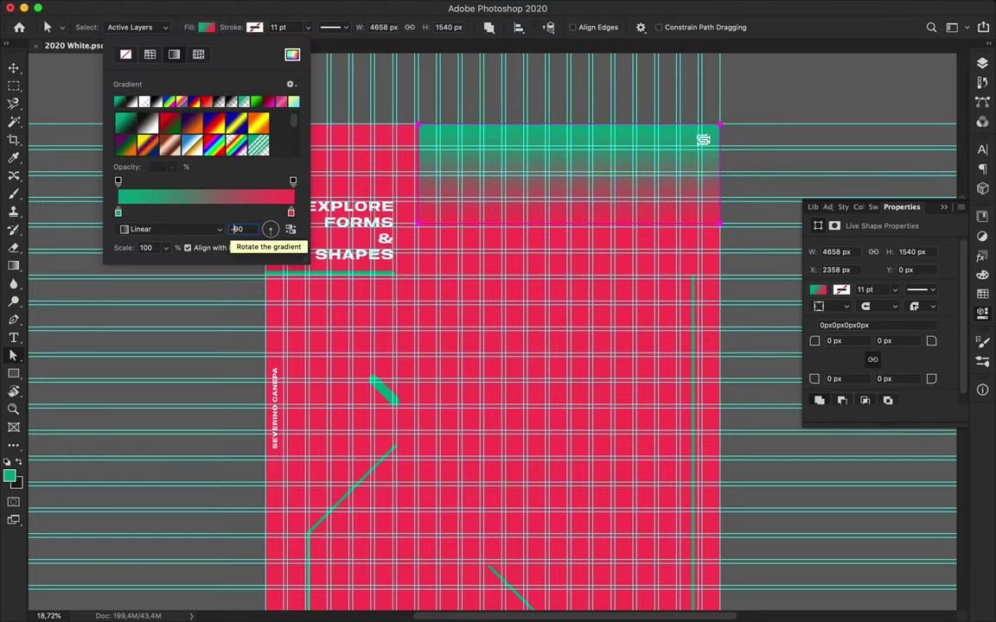
pyautogui.press('Return')
# Shorten the gradient band to about 1200 px tall by raising its bottom edge
pyautogui.press('v')
pyautogui.hotkey('ctrl', 'h')
pyautogui.scroll(-3, 751, 283)
pyautogui.scroll(3, 751, 283)
pyautogui.scroll(-2, 752, 283)
pyautogui.scroll(-1, 751, 282)
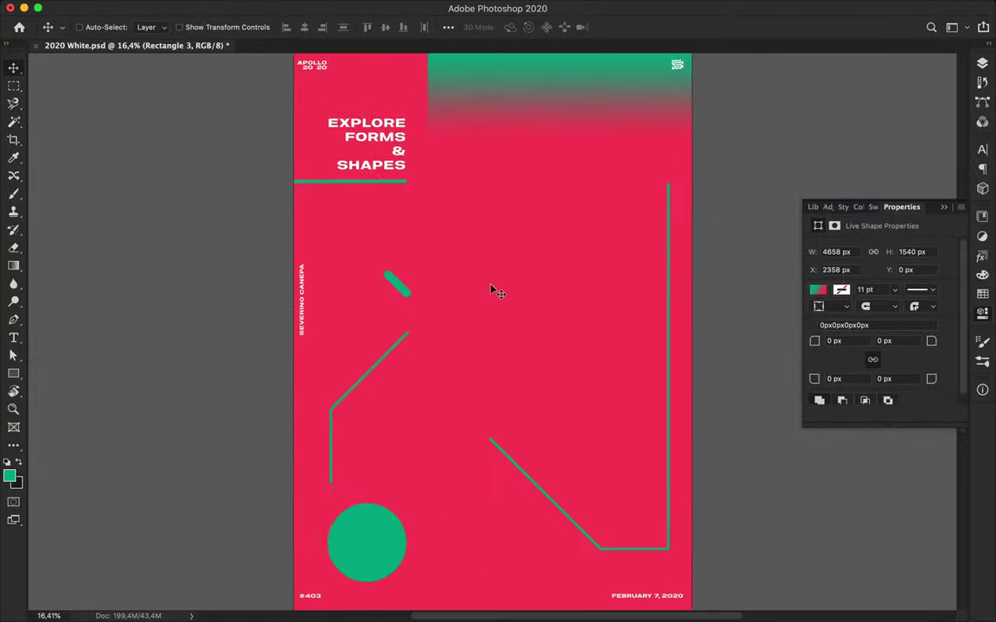
pyautogui.scroll(1, 490, 289)
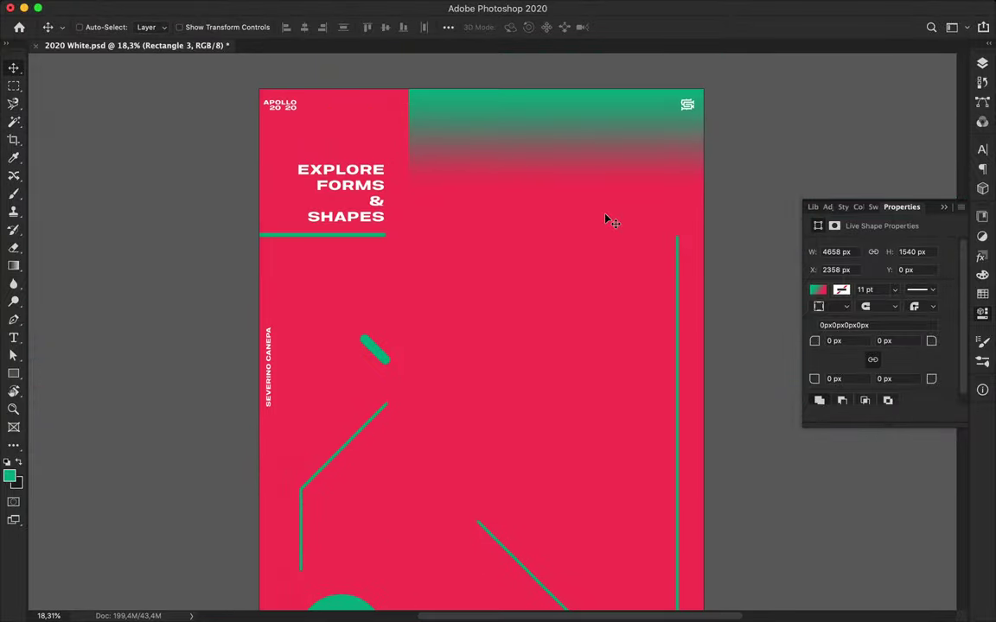
pyautogui.hotkey('ctrl', 't')
pyautogui.moveTo(556, 187); pyautogui.dragTo(556, 165)
pyautogui.press('Return')
# Shift the right line's anchors rightward and start a new path near the bottom right
pyautogui.scroll(-5, 650, 240)
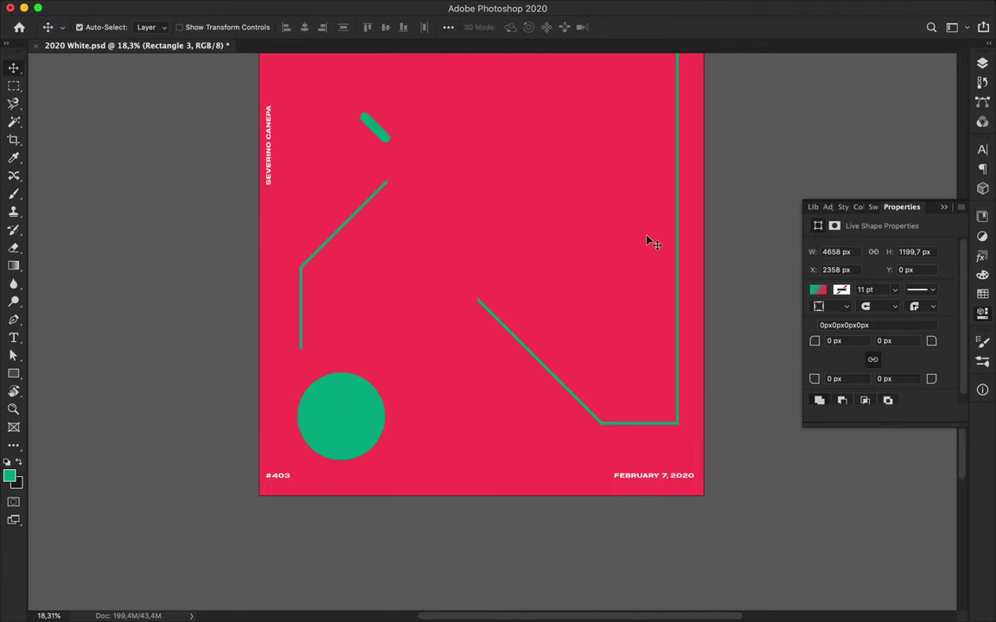
pyautogui.hotkey('ctrl', "'")
pyautogui.press('p')
pyautogui.press('a')
pyautogui.scroll(2, 694, 344)
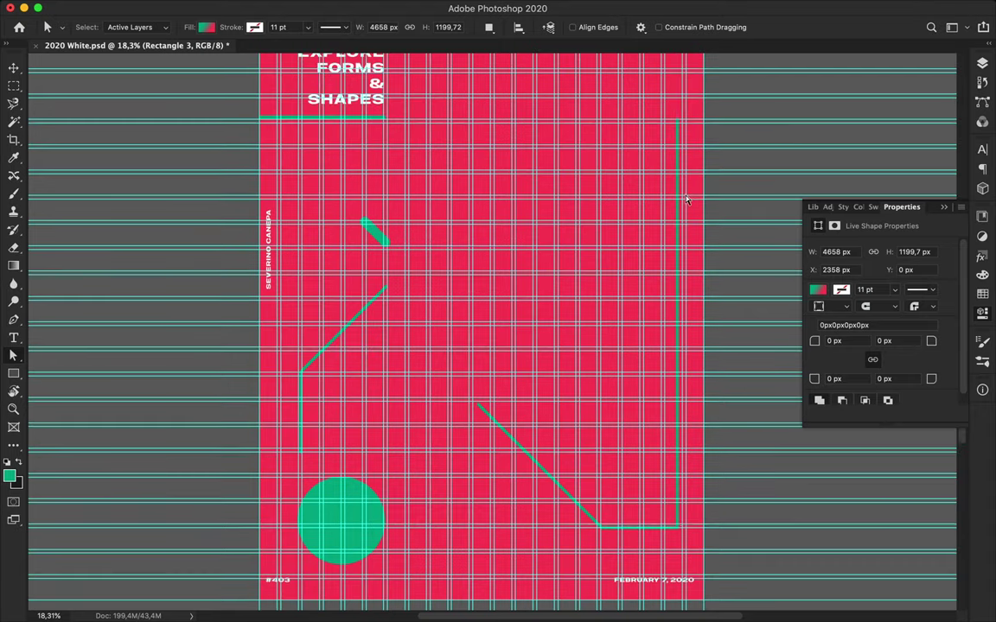
pyautogui.moveTo(667, 138); pyautogui.dragTo(680, 144)
pyautogui.moveTo(669, 536); pyautogui.dragTo(683, 536)
pyautogui.press('p')
pyautogui.click(683, 550)
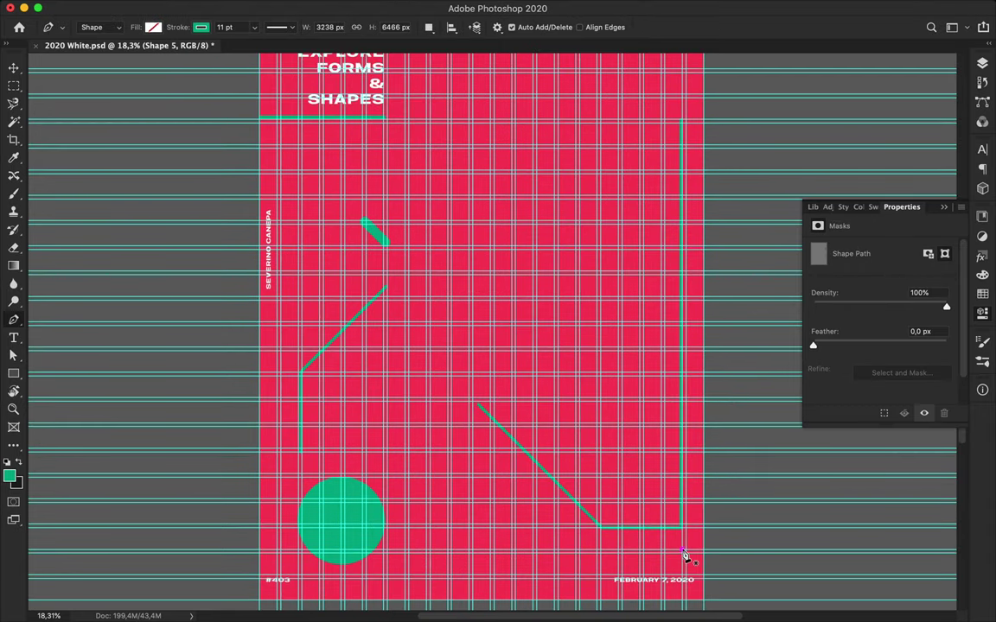
# Finish the bottom stepped line with a horizontal segment and a diagonal end
pyautogui.click(579, 550)
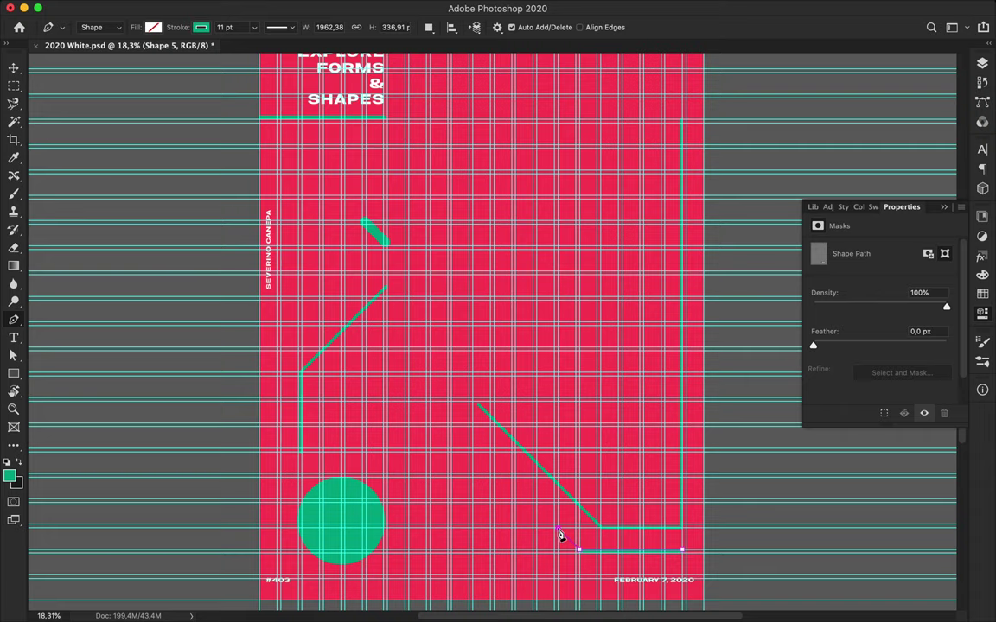
pyautogui.click(475, 529)
pyautogui.press('a')
pyautogui.click(480, 408)
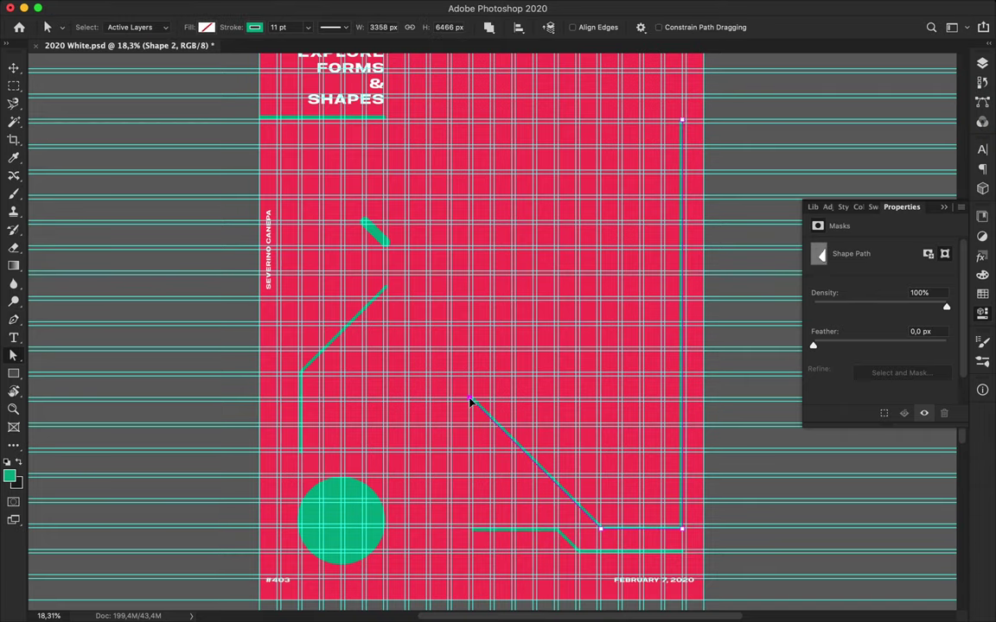
pyautogui.scroll(3, 469, 402)
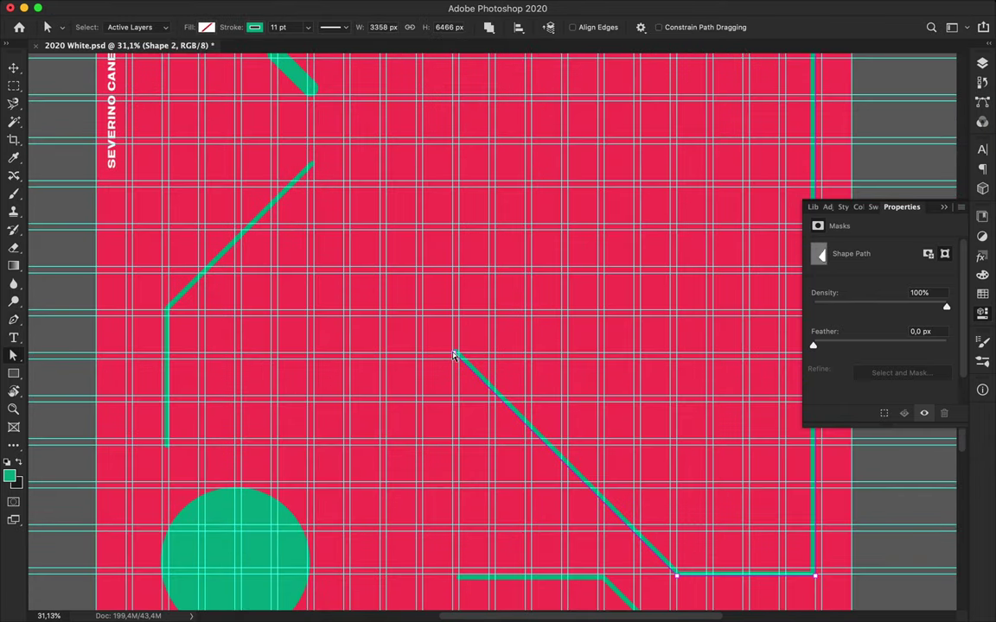
pyautogui.scroll(-3, 460, 363)
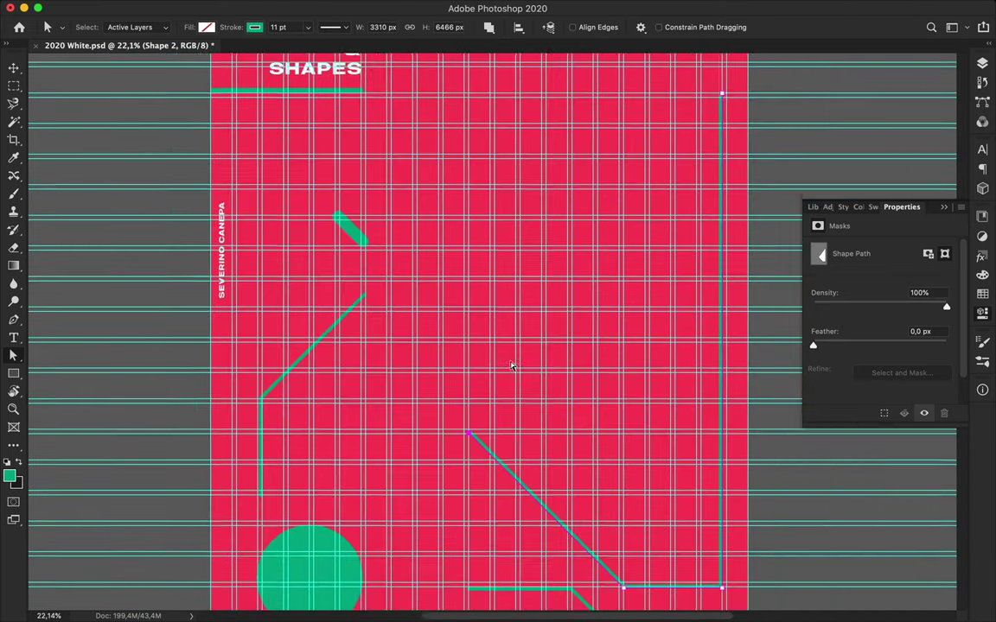
# Pen a new zigzag line rising diagonally to the right, then running back left
pyautogui.press('m')
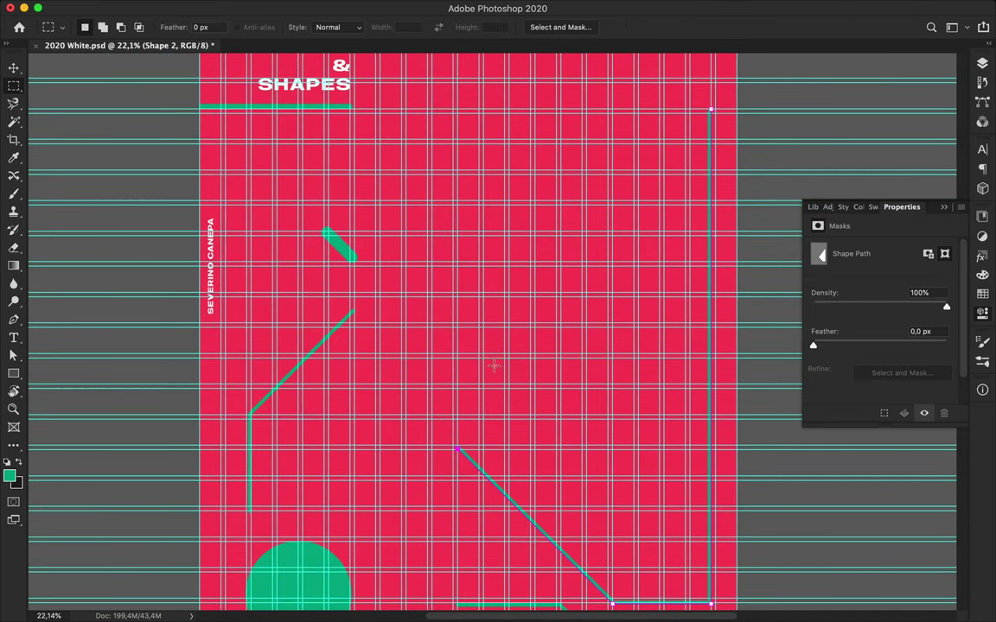
pyautogui.press('p')
pyautogui.click(484, 416)
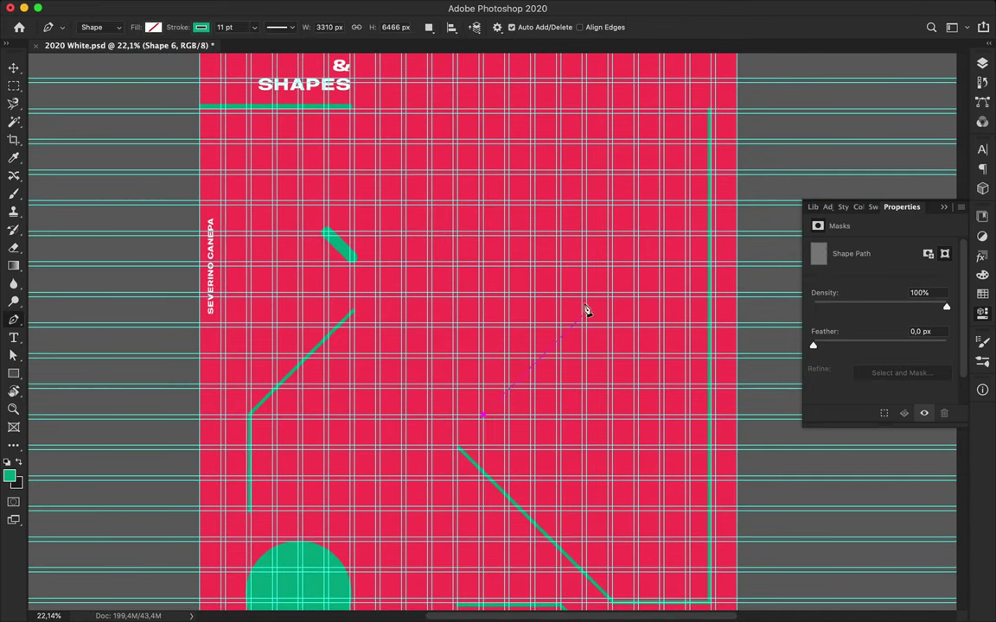
pyautogui.click(660, 240)
pyautogui.click(485, 241)
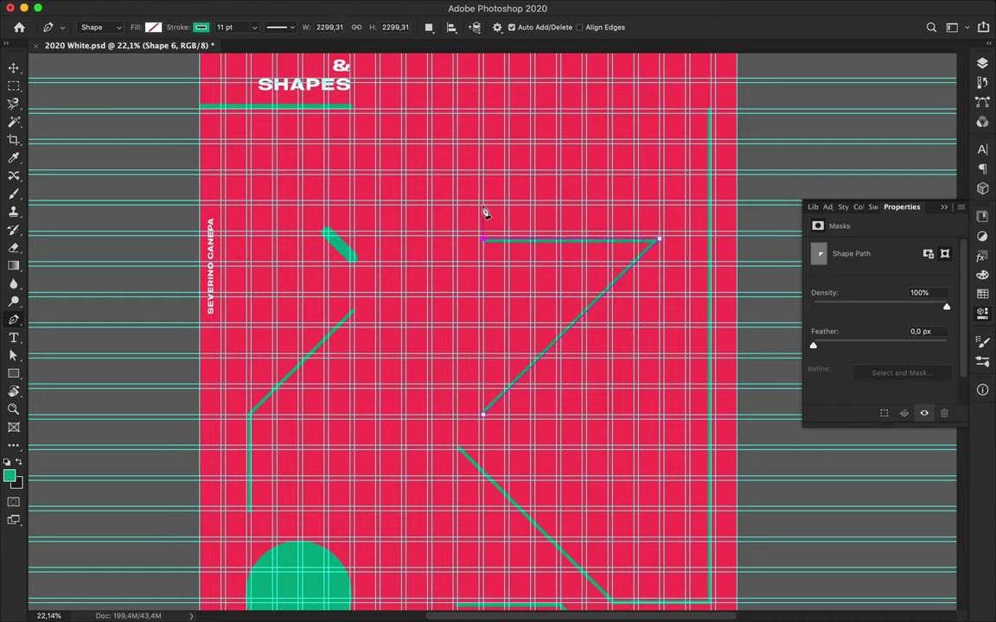
pyautogui.press('a')
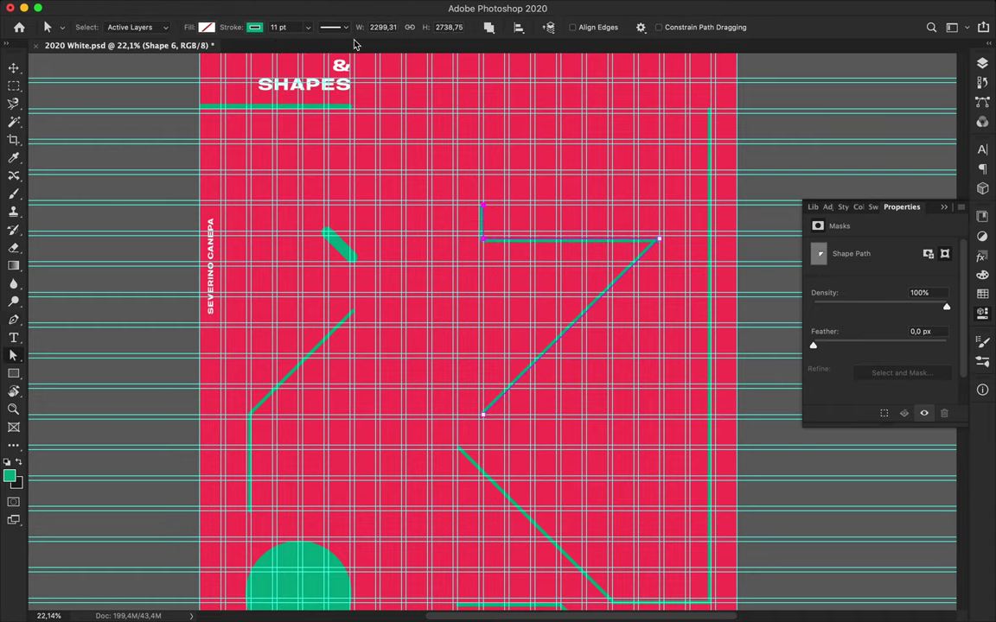
# Set the zigzag line's stroke to 31 pt, aligned to the centre of its path
pyautogui.moveTo(301, 28); pyautogui.dragTo(301, 27)
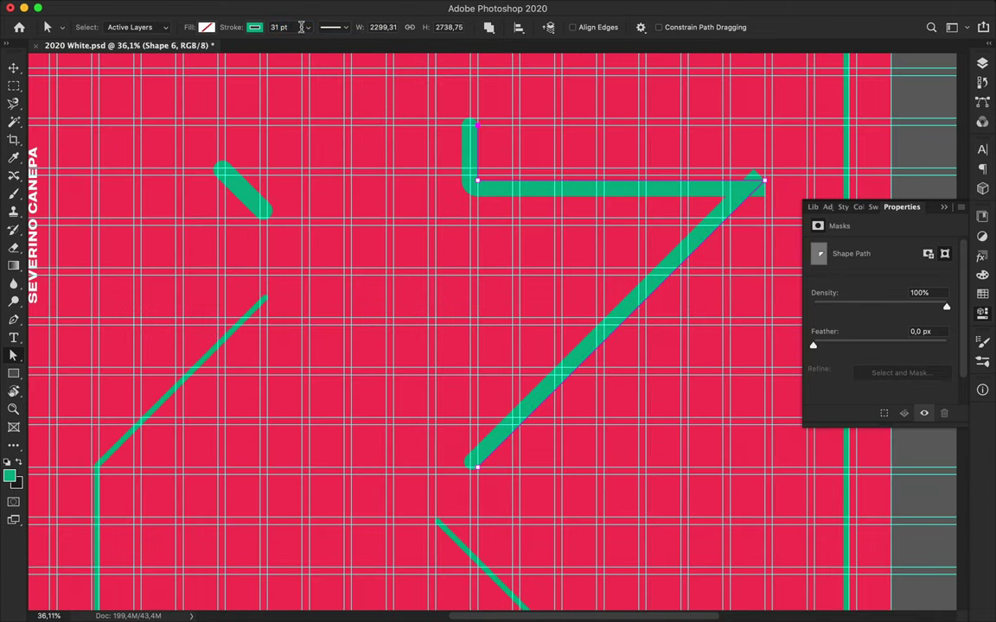
pyautogui.click(339, 27)
pyautogui.click(346, 175)
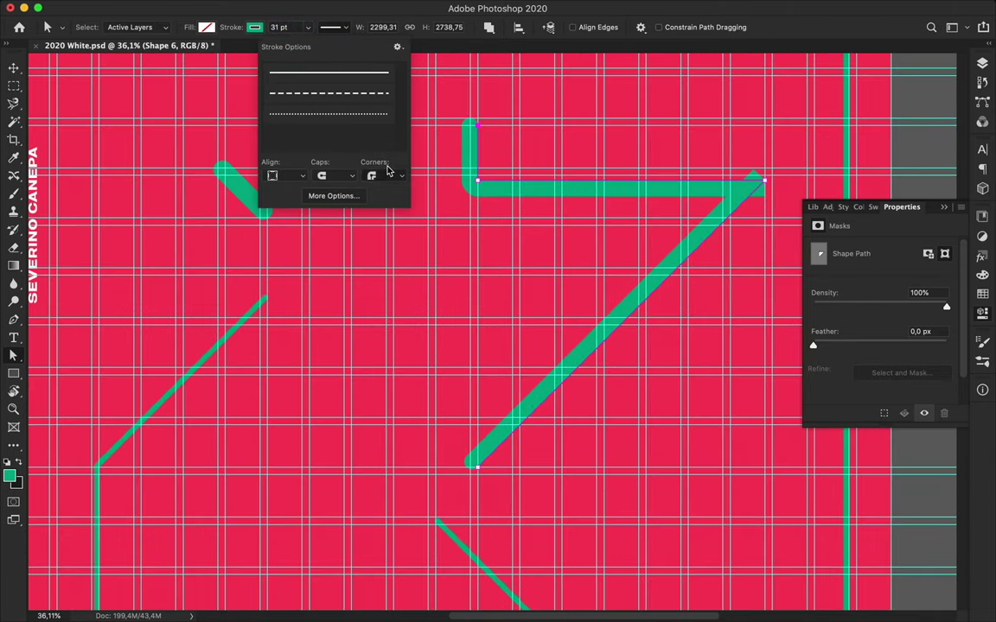
pyautogui.click(350, 173)
pyautogui.click(288, 177)
pyautogui.click(289, 173)
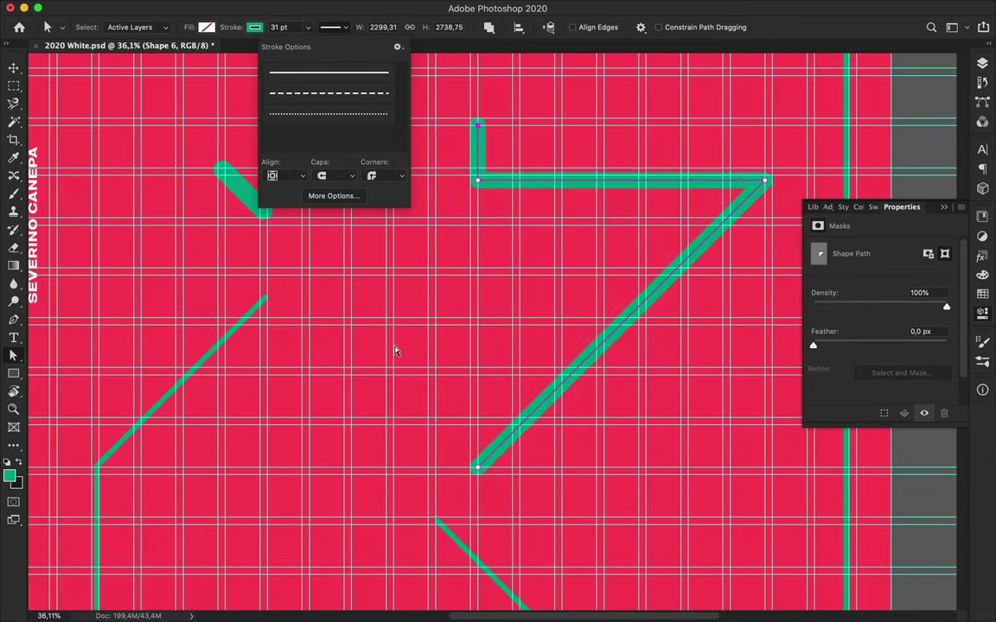
pyautogui.scroll(-3, 398, 342)
pyautogui.scroll(-3, 424, 302)
pyautogui.scroll(-2, 440, 278)
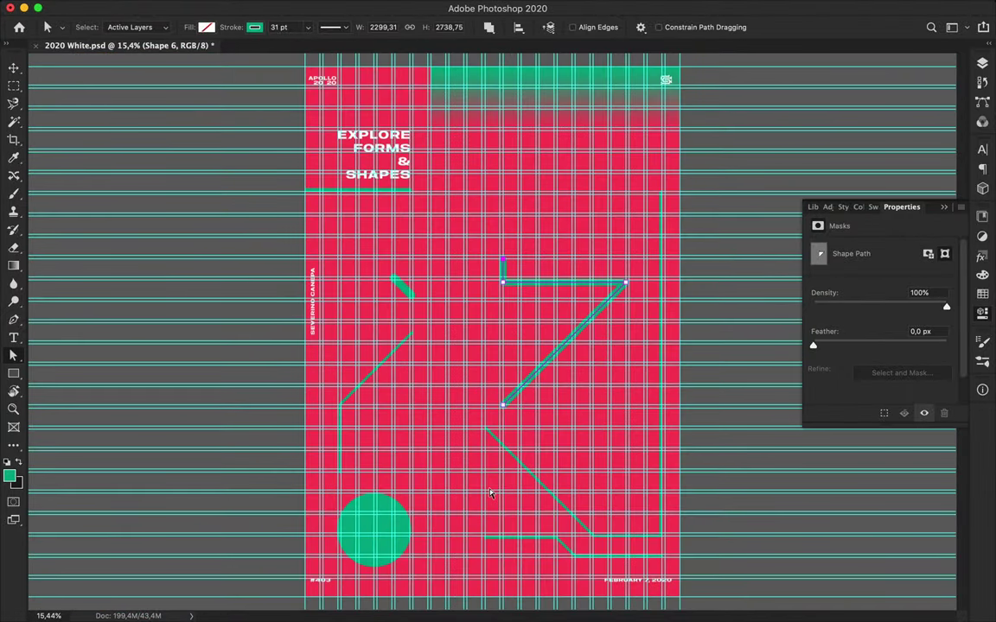
pyautogui.scroll(1, 489, 519)
pyautogui.scroll(3, 484, 518)
# Select the bottom zigzag line for further pen editing
pyautogui.press('v')
pyautogui.click(481, 516)
pyautogui.press('p')
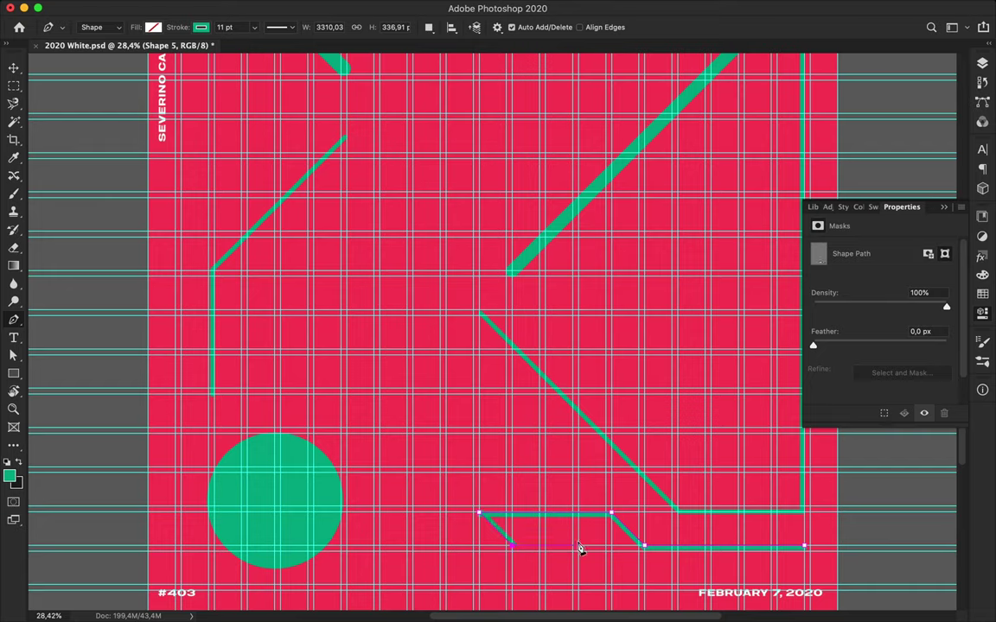
# Extend the bottom zigzag with new points and add a short thin stroke beside it
pyautogui.scroll(-2, 582, 551)
pyautogui.click(542, 511)
pyautogui.keyDown('ctrl'); pyautogui.click(593, 507); pyautogui.keyUp('ctrl')
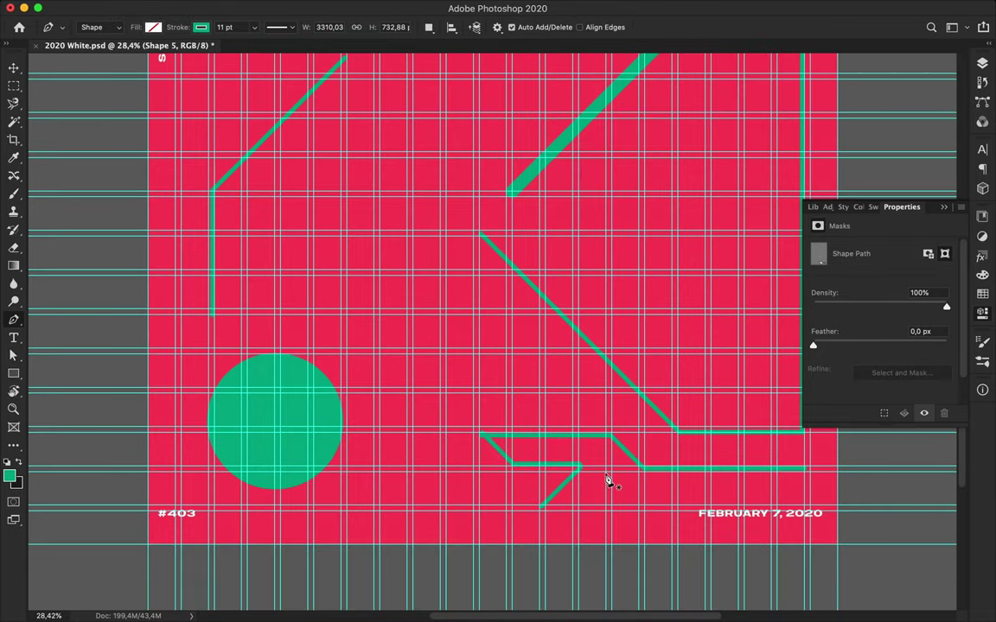
pyautogui.click(573, 511)
pyautogui.press('ctrl')
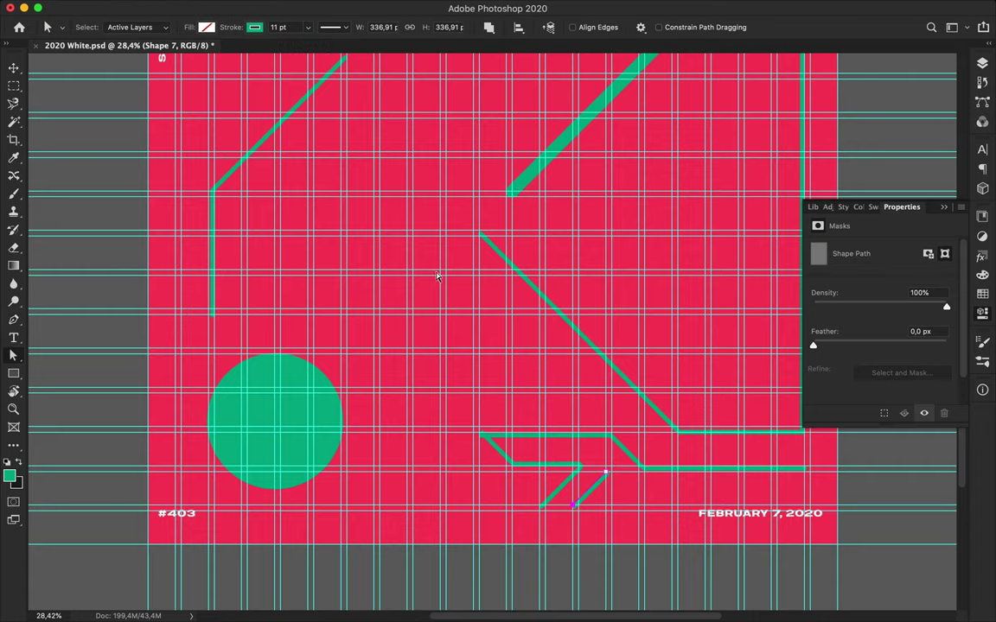
# Pen a small triangle below the thick zigzag's top bar and fill it green
pyautogui.scroll(3, 344, 184)
pyautogui.scroll(-2, 344, 184)
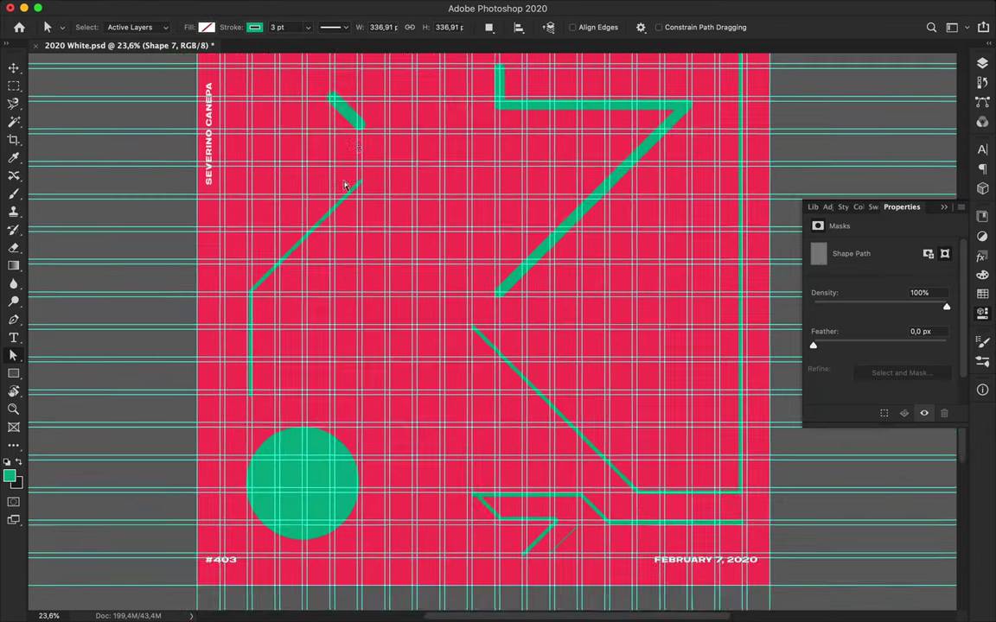
pyautogui.scroll(3, 355, 182)
pyautogui.scroll(2, 359, 179)
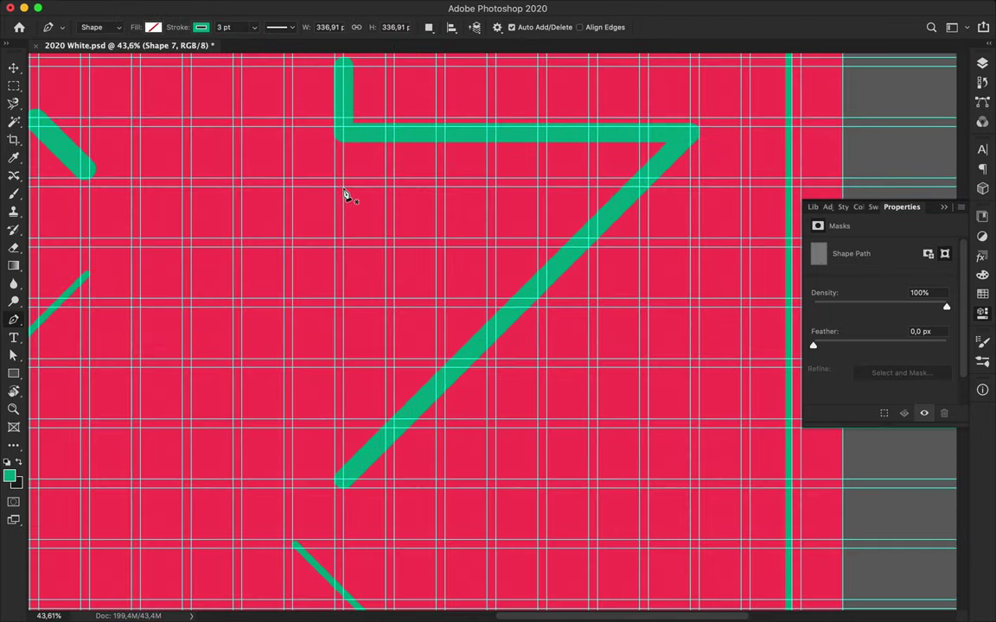
pyautogui.click(336, 187)
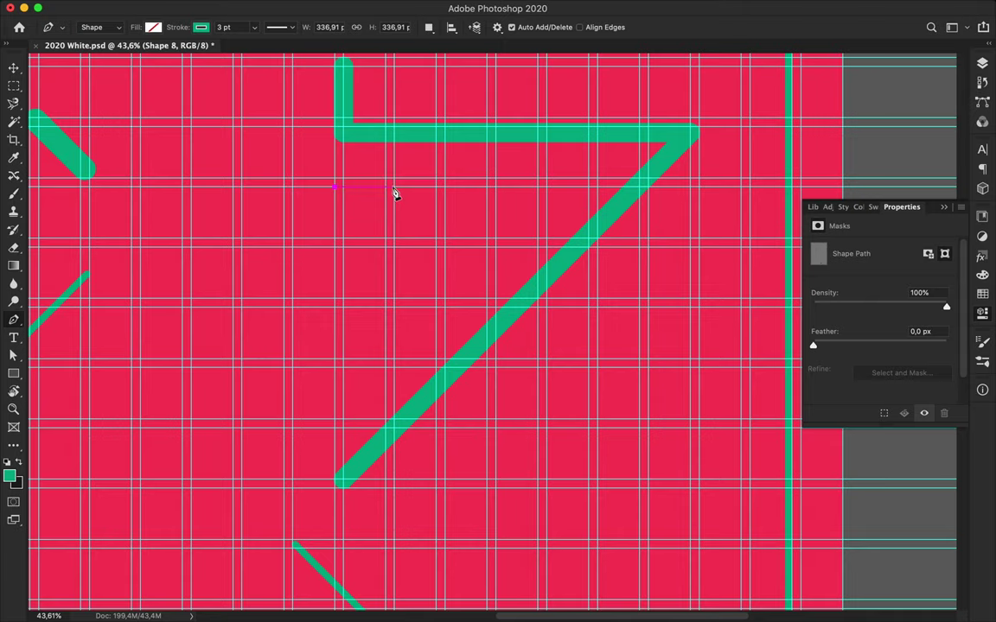
pyautogui.click(335, 247)
pyautogui.press('a')
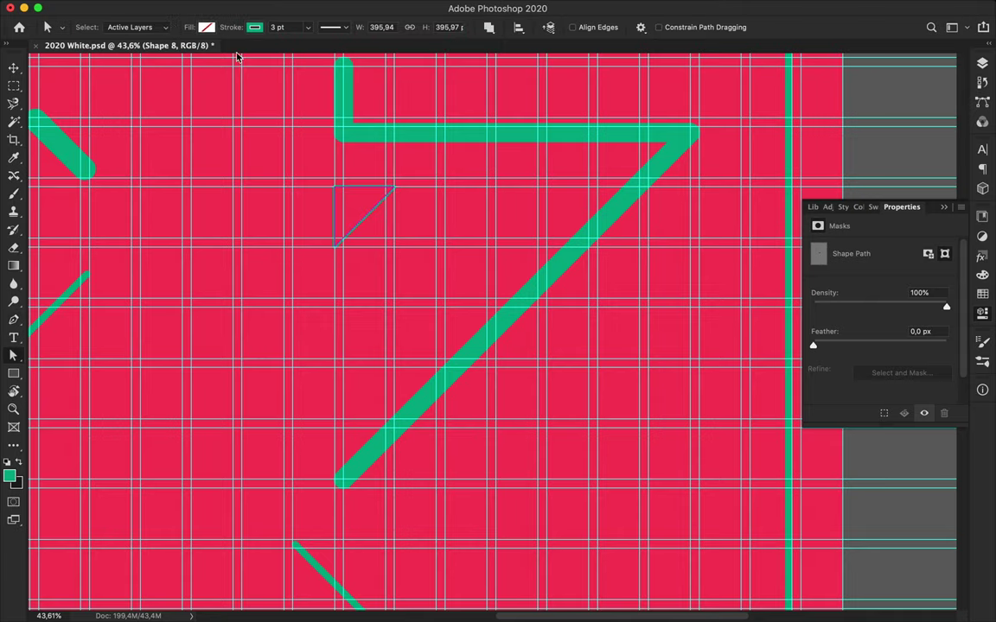
pyautogui.click(206, 26)
pyautogui.click(179, 101)
pyautogui.click(364, 212)
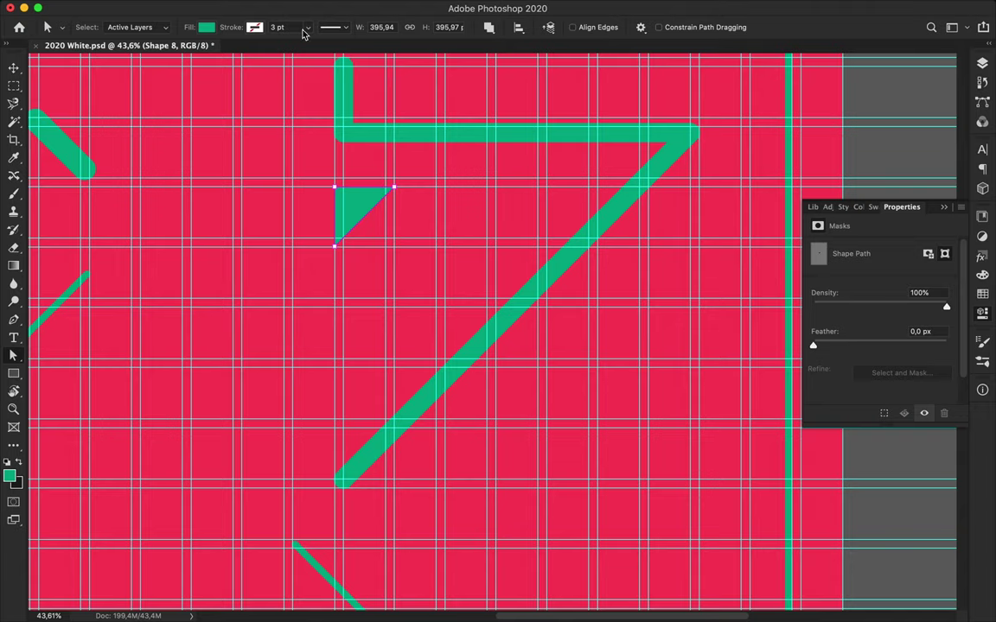
# Hide the grid and guides and fit the whole poster in view
pyautogui.scroll(-1, 464, 250)
pyautogui.scroll(-3, 464, 251)
pyautogui.scroll(-2, 466, 242)
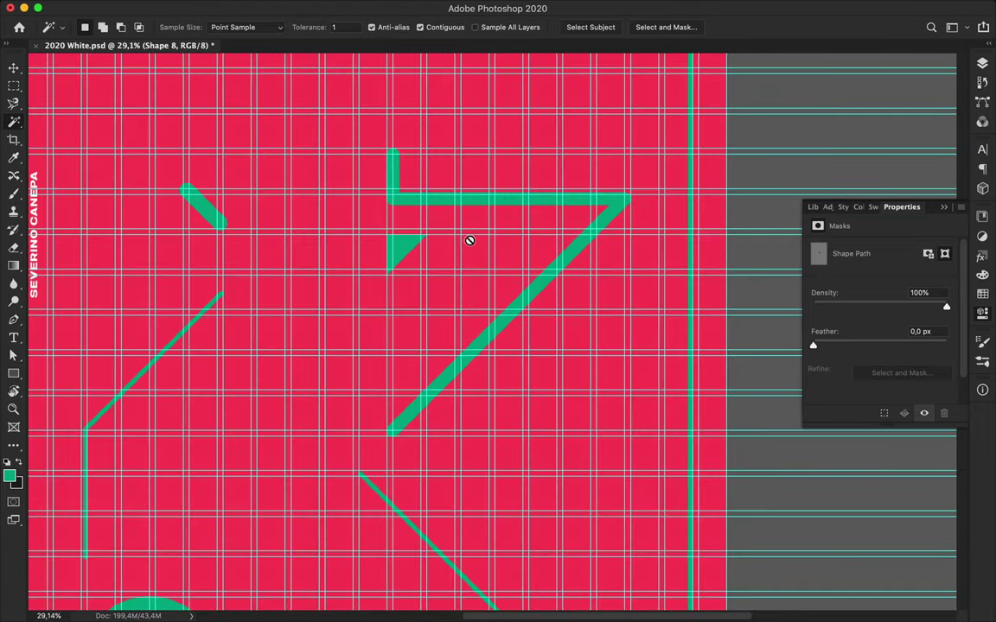
pyautogui.scroll(-1, 466, 239)
pyautogui.press('v')
pyautogui.hotkey('ctrl', 'h')
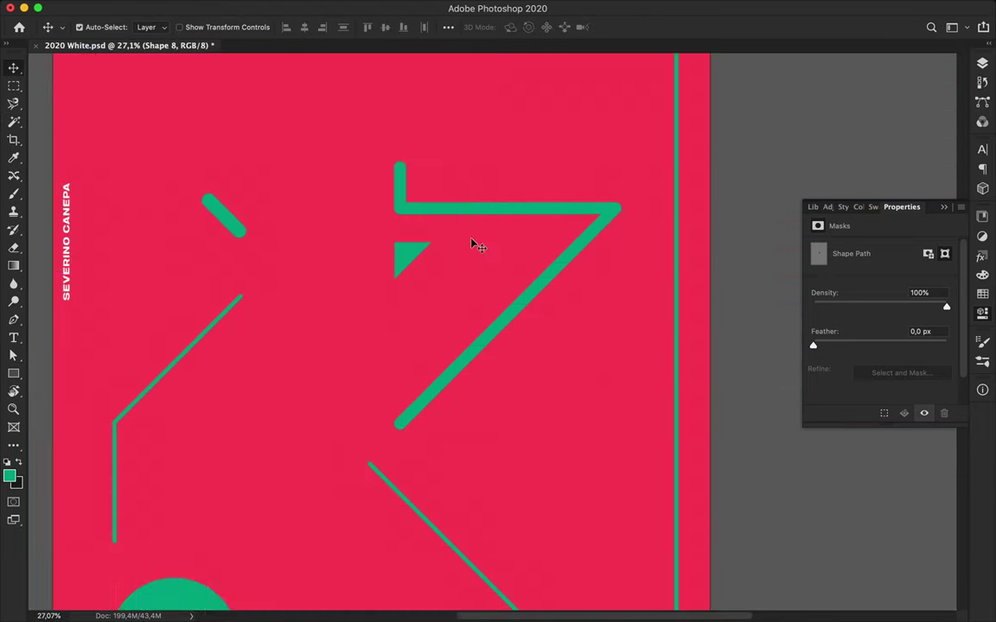
pyautogui.hotkey('ctrl', '0')
# Shorten the top gradient band's height with Free Transform
pyautogui.click(507, 91)
pyautogui.hotkey('ctrl', 't')
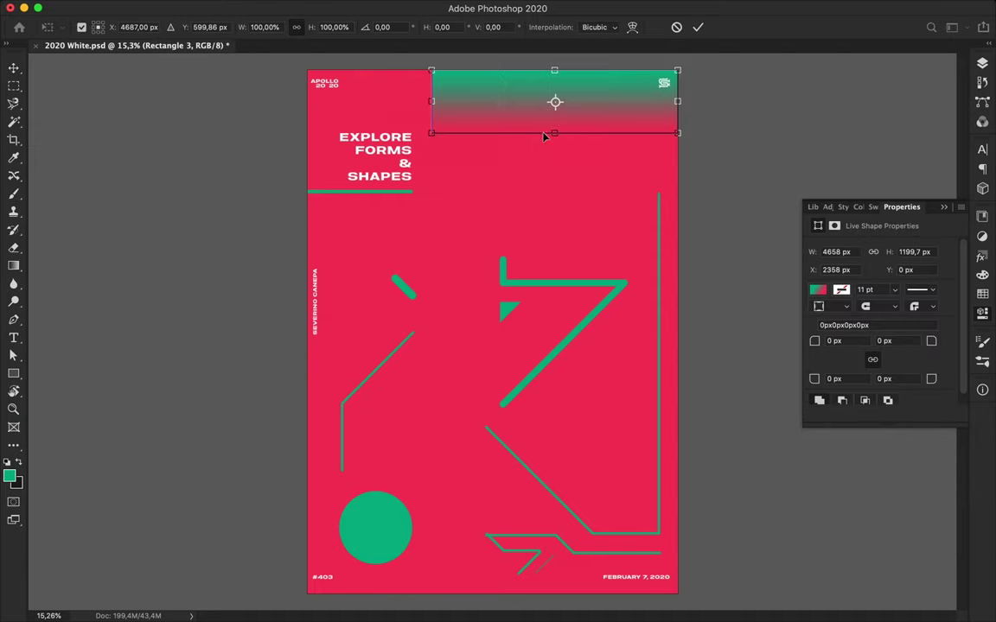
pyautogui.hotkey('ctrl', 'h')
pyautogui.moveTo(554, 129); pyautogui.dragTo(557, 105)
pyautogui.hotkey('ctrl', ';')
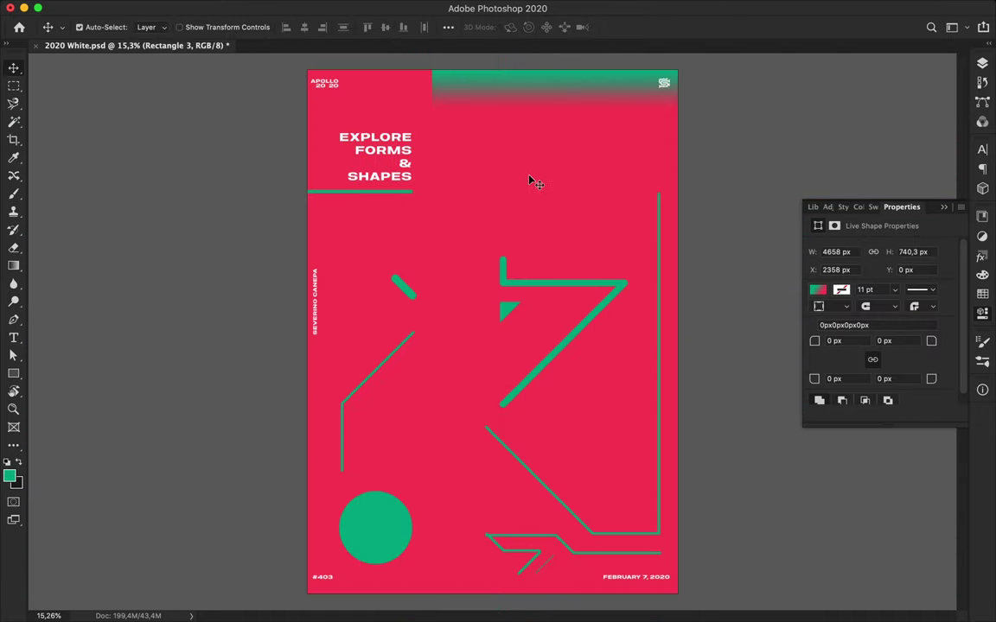
pyautogui.scroll(-2, 449, 199)
# Draw a 400 px gradient square below the title
pyautogui.press('u')
pyautogui.hotkey('ctrl', ';')
pyautogui.scroll(3, 472, 162)
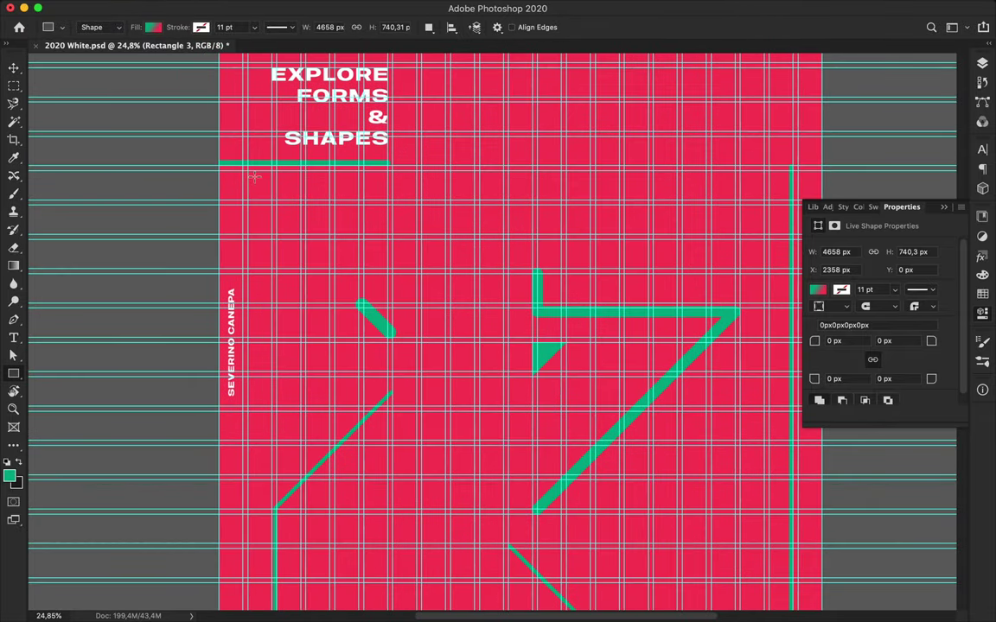
pyautogui.scroll(2, 275, 206)
pyautogui.scroll(1, 276, 206)
pyautogui.moveTo(159, 176); pyautogui.dragTo(268, 246)
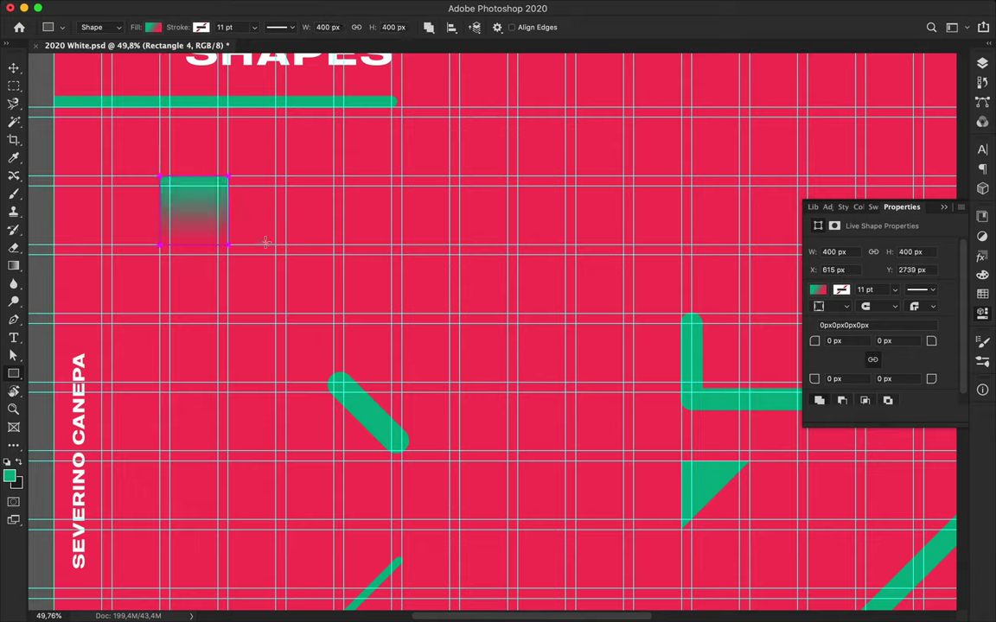
# Alt-drag a copy of the square to its right
pyautogui.press('v')
pyautogui.scroll(1, 263, 242)
pyautogui.hotkey('ctrl', 'h')
pyautogui.scroll(-5, 258, 235)
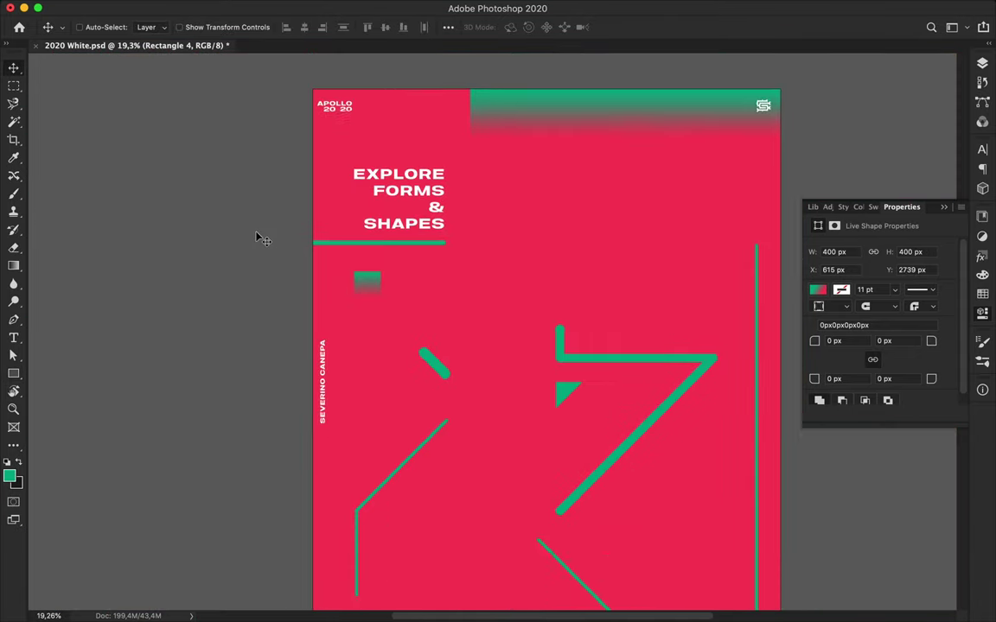
pyautogui.hscroll(3, 242, 277)
pyautogui.moveTo(227, 316)
pyautogui.mouseDown()
pyautogui.moveTo(465, 307)
pyautogui.moveTo(423, 298)
pyautogui.moveTo(588, 300)
pyautogui.mouseUp()
pyautogui.hotkey('ctrl', 'h')
pyautogui.scroll(1, 440, 309)
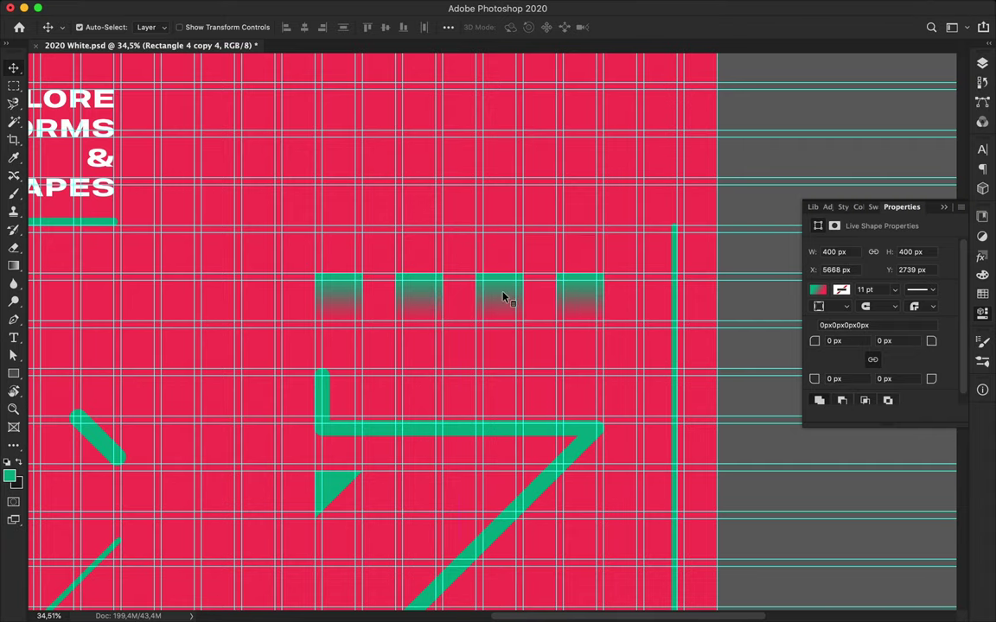
# Select several squares and copy them along to extend the row
pyautogui.keyDown('ctrl'); pyautogui.keyDown('shift'); pyautogui.click(341, 294); pyautogui.keyUp('shift'); pyautogui.keyUp('ctrl')
pyautogui.scroll(-3, 355, 295)
pyautogui.scroll(3, 369, 166)
pyautogui.moveTo(391, 183); pyautogui.dragTo(182, 192)
pyautogui.scroll(2, 346, 192)
pyautogui.scroll(1, 342, 190)
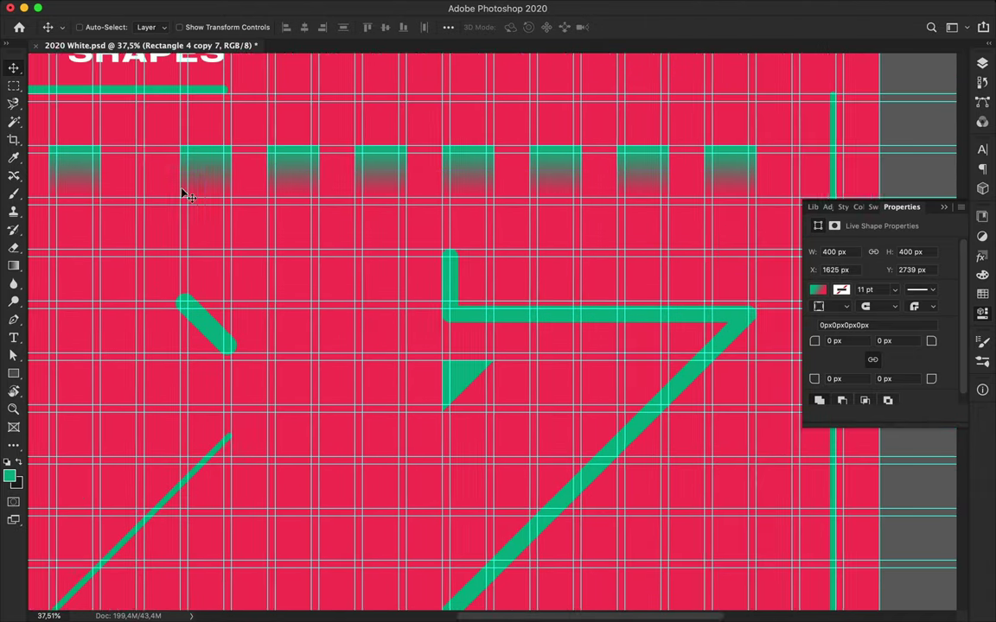
pyautogui.hscroll(-5, 183, 191)
# Duplicate the first square toward the poster's left edge
pyautogui.moveTo(235, 168); pyautogui.dragTo(199, 177)
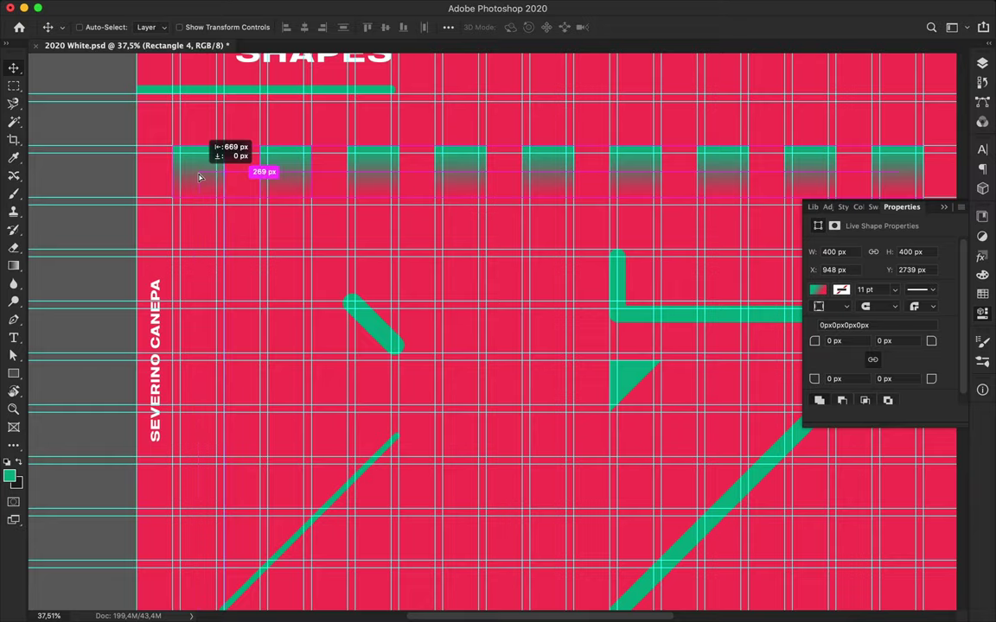
pyautogui.scroll(-2, 272, 250)
pyautogui.scroll(3, 270, 253)
pyautogui.hscroll(-3, 270, 254)
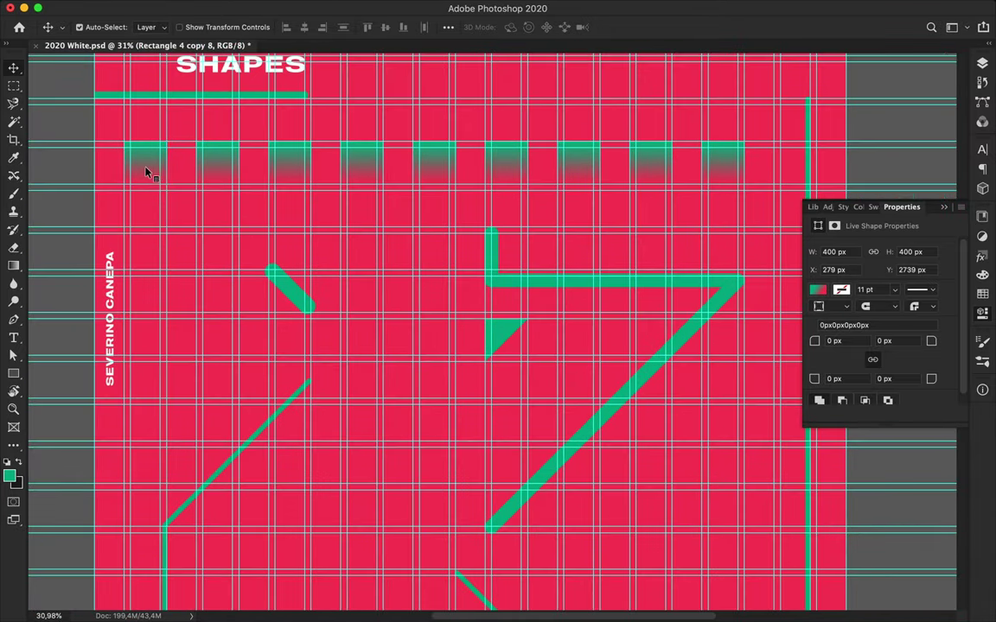
# Stretch the leftmost square down into a tall gradient bar
pyautogui.hotkey('ctrl', 't')
pyautogui.moveTo(145, 190); pyautogui.dragTo(152, 395)
pyautogui.press('Return')
pyautogui.scroll(-3, 191, 356)
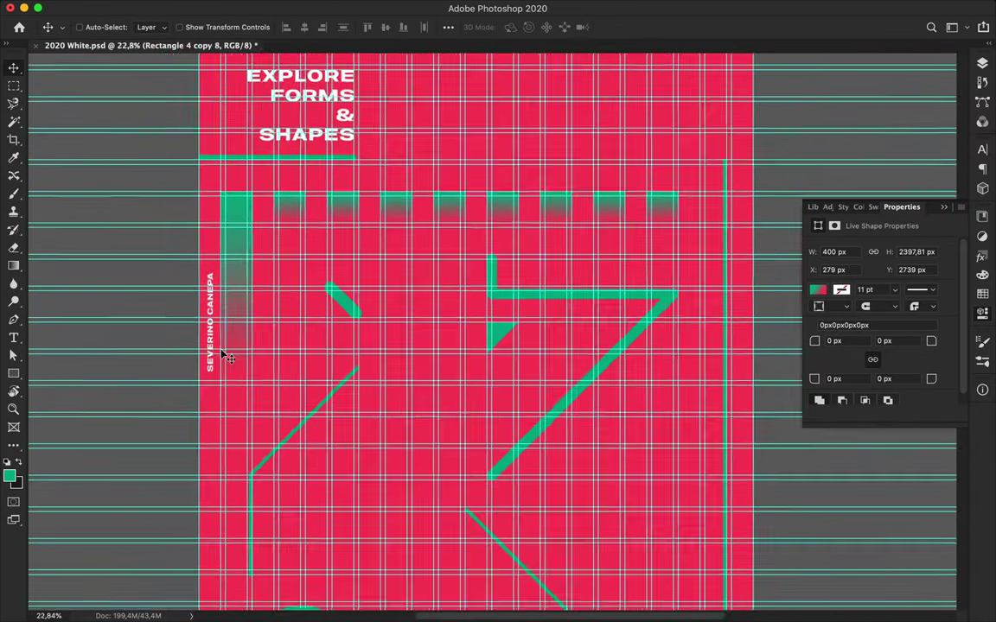
pyautogui.scroll(1, 251, 303)
pyautogui.scroll(3, 266, 255)
pyautogui.press('m')
pyautogui.scroll(2, 157, 216)
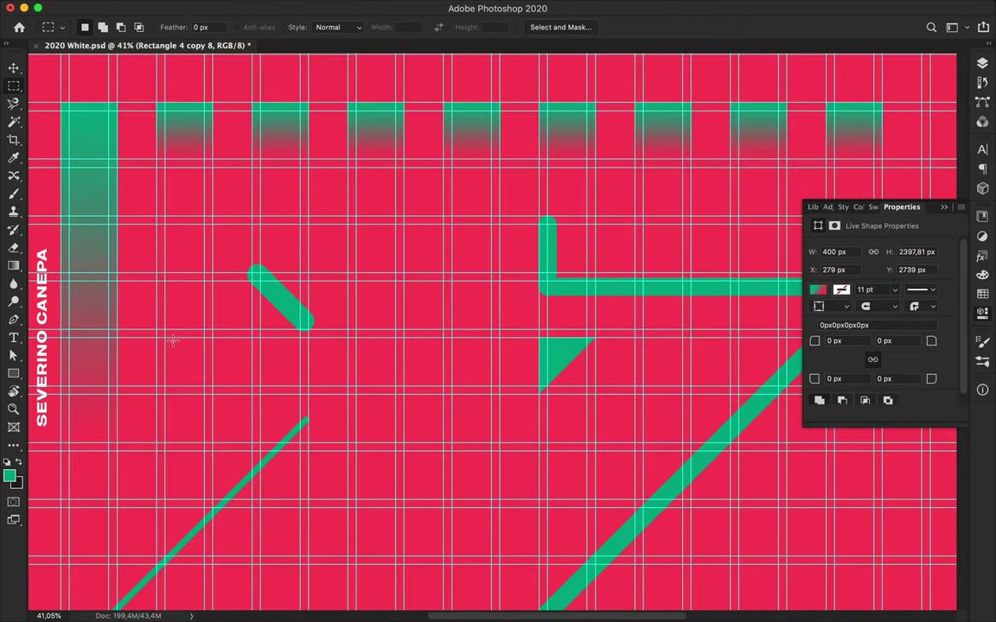
# Draw a thin 60 px vertical bar beside the tall bar and duplicate it to the right
pyautogui.press('u')
pyautogui.moveTo(156, 216); pyautogui.dragTo(165, 338)
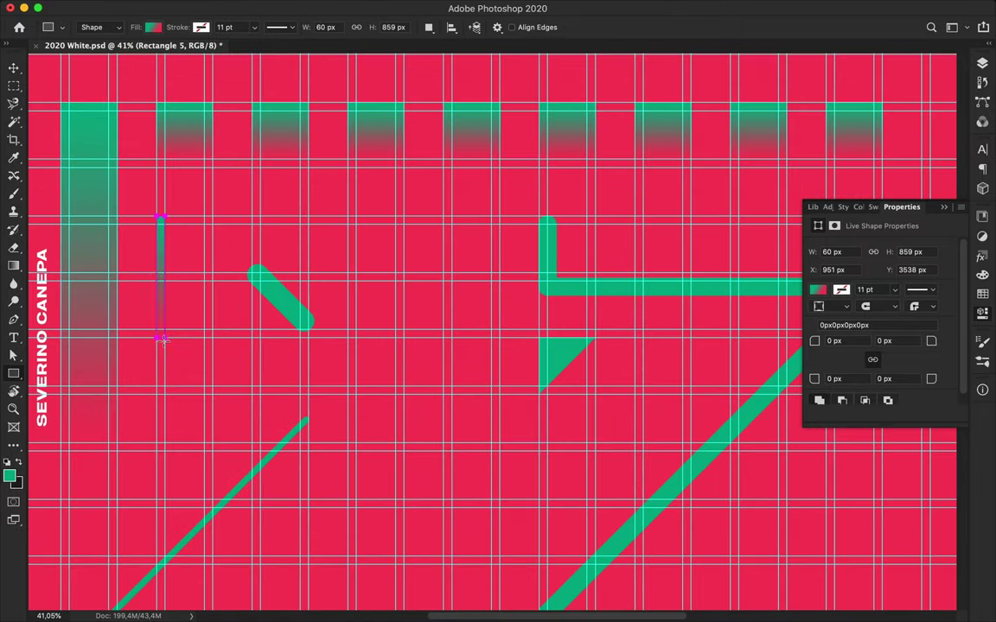
pyautogui.press('v')
pyautogui.moveTo(163, 281); pyautogui.dragTo(573, 275)
pyautogui.scroll(-2, 579, 273)
pyautogui.scroll(-1, 415, 205)
pyautogui.scroll(-1, 415, 206)
pyautogui.scroll(-2, 417, 208)
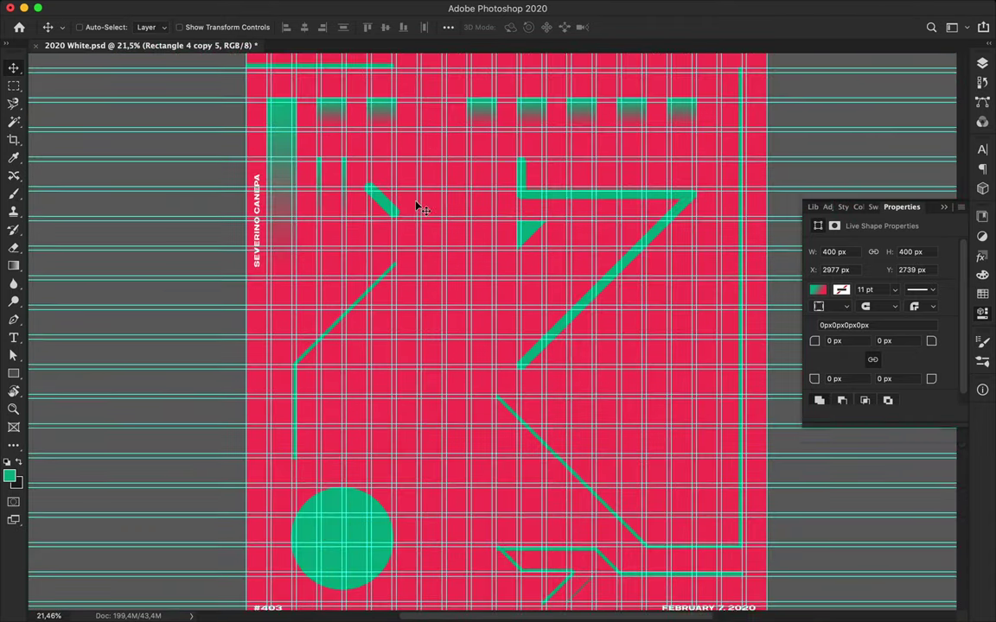
pyautogui.scroll(-1, 499, 362)
pyautogui.hotkey('ctrl', 'h')
pyautogui.scroll(-2, 498, 361)
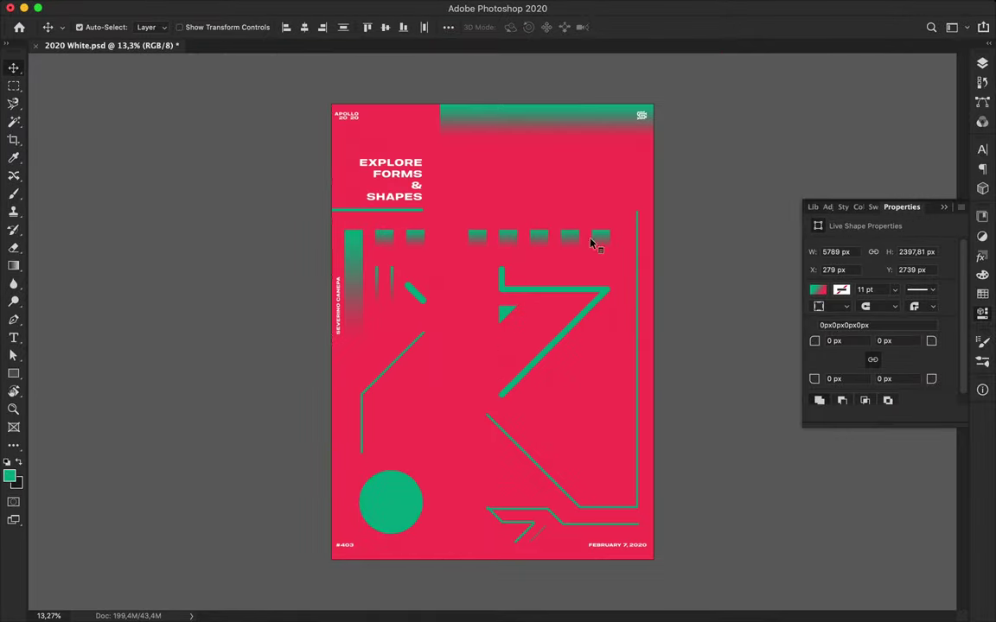
# Change the gradient shapes' fill to solid green
pyautogui.press('a')
pyautogui.click(205, 27)
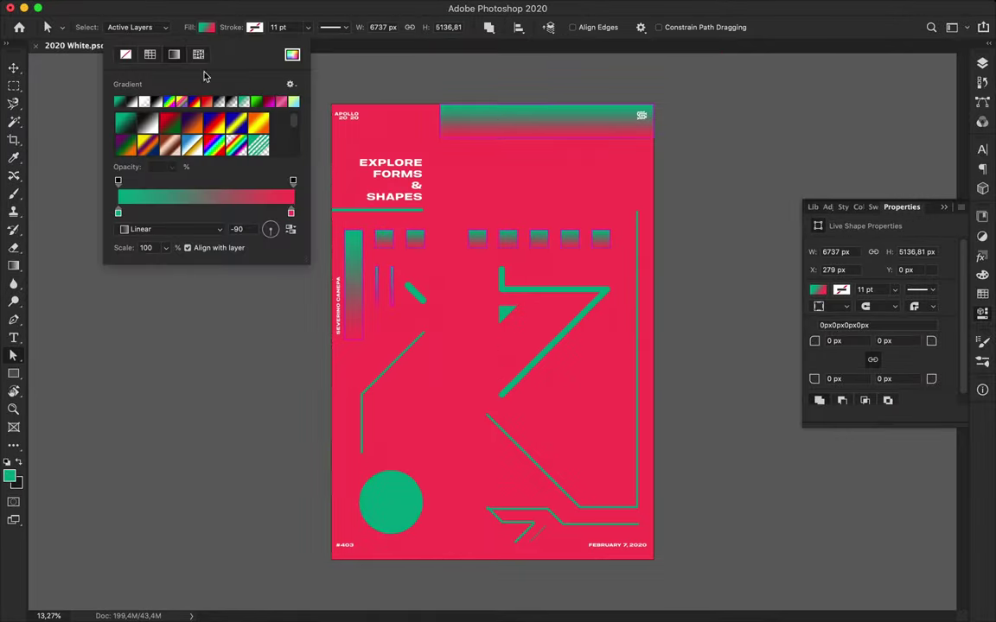
pyautogui.click(150, 54)
pyautogui.click(141, 99)
pyautogui.press('v')
pyautogui.scroll(2, 464, 245)
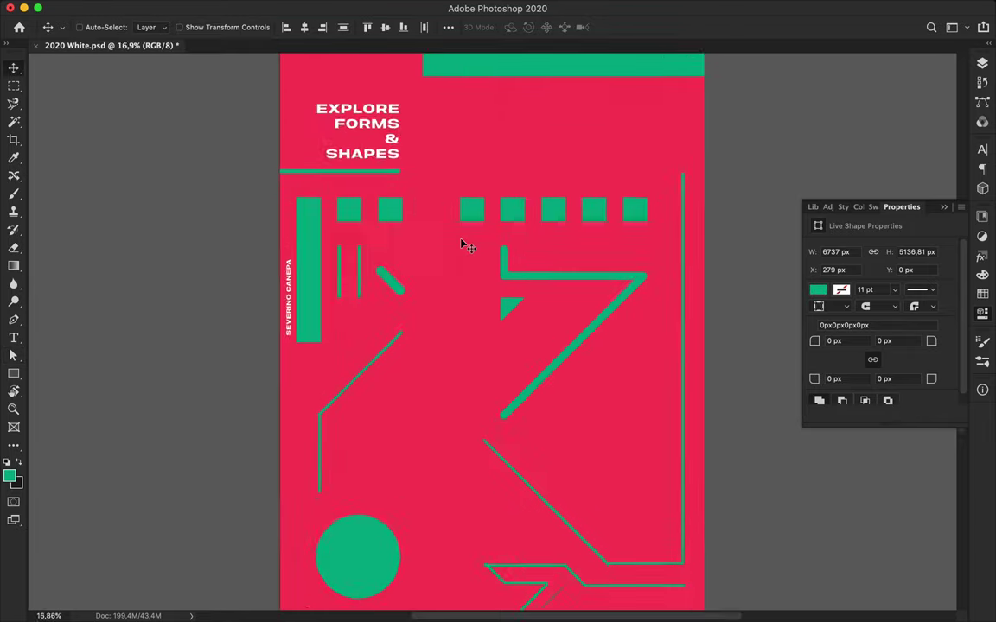
pyautogui.scroll(-1, 460, 245)
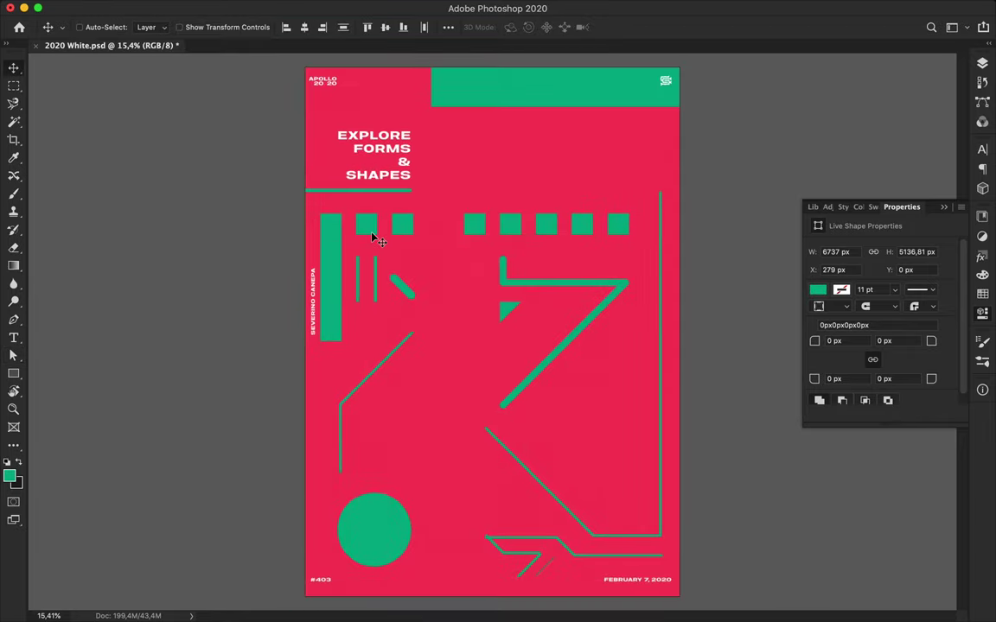
pyautogui.scroll(5, 493, 333)
pyautogui.scroll(-5, 484, 406)
# Change the zigzag path's stroke alignment in the stroke options
pyautogui.press('a')
pyautogui.click(484, 406)
pyautogui.click(346, 28)
pyautogui.click(294, 175)
pyautogui.click(520, 340)
pyautogui.scroll(-6, 521, 339)
pyautogui.scroll(4, 536, 325)
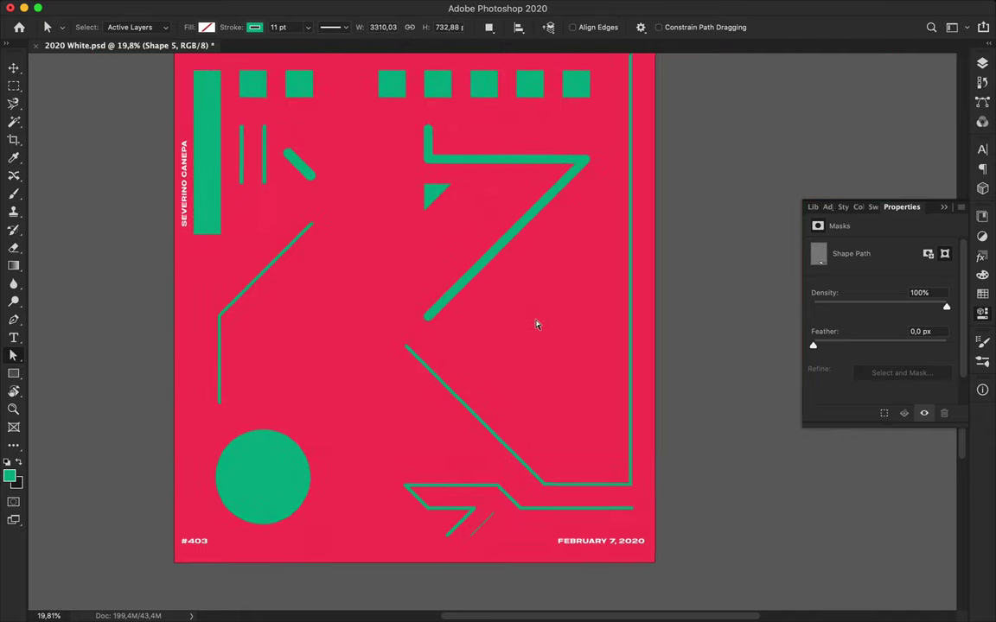
pyautogui.scroll(3, 536, 325)
pyautogui.scroll(2, 536, 325)
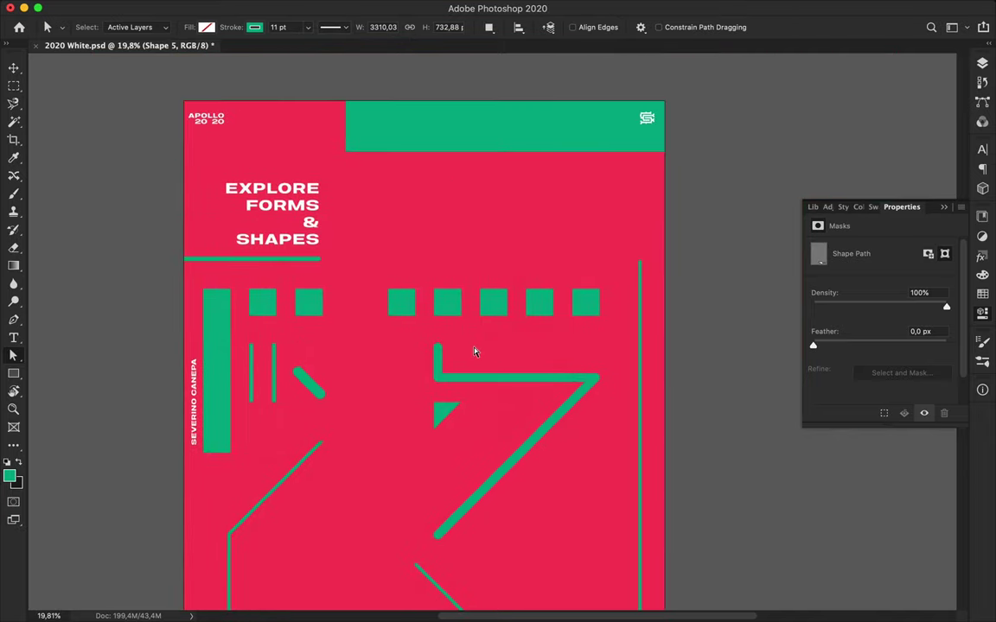
# Drag the long vertical line's top anchor down slightly
pyautogui.press('v')
pyautogui.click(641, 273)
pyautogui.press('a')
pyautogui.hotkey('ctrl', ';')
pyautogui.scroll(2, 701, 241)
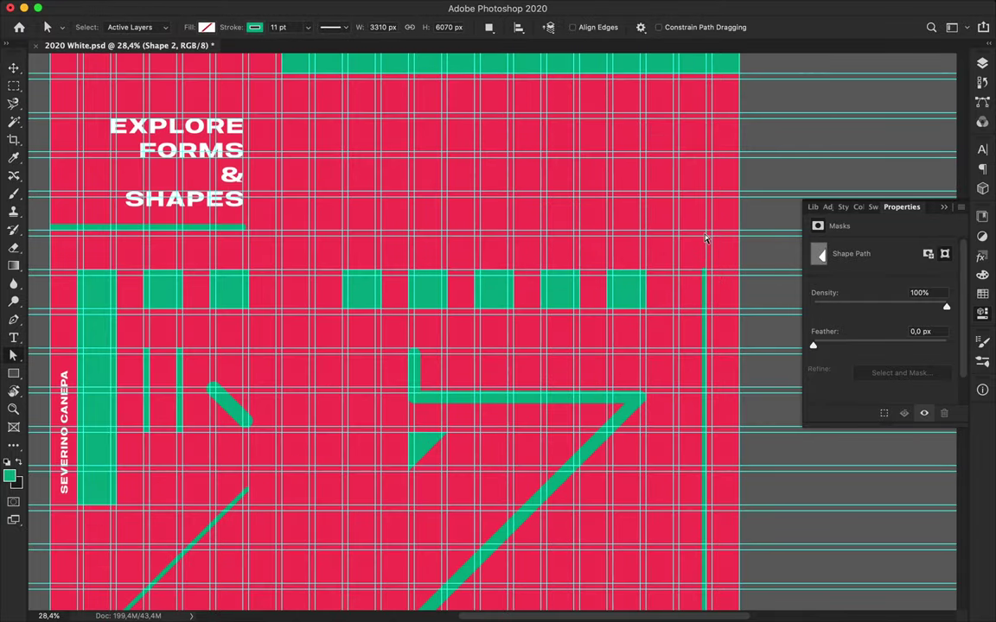
pyautogui.scroll(1, 707, 259)
pyautogui.scroll(1, 705, 242)
pyautogui.scroll(1, 640, 247)
pyautogui.moveTo(605, 237); pyautogui.dragTo(609, 251)
# Hide the guides and fit the whole poster on screen
pyautogui.scroll(-1, 608, 233)
pyautogui.scroll(-1, 606, 222)
pyautogui.scroll(-1, 667, 151)
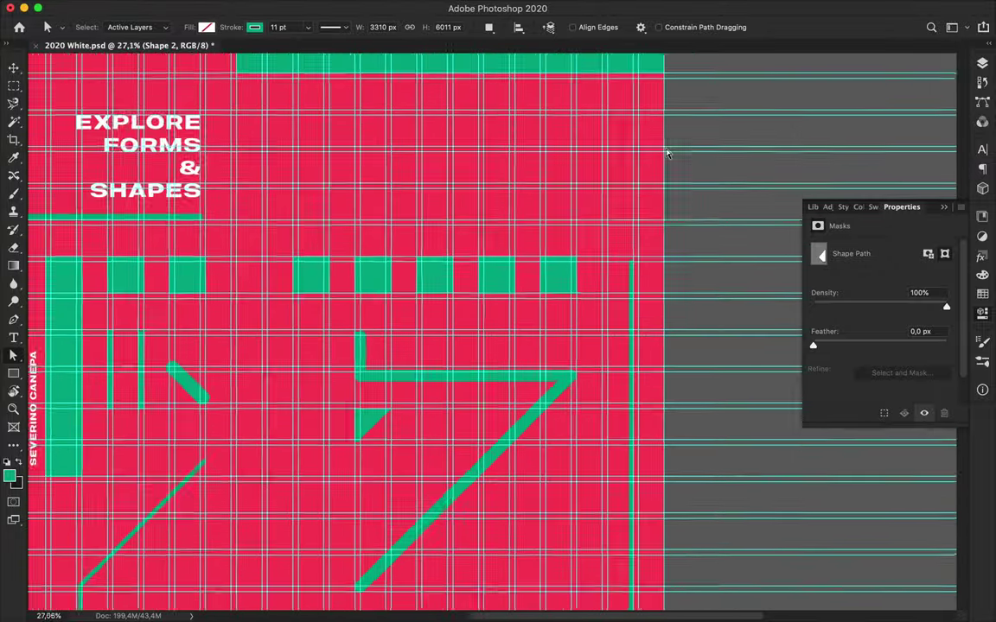
pyautogui.scroll(-1, 667, 153)
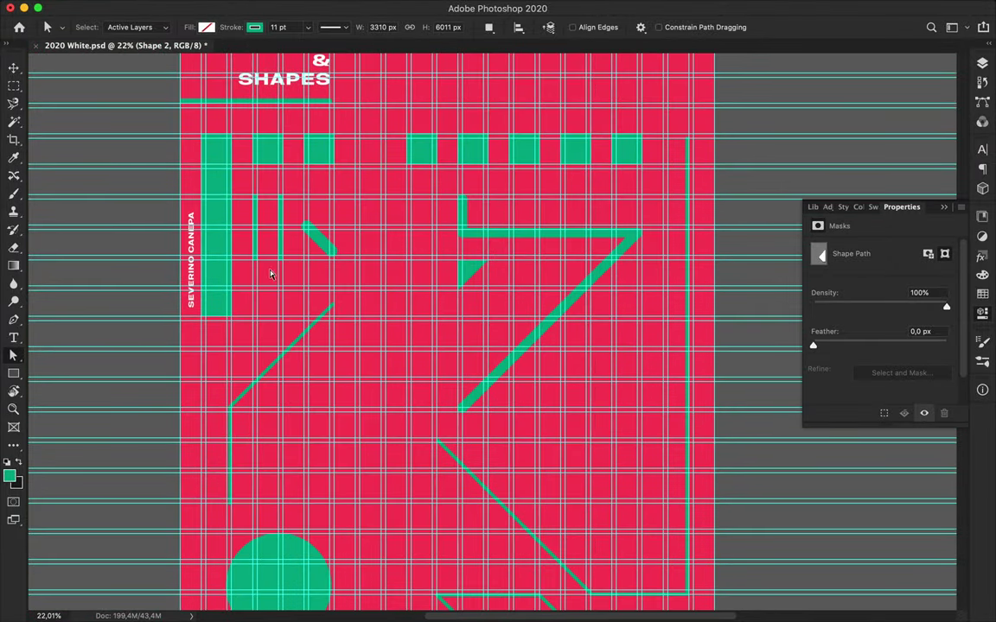
pyautogui.hotkey('ctrl', ';')
pyautogui.hotkey('ctrl', '0')
pyautogui.press('v')
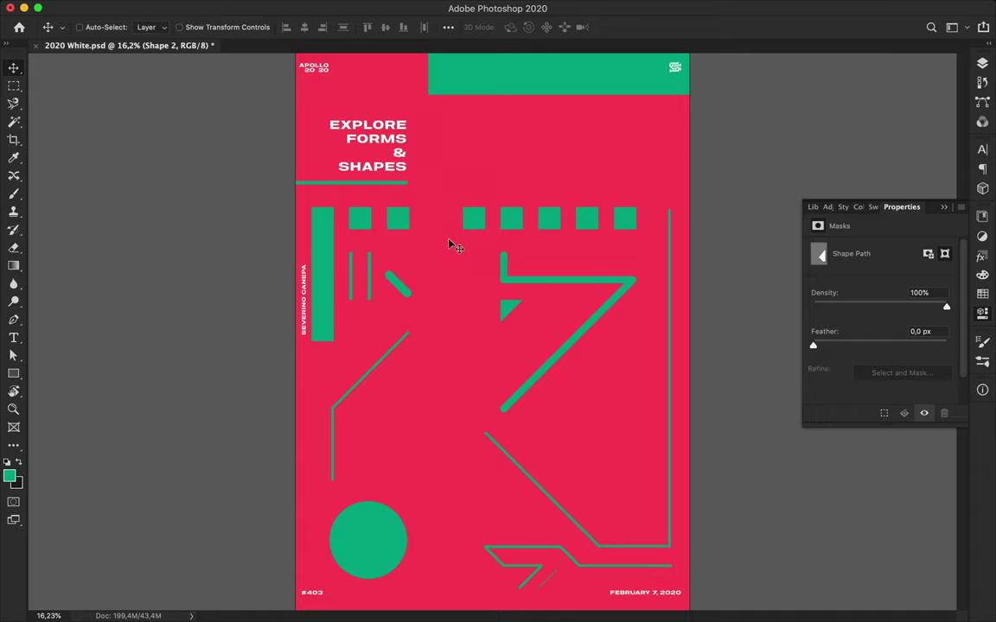
pyautogui.scroll(-1, 453, 246)
pyautogui.scroll(-1, 464, 225)
# Narrow the green top-right block and stretch it down to 2094 px tall
pyautogui.keyDown('ctrl'); pyautogui.click(551, 100); pyautogui.keyUp('ctrl')
pyautogui.hotkey('ctrl', 't')
pyautogui.moveTo(433, 100); pyautogui.dragTo(466, 100)
pyautogui.press('Return')
pyautogui.hotkey('ctrl', 't')
pyautogui.moveTo(567, 119); pyautogui.dragTo(618, 186)
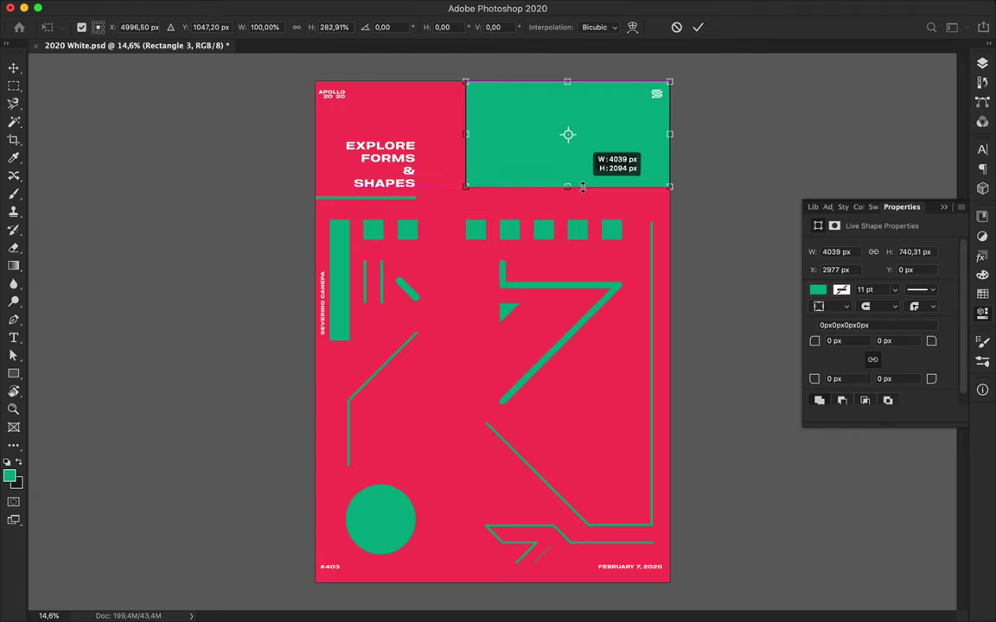
pyautogui.press('Return')
# Raise the green block's bottom edge slightly
pyautogui.hotkey('ctrl', ';')
pyautogui.hotkey('ctrl', '+')
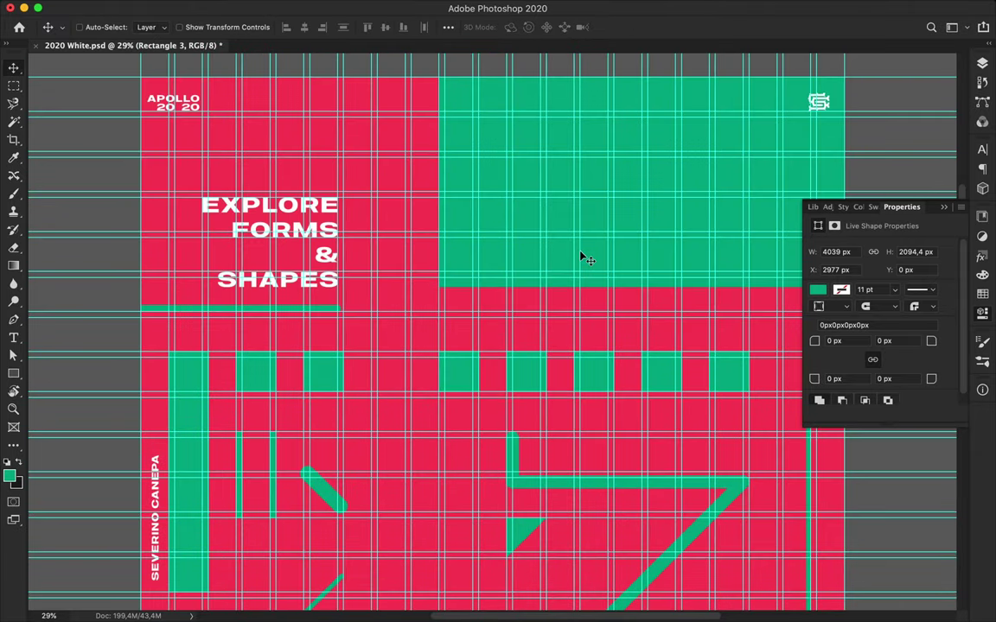
pyautogui.hotkey('ctrl', 't')
pyautogui.moveTo(643, 286); pyautogui.dragTo(643, 273)
pyautogui.press('Return')
# Set the EXPLORE FORMS & SHAPES heading's leading to 47 pt
pyautogui.keyDown('ctrl'); pyautogui.click(269, 229); pyautogui.keyUp('ctrl')
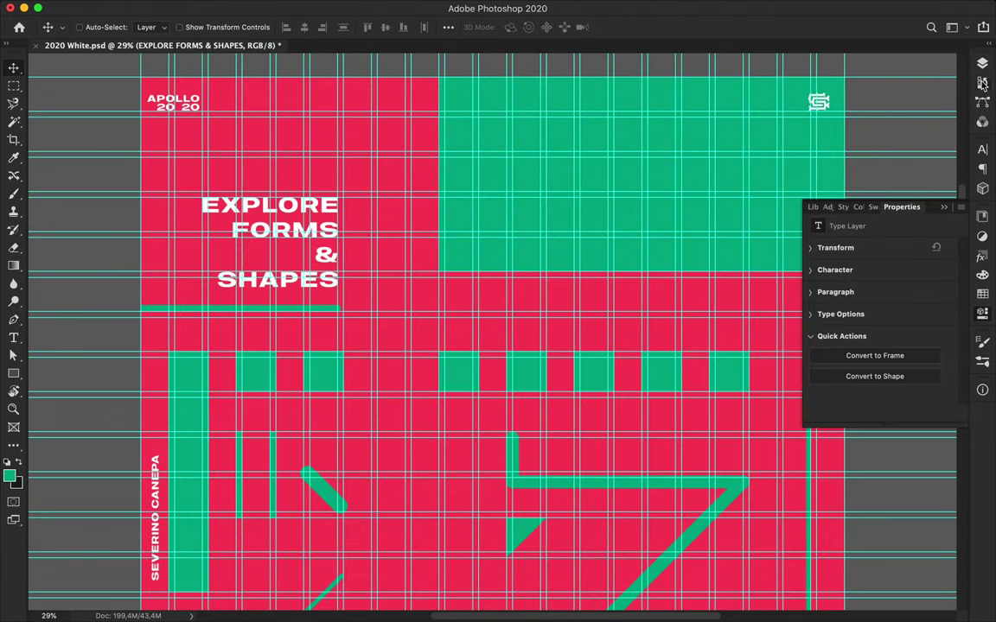
pyautogui.click(982, 149)
pyautogui.click(928, 179)
pyautogui.press('Down')
pyautogui.press('Down')
pyautogui.press('Down')
pyautogui.press('Down')
pyautogui.press('Down')
pyautogui.press('Down')
pyautogui.press('Down')
pyautogui.press('Down')
pyautogui.press('Down')
pyautogui.write('47')
pyautogui.press('Return')
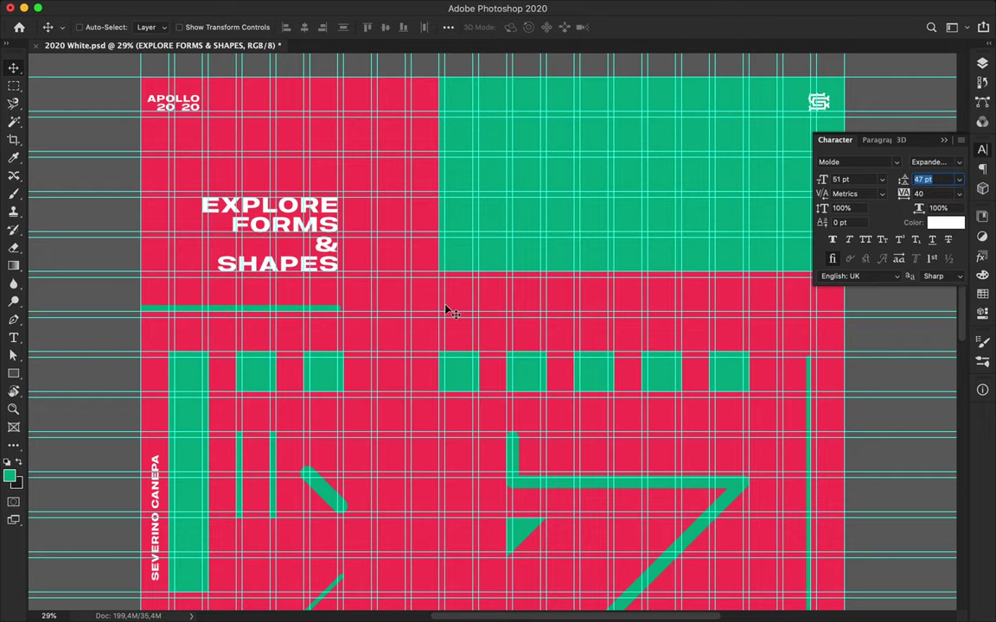
pyautogui.scroll(3, 448, 309)
pyautogui.hotkey('ctrl', ';')
pyautogui.scroll(-2, 448, 311)
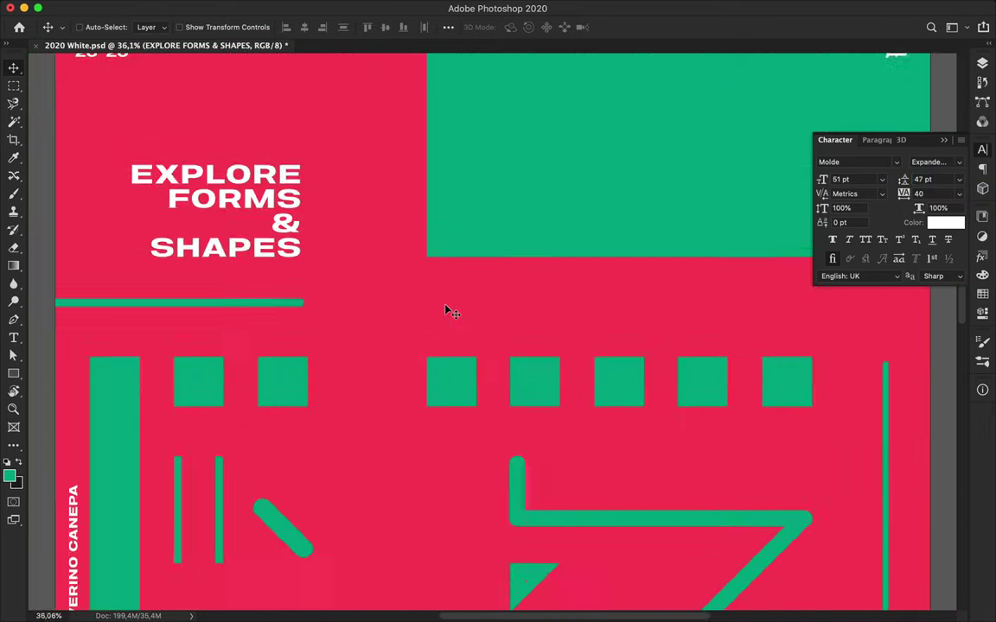
pyautogui.scroll(-5, 448, 311)
pyautogui.scroll(1, 448, 313)
pyautogui.scroll(-1, 448, 315)
pyautogui.scroll(-2, 448, 314)
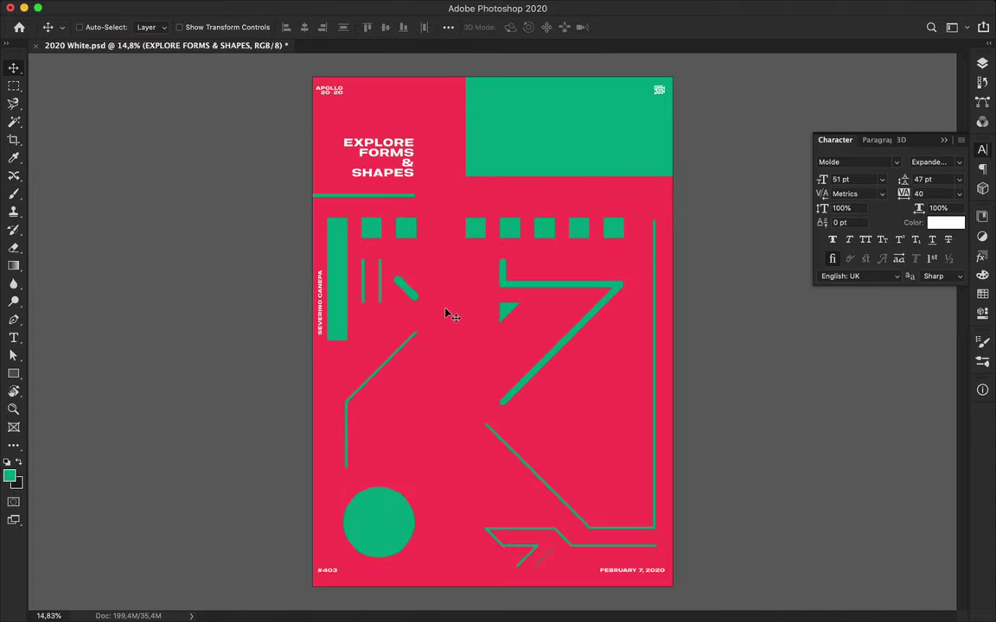
pyautogui.click(338, 309)
pyautogui.hotkey('ctrl', ';')
pyautogui.scroll(4, 338, 309)
pyautogui.hotkey('ctrl', 't')
pyautogui.moveTo(176, 223); pyautogui.dragTo(143, 218)
pyautogui.press('Return')
# Place a duplicate of the thin green line lower down the poster
pyautogui.scroll(-1, 147, 208)
pyautogui.scroll(-3, 153, 221)
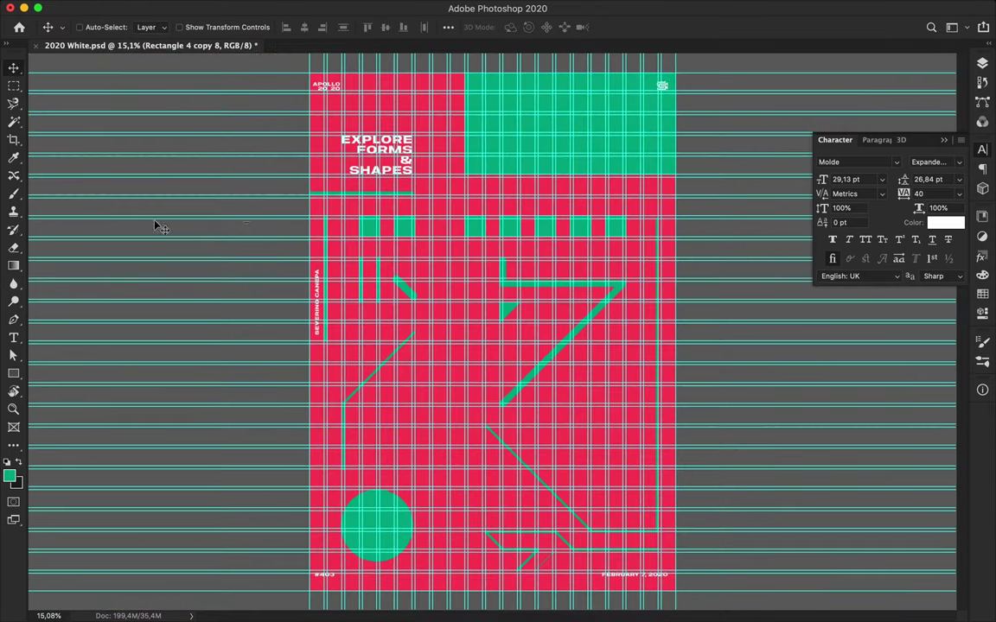
pyautogui.scroll(1, 338, 242)
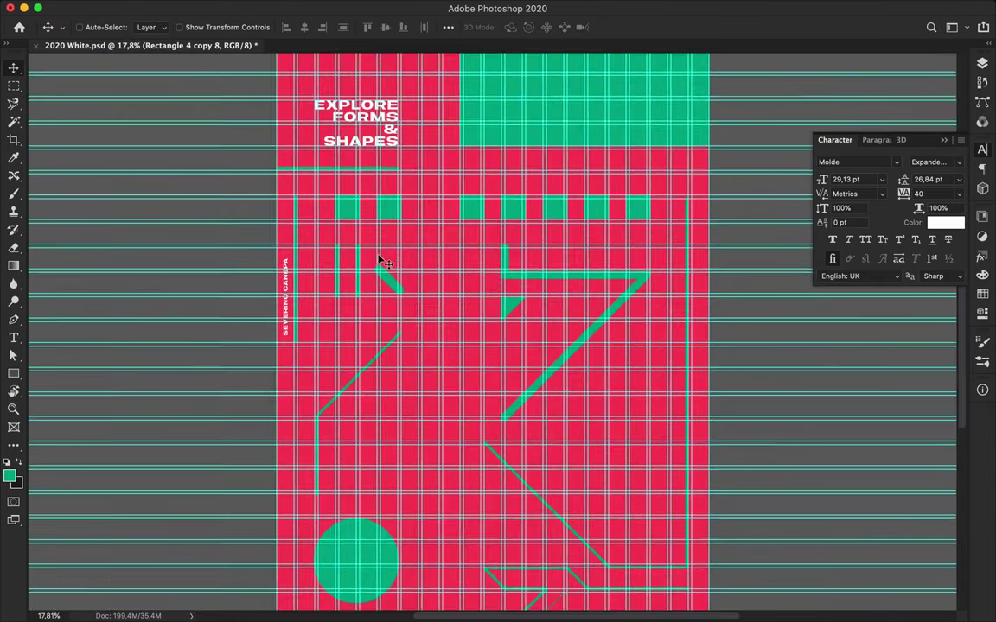
pyautogui.scroll(-3, 377, 262)
pyautogui.moveTo(296, 138); pyautogui.dragTo(295, 302)
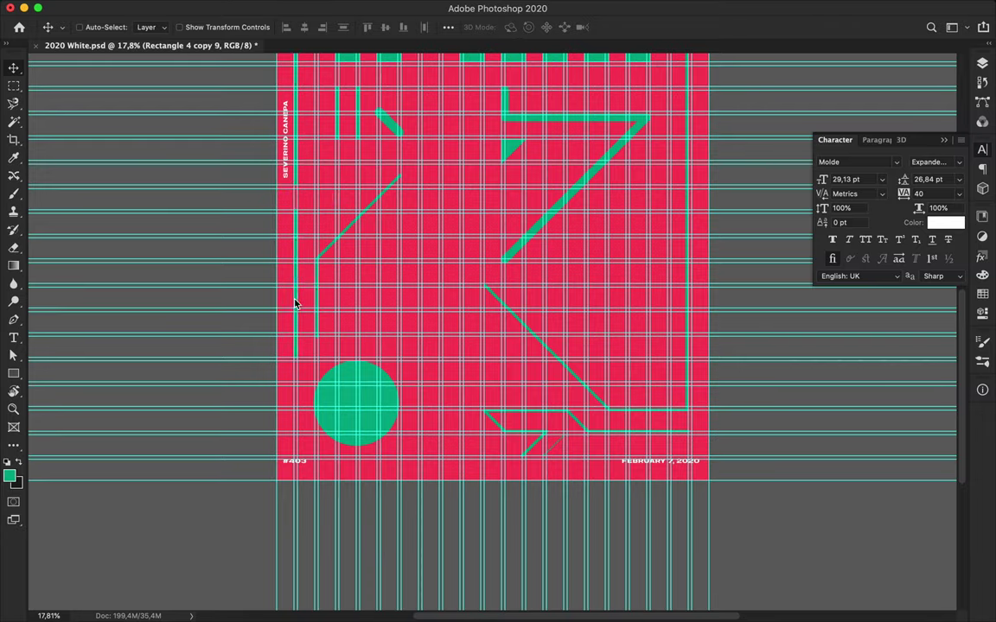
pyautogui.scroll(3, 295, 302)
pyautogui.scroll(-2, 298, 305)
pyautogui.scroll(-1, 244, 305)
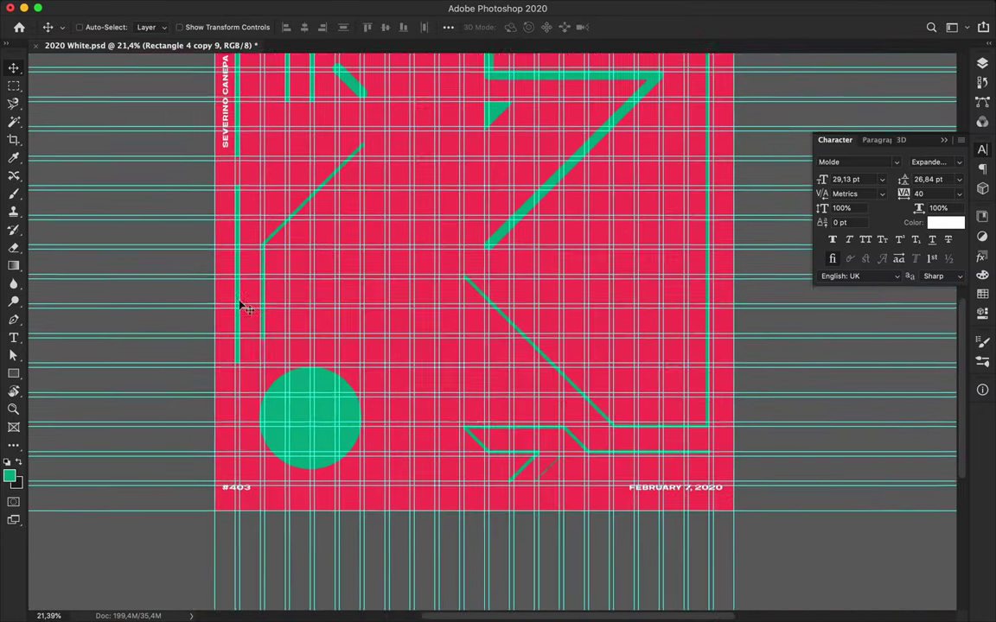
pyautogui.hscroll(3, 244, 305)
pyautogui.scroll(5, 244, 306)
# Draw a bent Pen path running alongside the thick diagonal zigzag
pyautogui.press('p')
pyautogui.scroll(2, 340, 264)
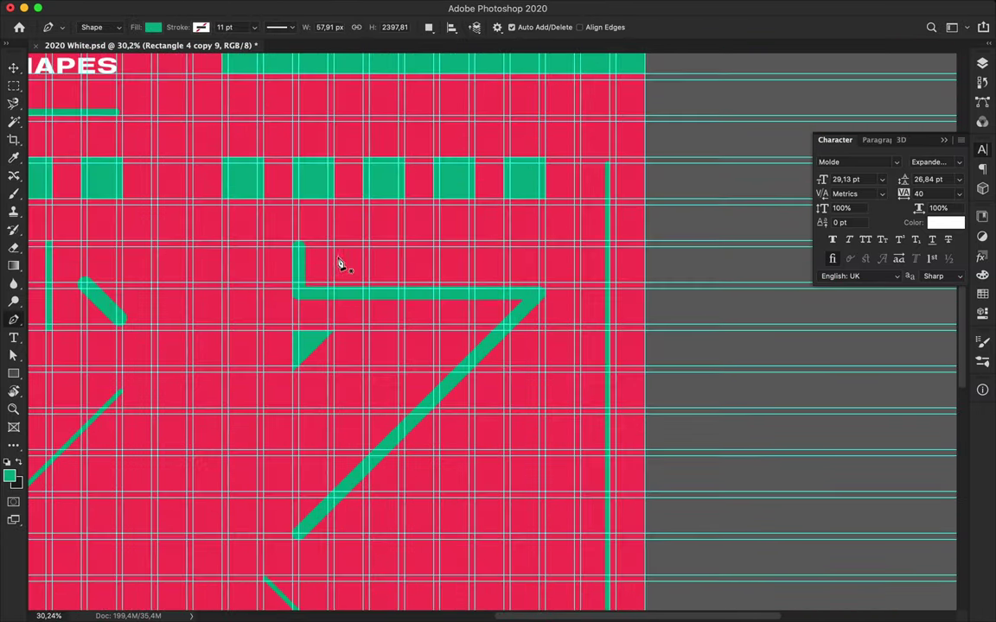
pyautogui.click(580, 162)
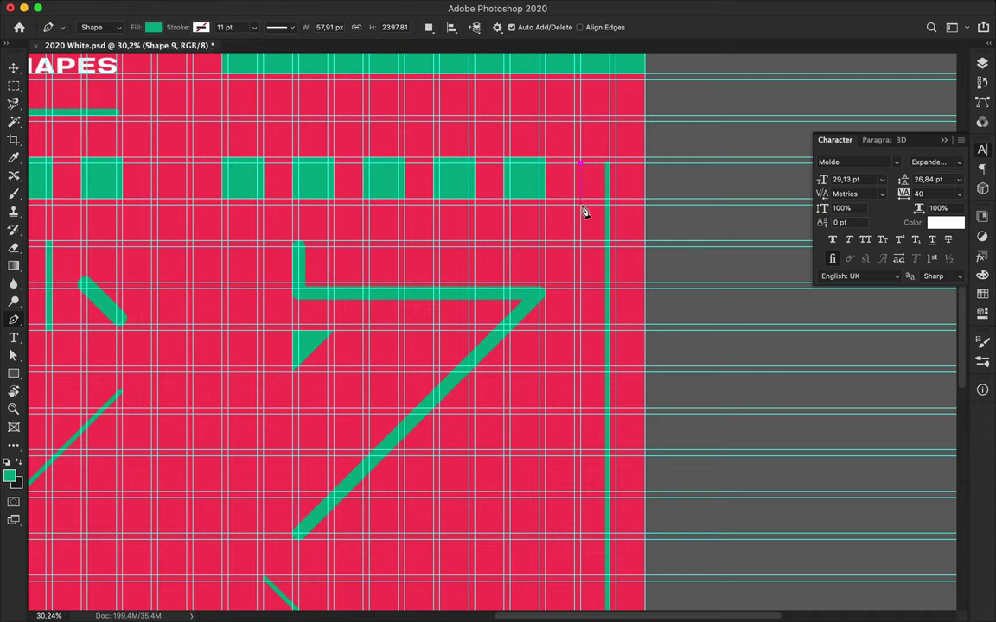
pyautogui.click(539, 247)
pyautogui.click(580, 248)
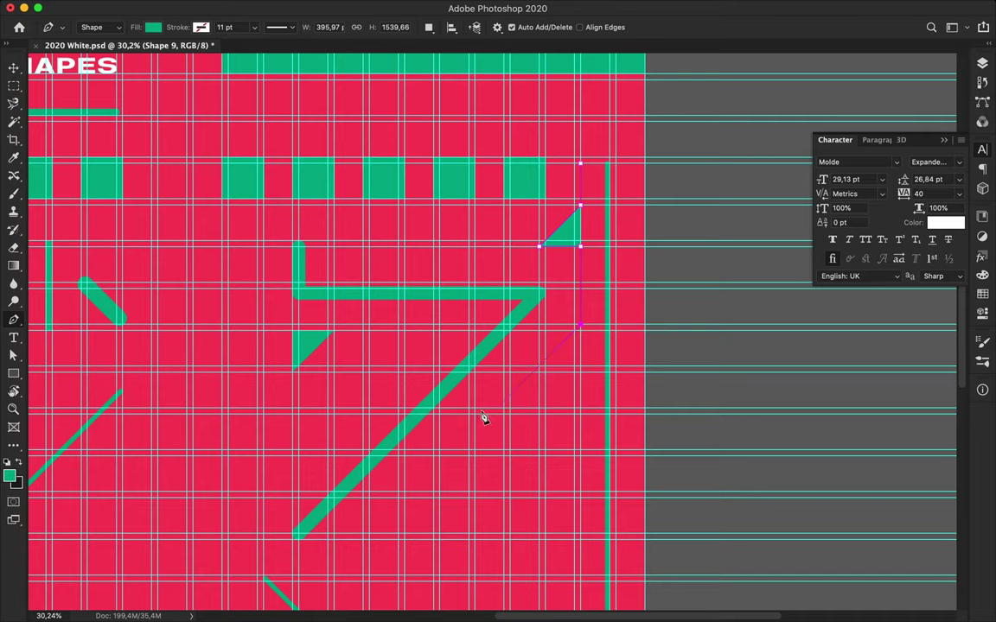
pyautogui.click(367, 538)
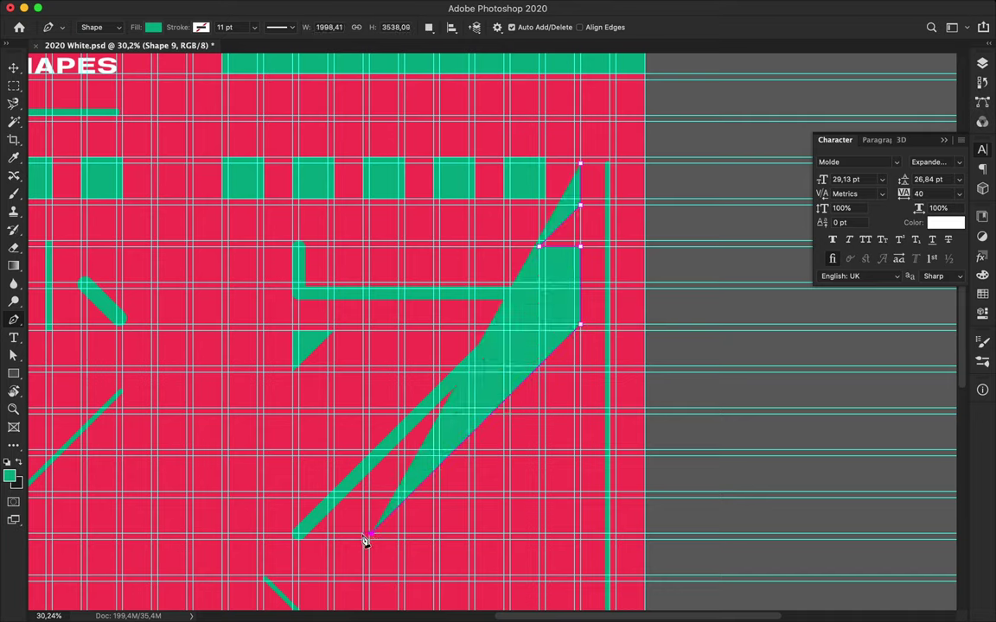
pyautogui.click(335, 537)
# Give the path no fill and a green 19 pt stroke, then save
pyautogui.press('a')
pyautogui.click(206, 26)
pyautogui.click(173, 55)
pyautogui.click(167, 101)
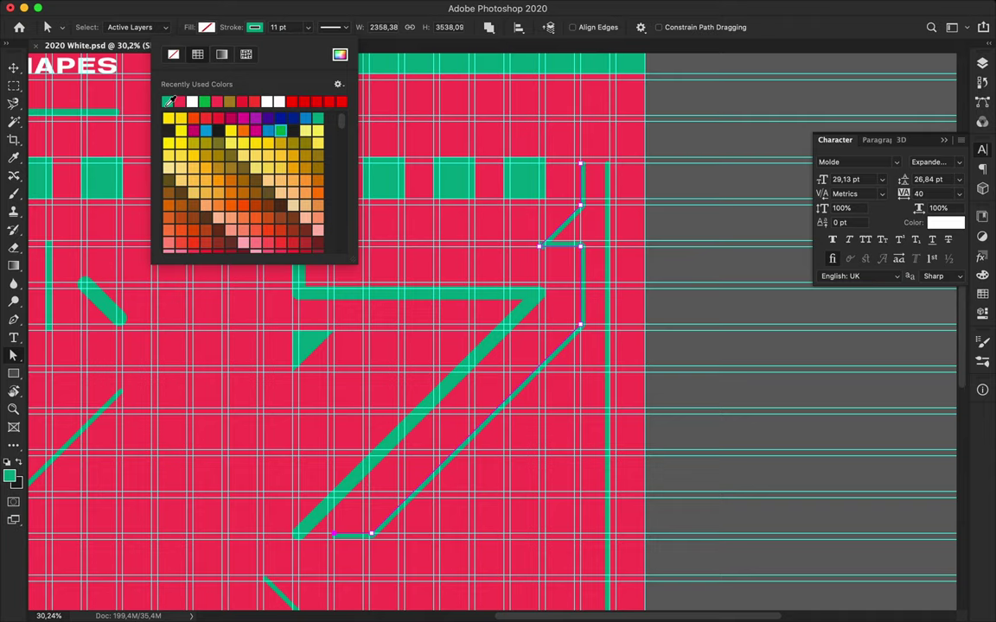
pyautogui.click(280, 27)
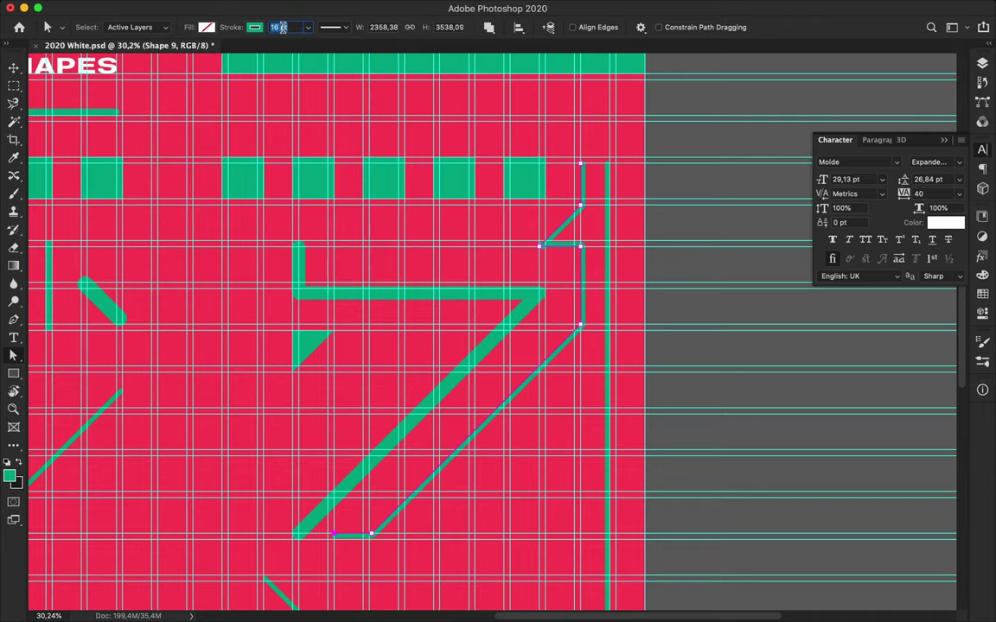
pyautogui.press('Return')
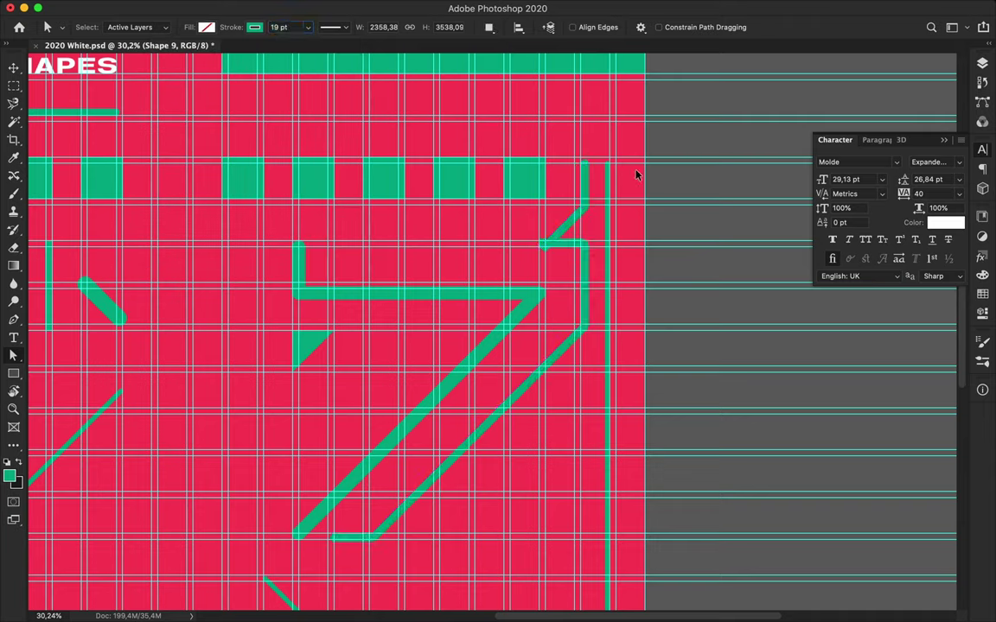
pyautogui.hotkey('ctrl', 's')
pyautogui.click(718, 7)
# Change the new line's stroke alignment in the stroke options
pyautogui.click(338, 26)
pyautogui.click(270, 170)
pyautogui.click(251, 143)
pyautogui.press('v')
pyautogui.scroll(-3, 677, 333)
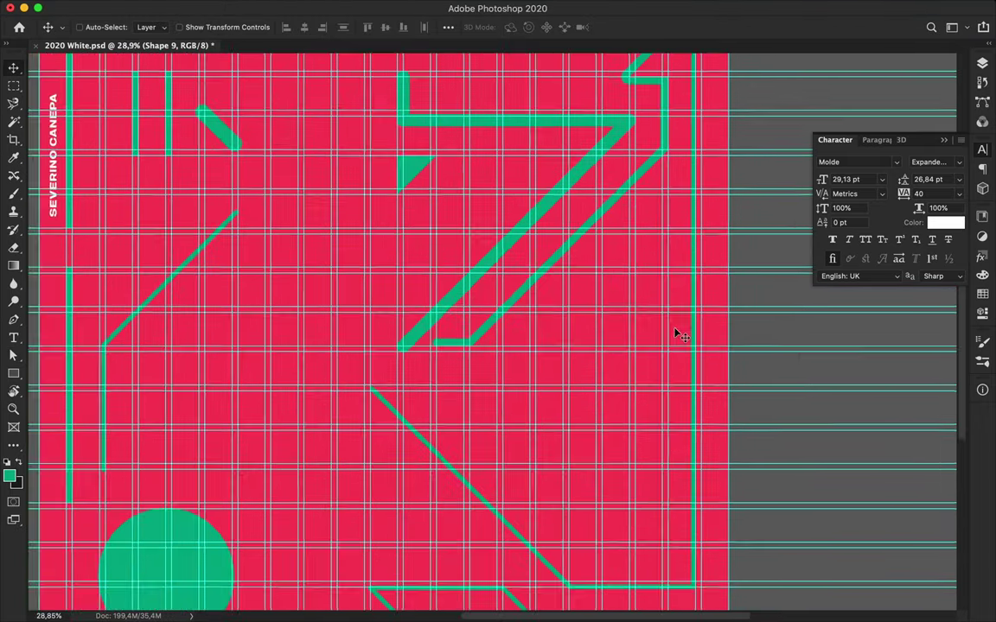
# Select all the shape layers and group them into Group 1
pyautogui.scroll(-3, 677, 333)
pyautogui.hotkey('ctrl', ';')
pyautogui.click(945, 140)
pyautogui.scroll(-5, 852, 389)
pyautogui.click(851, 474)
pyautogui.scroll(5, 852, 346)
pyautogui.keyDown('shift'); pyautogui.click(827, 222); pyautogui.keyUp('shift')
pyautogui.hotkey('ctrl', 'g')
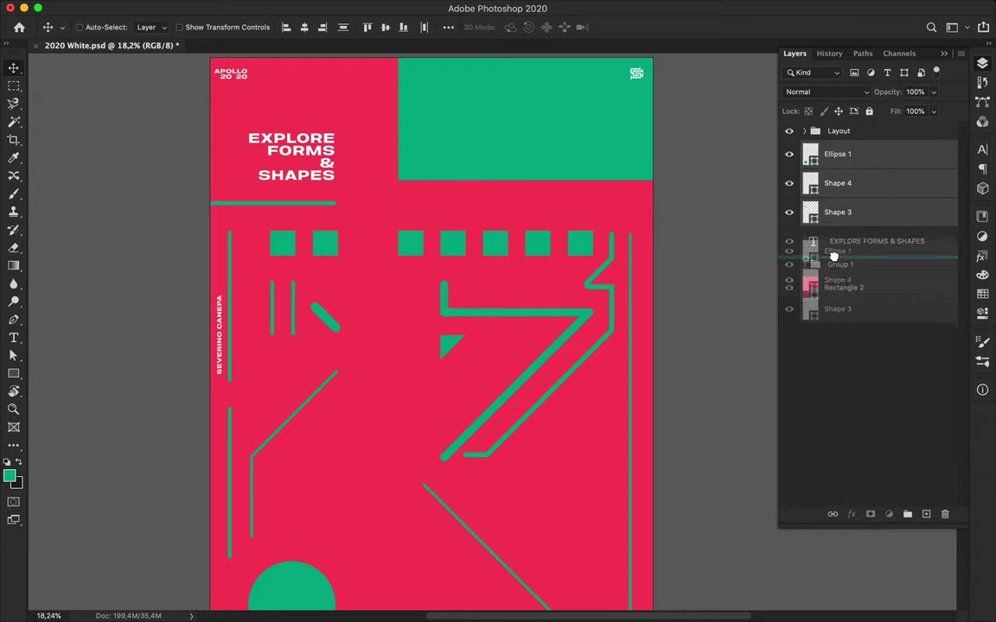
# Try a Colour Balance adjustment pushed toward red, then delete it
pyautogui.click(888, 514)
pyautogui.click(907, 593)
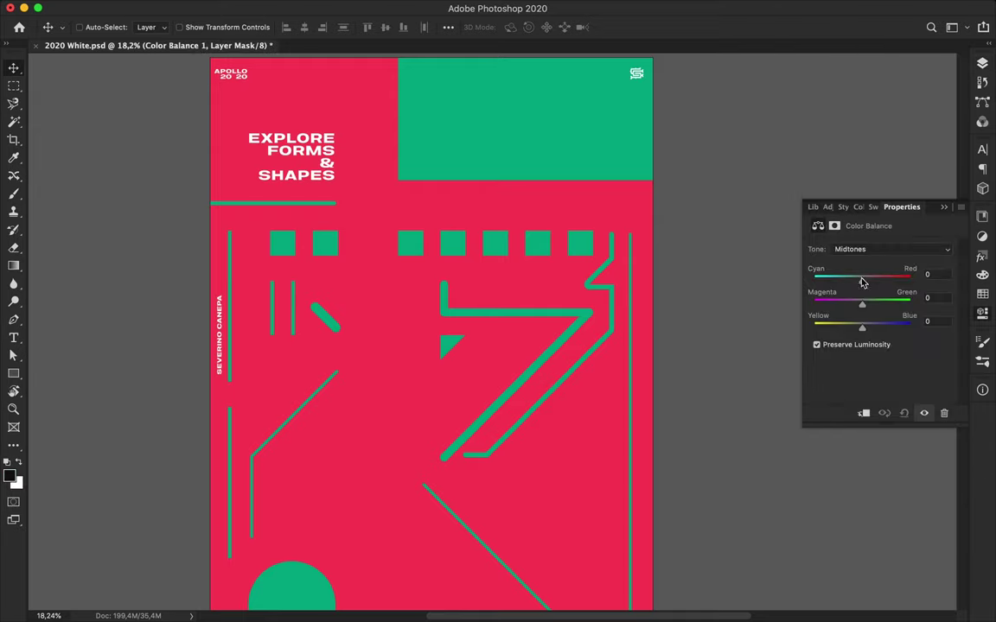
pyautogui.moveTo(862, 280); pyautogui.dragTo(915, 281)
pyautogui.click(944, 413)
pyautogui.click(981, 66)
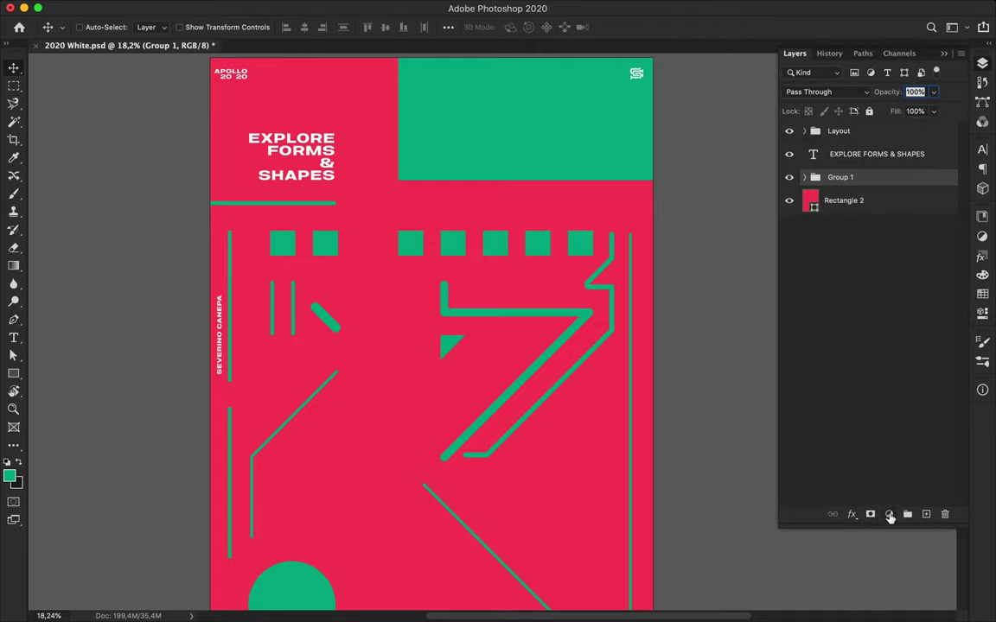
# Add a Hue/Saturation adjustment layer clipped to Group 1
pyautogui.click(890, 515)
pyautogui.click(904, 533)
pyautogui.moveTo(871, 302); pyautogui.dragTo(867, 311)
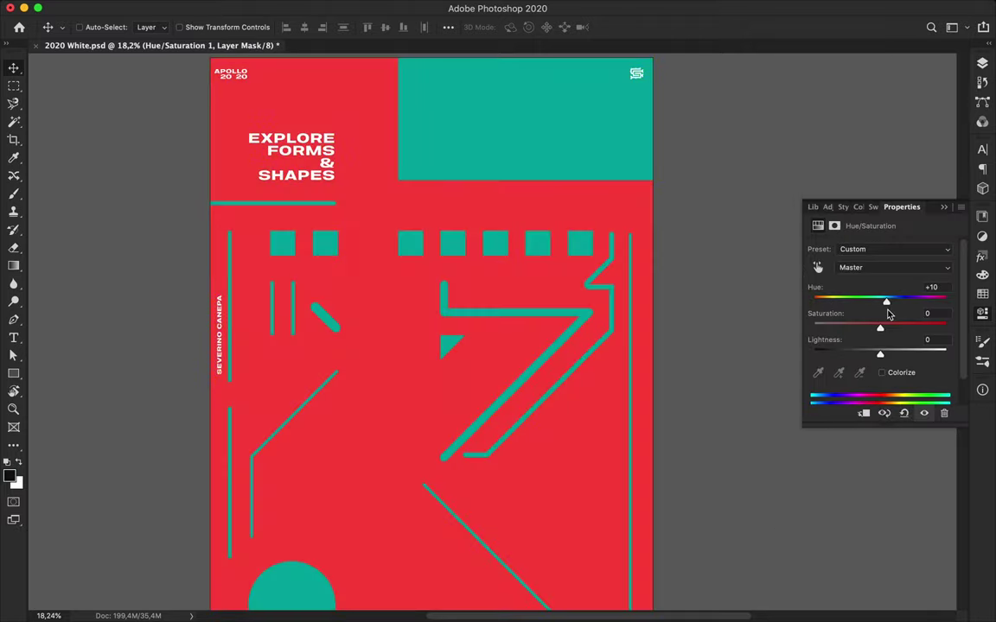
pyautogui.click(981, 63)
pyautogui.keyDown('alt'); pyautogui.click(829, 195); pyautogui.keyUp('alt')
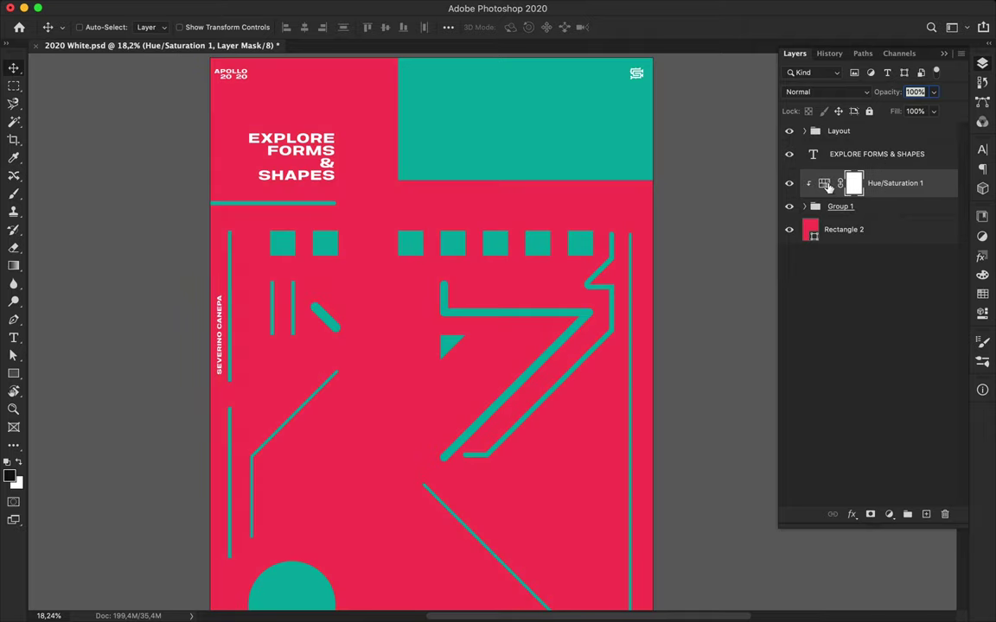
# Shift the Hue/Saturation hue until the green shapes turn blue
pyautogui.doubleClick(829, 188)
pyautogui.moveTo(895, 298)
pyautogui.mouseDown()
pyautogui.moveTo(924, 305)
pyautogui.moveTo(829, 303)
pyautogui.mouseUp()
pyautogui.moveTo(880, 328)
pyautogui.mouseDown()
pyautogui.moveTo(854, 328)
pyautogui.moveTo(901, 300)
pyautogui.mouseUp()
pyautogui.write('0')
pyautogui.click(982, 66)
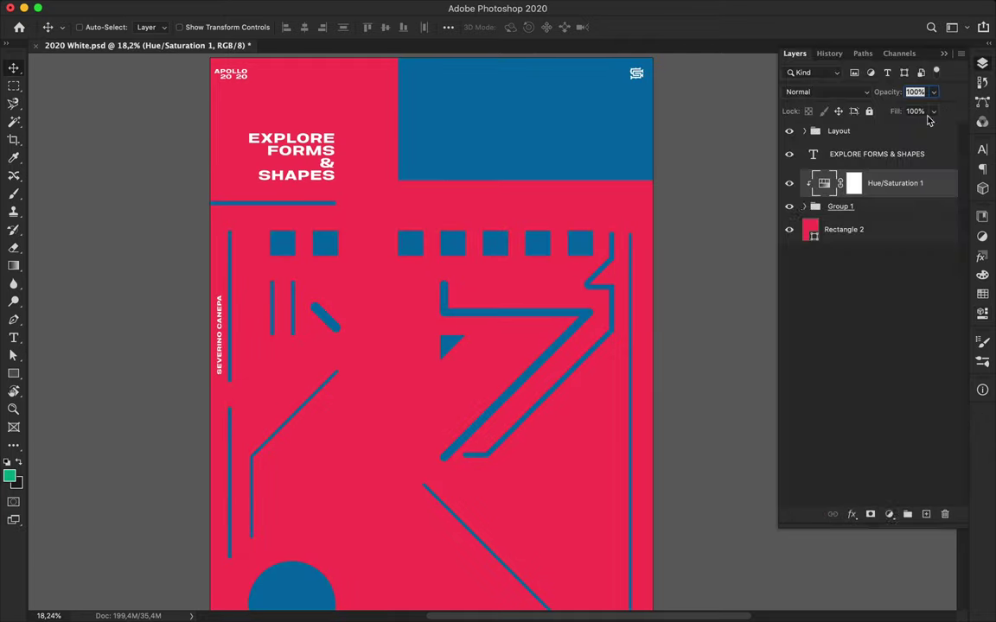
# Expand Group 1 and select the Shape 4 layer
pyautogui.click(804, 205)
pyautogui.click(867, 259)
pyautogui.scroll(-3, 689, 296)
pyautogui.hscroll(-3, 689, 296)
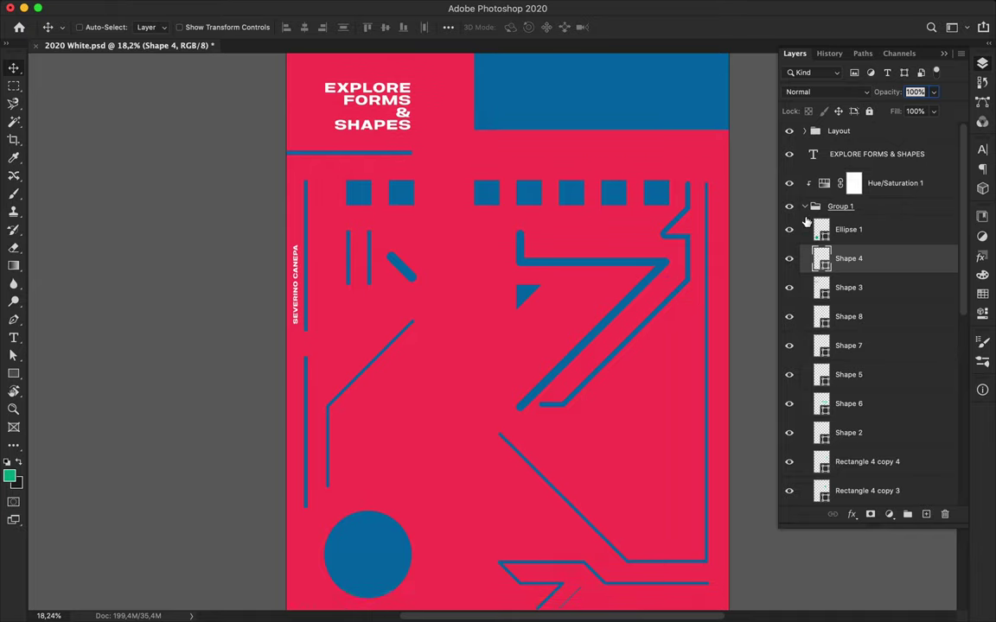
# Collapse Group 1, then place the existing shapes in a new group and hide Group 1
pyautogui.click(804, 205)
pyautogui.click(908, 516)
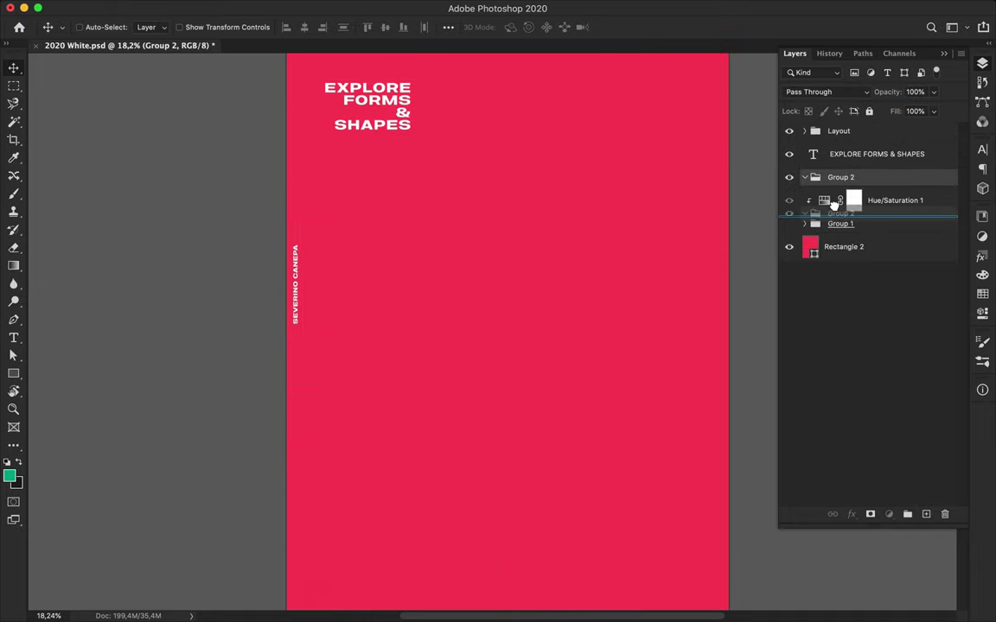
pyautogui.scroll(-2, 561, 291)
pyautogui.scroll(3, 562, 292)
# Draw a Pen line under the SHAPES title with a blue stroke and no fill
pyautogui.press('p')
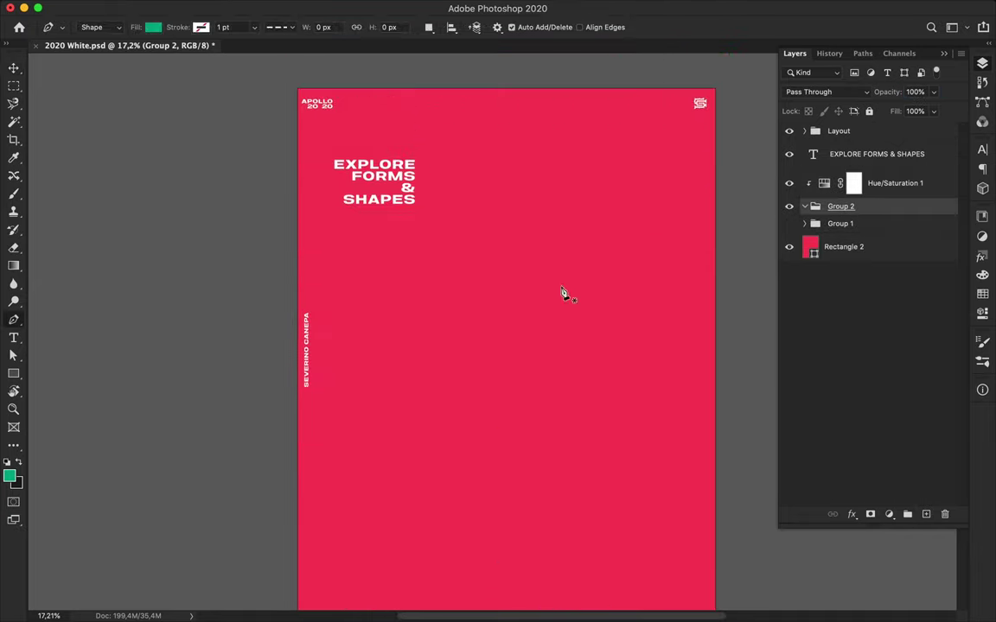
pyautogui.click(415, 213)
pyautogui.press('a')
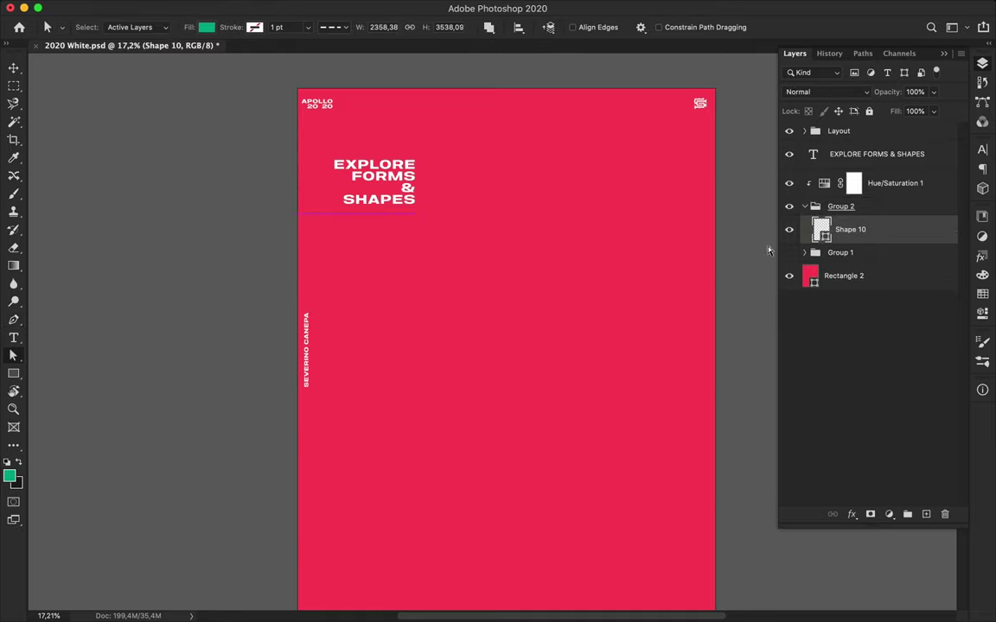
pyautogui.click(254, 27)
pyautogui.click(117, 100)
pyautogui.click(278, 26)
# Set the line's stroke width to 12 pt and adjust its end caps
pyautogui.click(345, 28)
pyautogui.click(278, 27)
pyautogui.write('2')
pyautogui.press('Return')
pyautogui.press('Return')
pyautogui.click(345, 27)
pyautogui.click(371, 187)
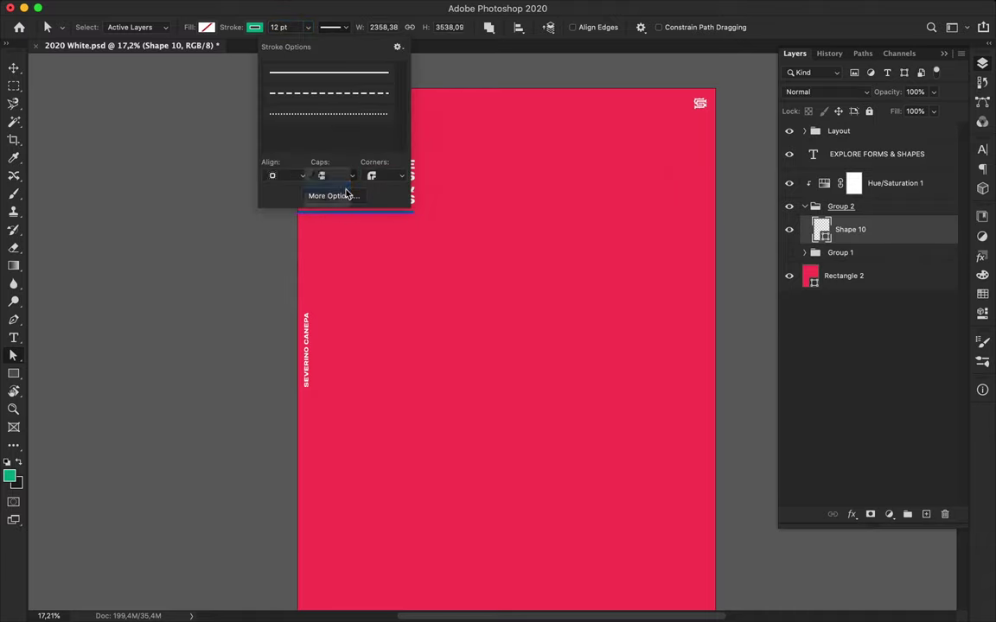
pyautogui.scroll(2, 511, 196)
pyautogui.click(511, 199)
# Show the layout grid and guides over the poster
pyautogui.scroll(-2, 511, 200)
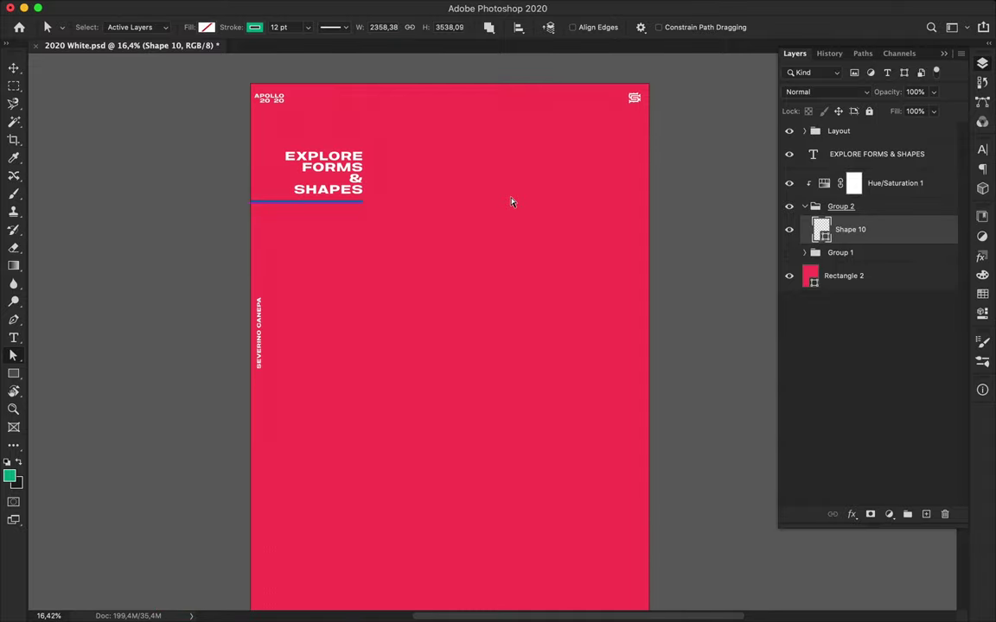
pyautogui.scroll(-1, 457, 252)
pyautogui.hotkey('ctrl', 'h')
pyautogui.scroll(3, 320, 187)
pyautogui.scroll(2, 323, 186)
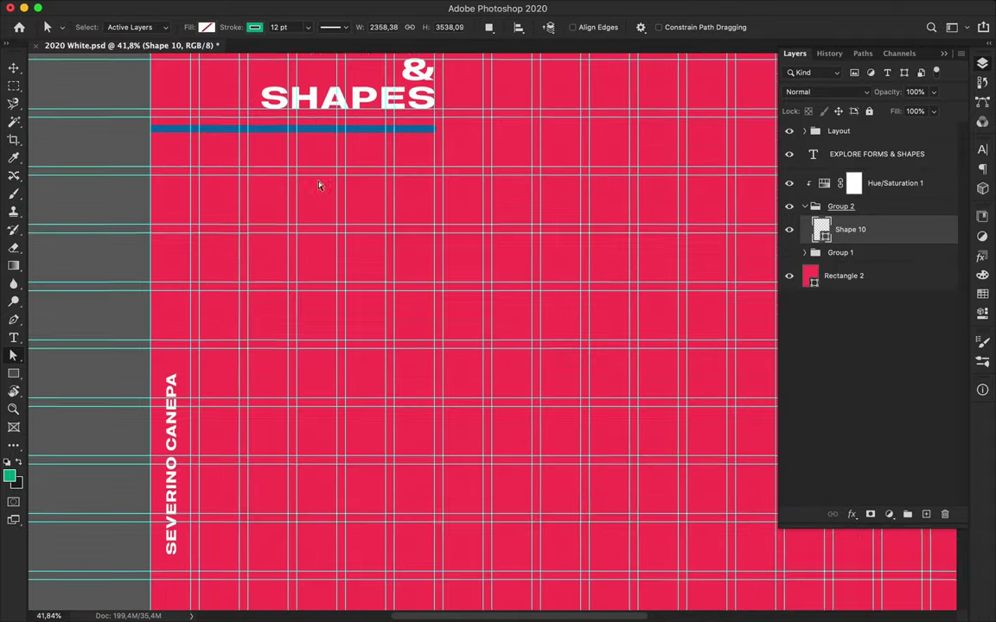
# Draw a large rectangle frame below the title with a 15 pt stroke
pyautogui.press('m')
pyautogui.scroll(-2, 208, 180)
pyautogui.press('u')
pyautogui.scroll(-1, 219, 173)
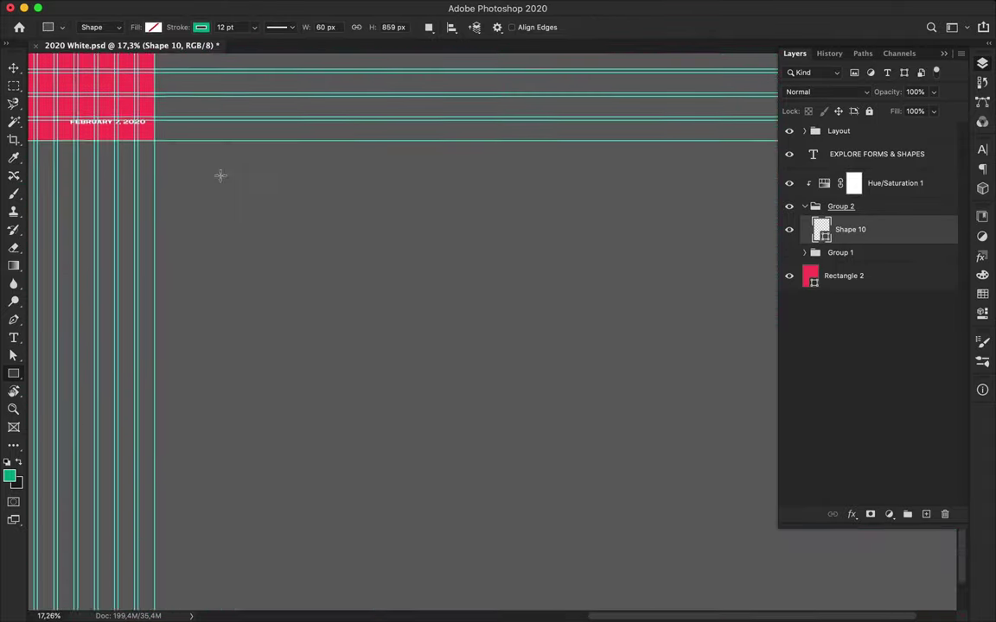
pyautogui.moveTo(173, 126); pyautogui.dragTo(514, 505)
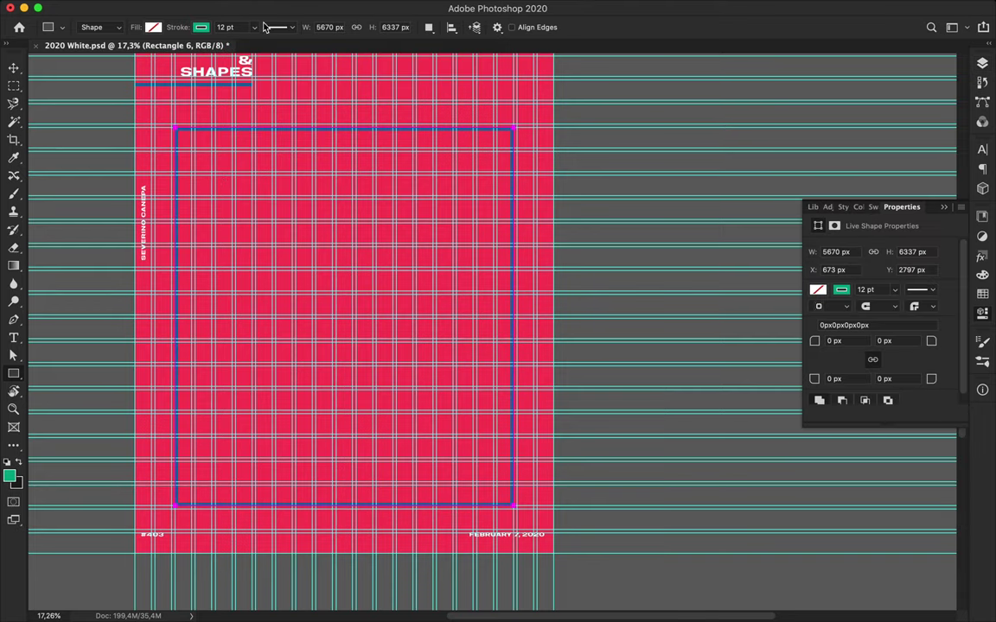
pyautogui.click(239, 27)
pyautogui.press('Return')
# Reshape the frame's edges so it extends past the poster's right edge
pyautogui.press('a')
pyautogui.scroll(3, 573, 184)
pyautogui.hotkey('ctrl', 'h')
pyautogui.moveTo(396, 240); pyautogui.dragTo(481, 191)
pyautogui.scroll(-2, 509, 171)
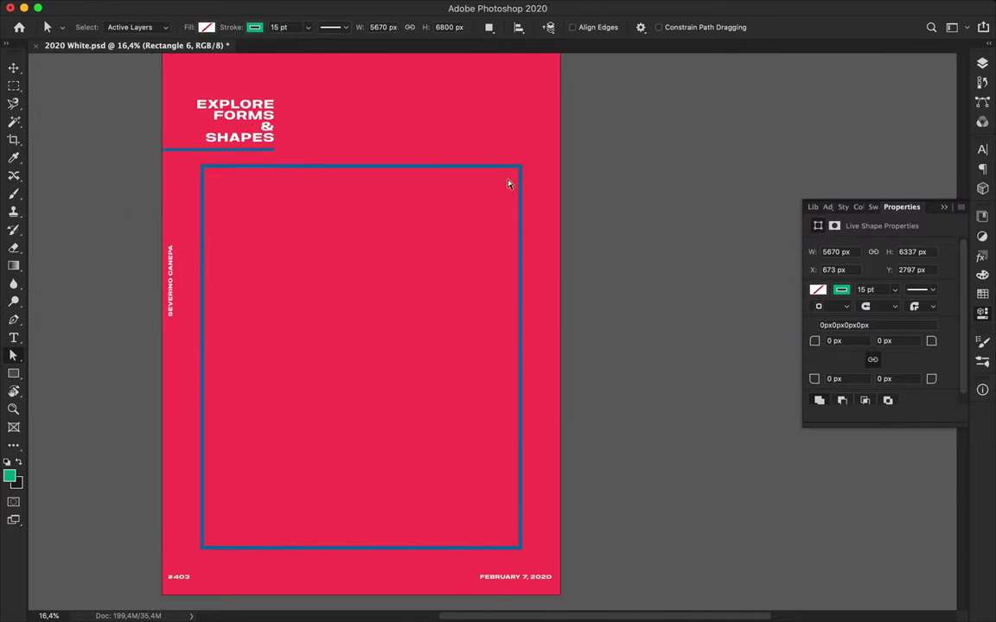
pyautogui.moveTo(568, 220); pyautogui.dragTo(560, 220)
pyautogui.scroll(3, 591, 230)
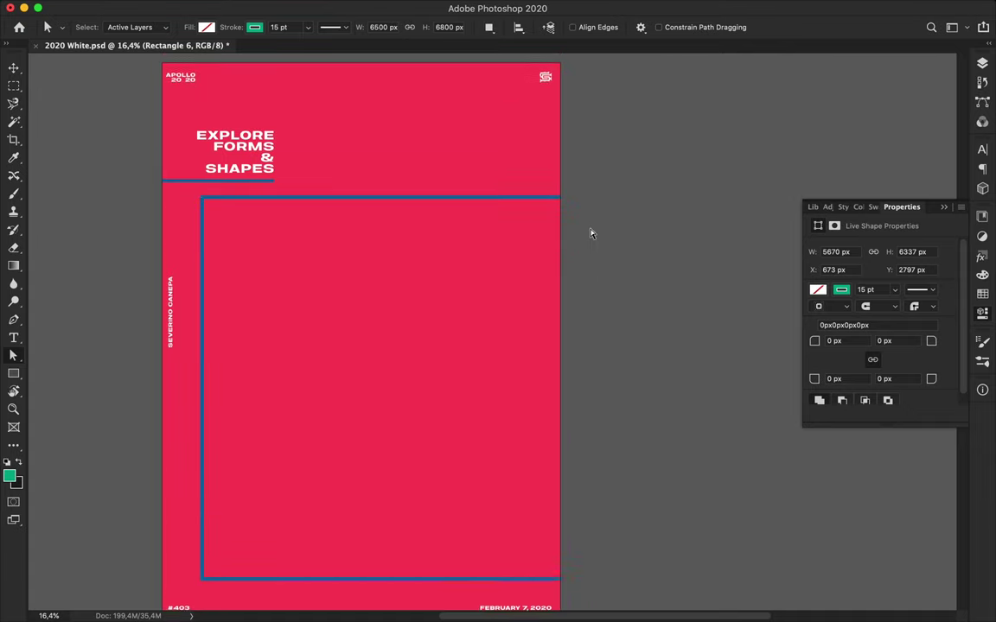
pyautogui.moveTo(499, 236); pyautogui.dragTo(498, 251)
pyautogui.moveTo(406, 253); pyautogui.dragTo(408, 260)
# Draw a rectangle block across the poster's top right
pyautogui.press('m')
pyautogui.press('u')
pyautogui.moveTo(314, 95); pyautogui.dragTo(561, 164)
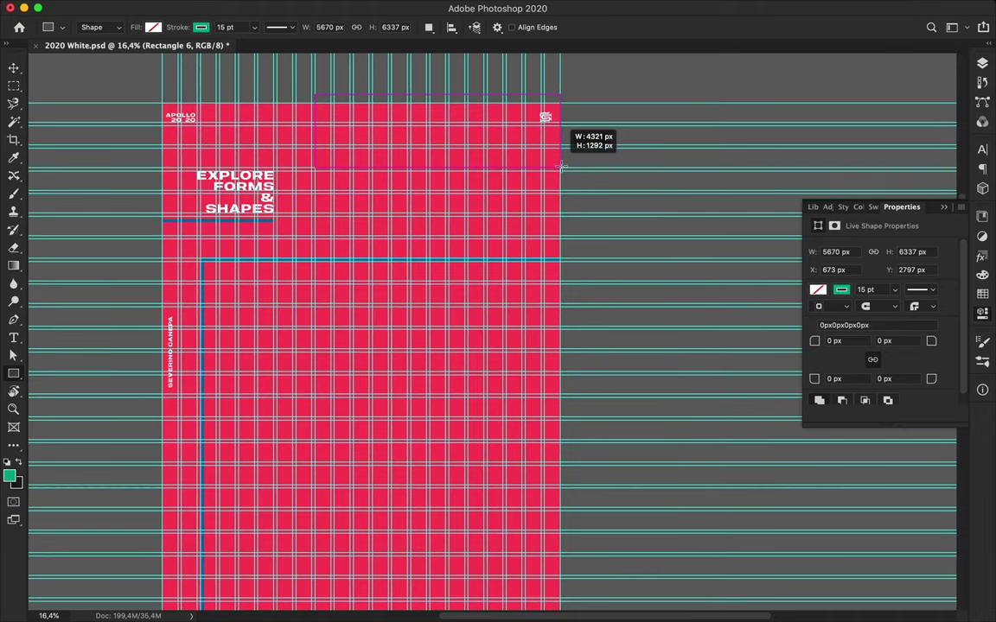
# Give the top-right block a blue fill and no stroke
pyautogui.click(201, 27)
pyautogui.click(153, 27)
pyautogui.click(67, 87)
pyautogui.press('v')
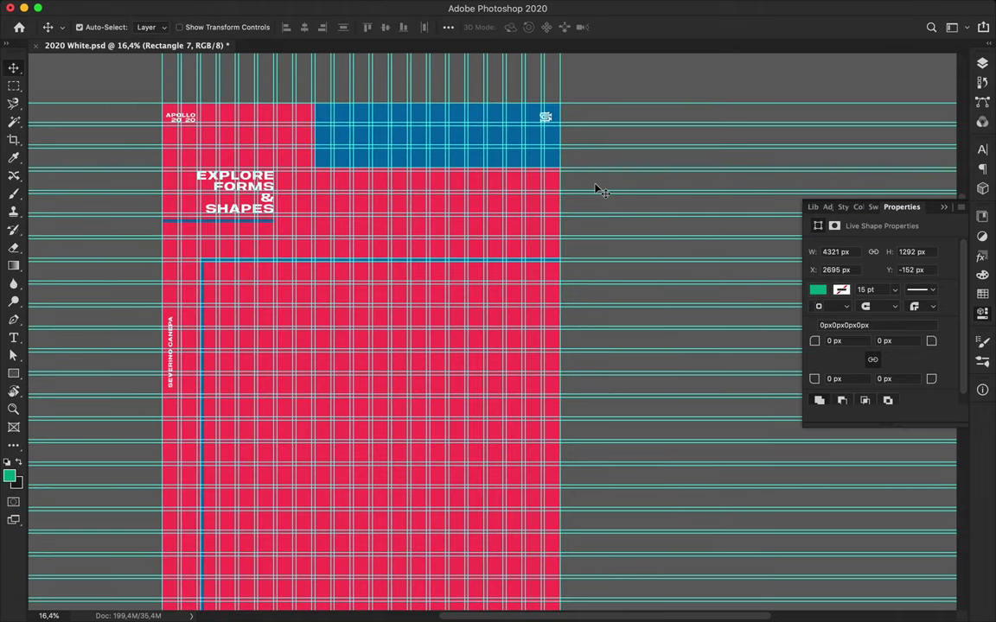
pyautogui.hotkey('ctrl', 'shift', 'n')
pyautogui.click(582, 294)
# Fit the whole poster in the window and delete the outlined rectangle frame
pyautogui.hotkey('ctrl', 'h')
pyautogui.scroll(-5, 667, 257)
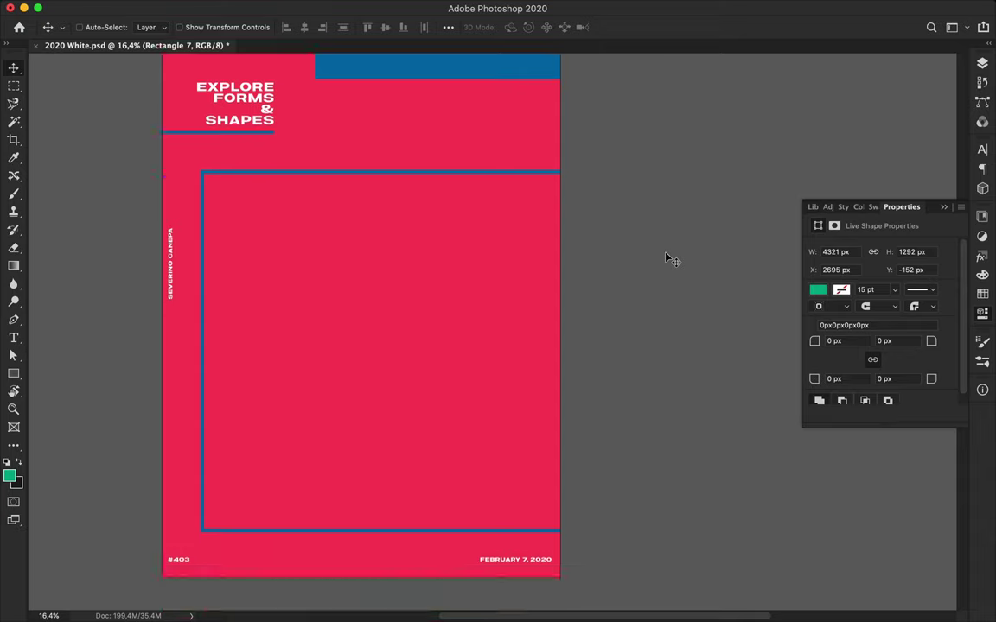
pyautogui.hotkey('ctrl', '0')
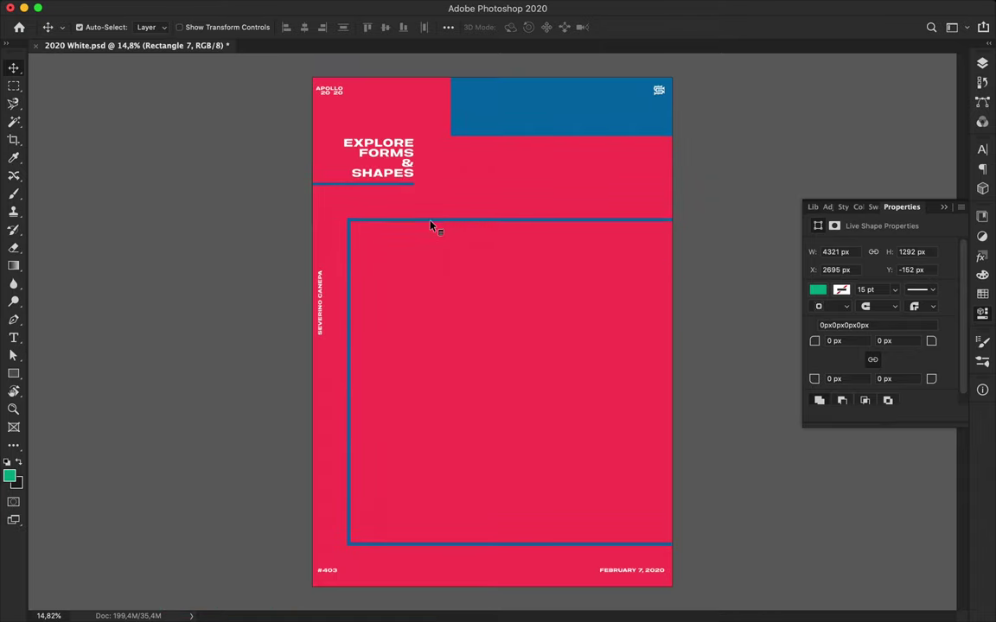
pyautogui.press('BackSpace')
# Draw a blue diagonal line mid-poster with the Pen tool
pyautogui.press('p')
pyautogui.click(437, 332)
pyautogui.keyDown('ctrl'); pyautogui.click(474, 309); pyautogui.keyUp('ctrl')
pyautogui.keyDown('ctrl'); pyautogui.click(543, 420); pyautogui.keyUp('ctrl')
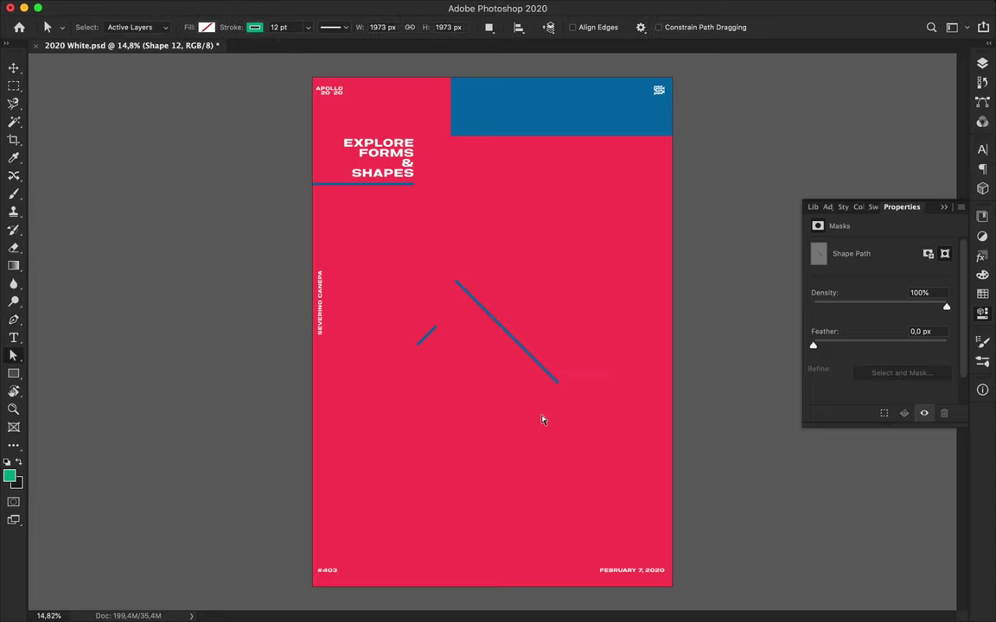
# Draw a circle over the diagonals and cut it into a 22 pt open arc
pyautogui.rightClick(15, 373)
pyautogui.click(52, 361)
pyautogui.moveTo(451, 318); pyautogui.dragTo(598, 464)
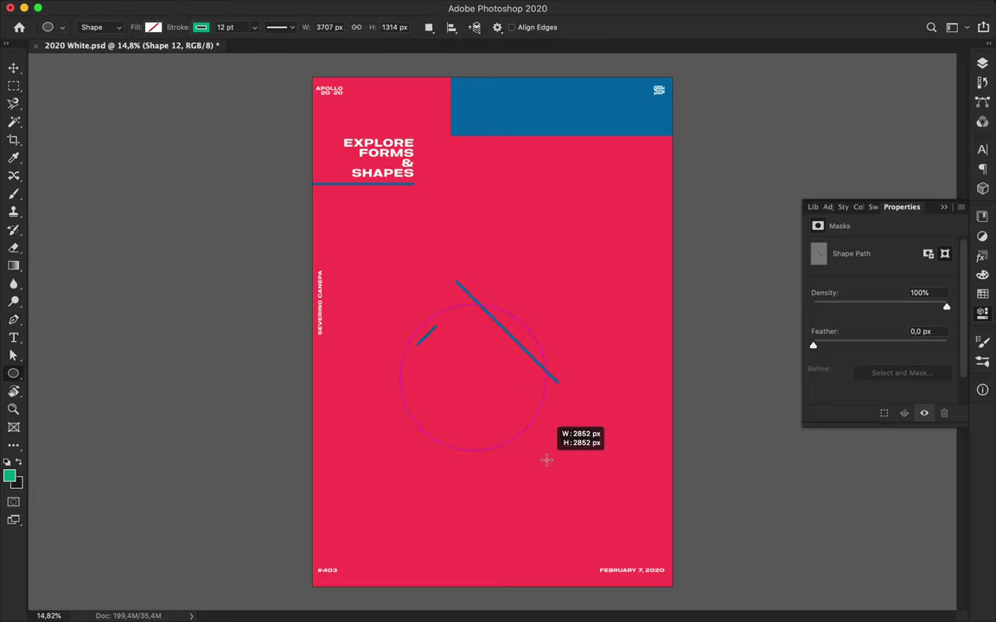
pyautogui.press('a')
pyautogui.click(478, 447)
pyautogui.press('Delete')
pyautogui.write('22')
pyautogui.press('Return')
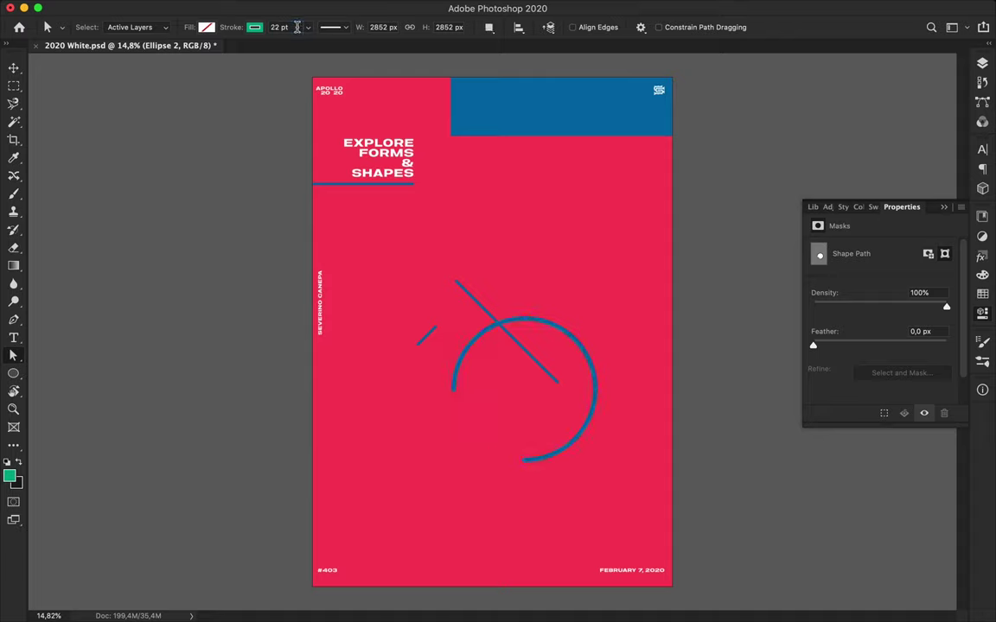
# Add a vertical Pen line above the arc with a 42 pt stroke
pyautogui.press('v')
pyautogui.press('p')
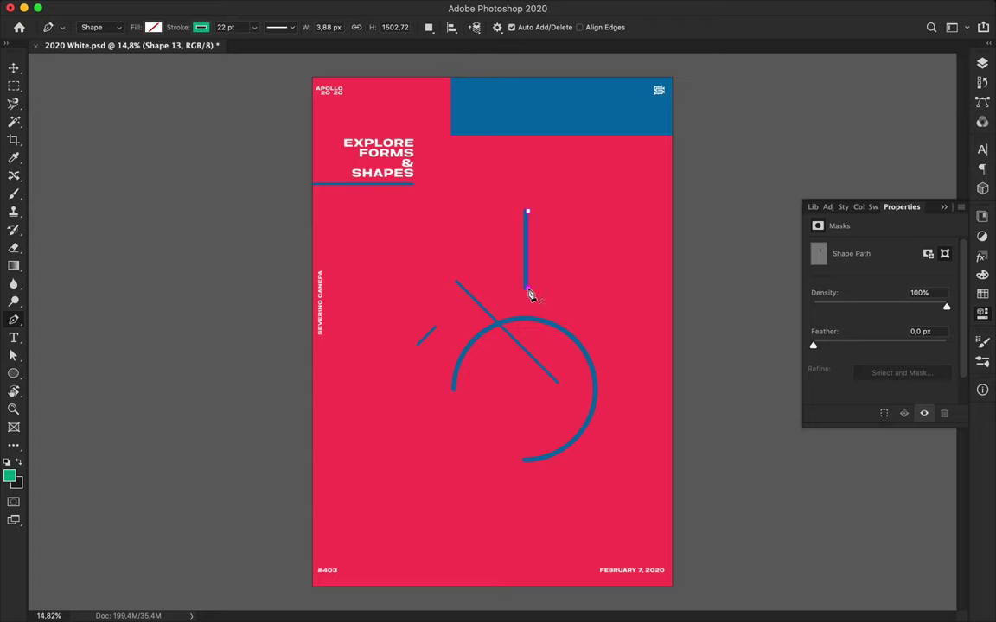
pyautogui.press('a')
pyautogui.click(307, 26)
pyautogui.write('42')
pyautogui.press('Return')
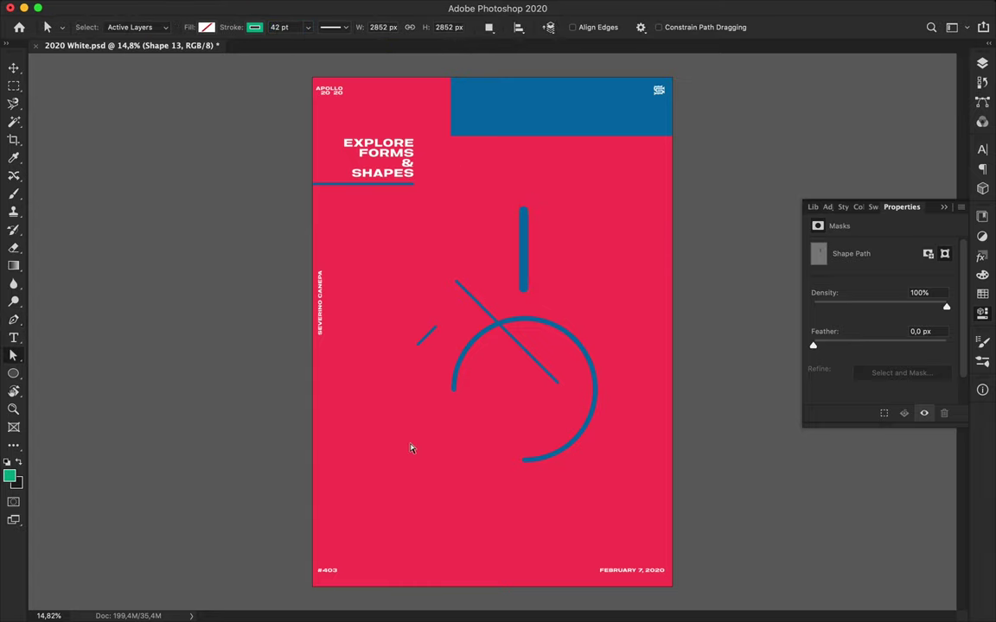
# Draw a diagonal dash near the bottom left with a 62 pt stroke
pyautogui.press('p')
pyautogui.click(452, 458)
pyautogui.press('a')
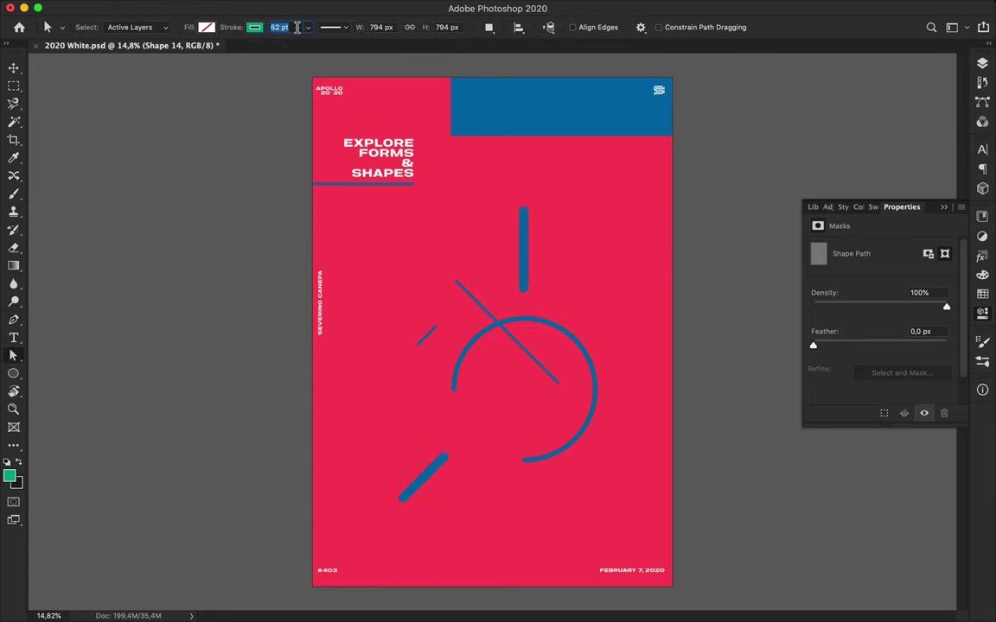
pyautogui.press('Return')
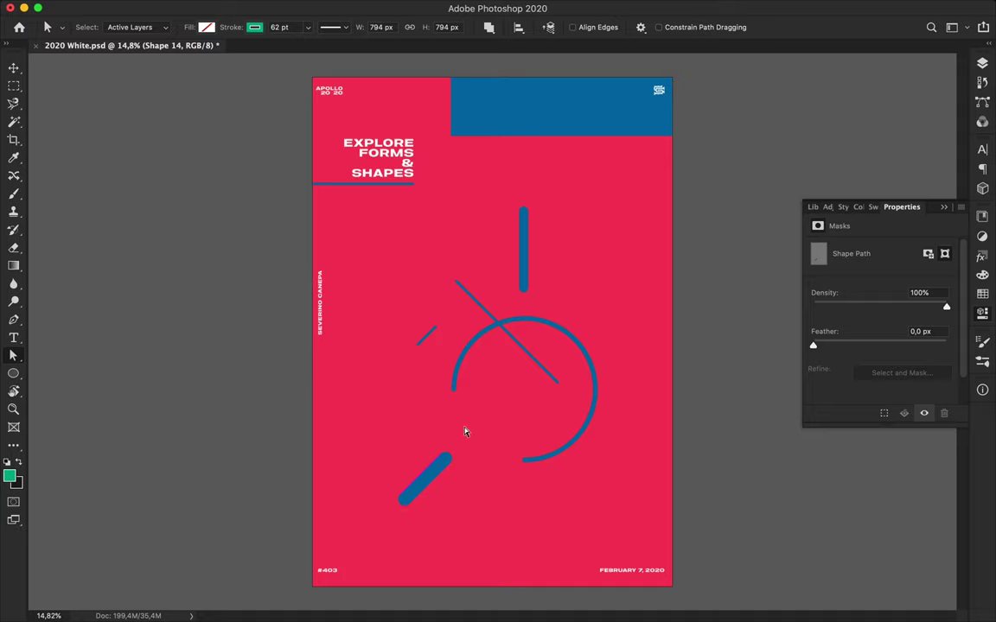
# Duplicate the blue arc, rotate the copy and move it onto the poster's left edge
pyautogui.press('v')
pyautogui.moveTo(580, 442); pyautogui.dragTo(441, 442)
pyautogui.hotkey('ctrl', 't')
pyautogui.moveTo(310, 470)
pyautogui.mouseDown()
pyautogui.moveTo(478, 332)
pyautogui.moveTo(501, 454)
pyautogui.mouseUp()
pyautogui.press('Return')
pyautogui.moveTo(328, 444); pyautogui.dragTo(251, 512)
# Thicken the arc copy's stroke to 122 pt and enlarge it about 157% into the lower-left corner
pyautogui.press('a')
pyautogui.moveTo(279, 26); pyautogui.dragTo(320, 27)
pyautogui.press('v')
pyautogui.moveTo(359, 416); pyautogui.dragTo(396, 424)
pyautogui.moveTo(268, 535); pyautogui.dragTo(182, 619)
pyautogui.moveTo(380, 476); pyautogui.dragTo(412, 504)
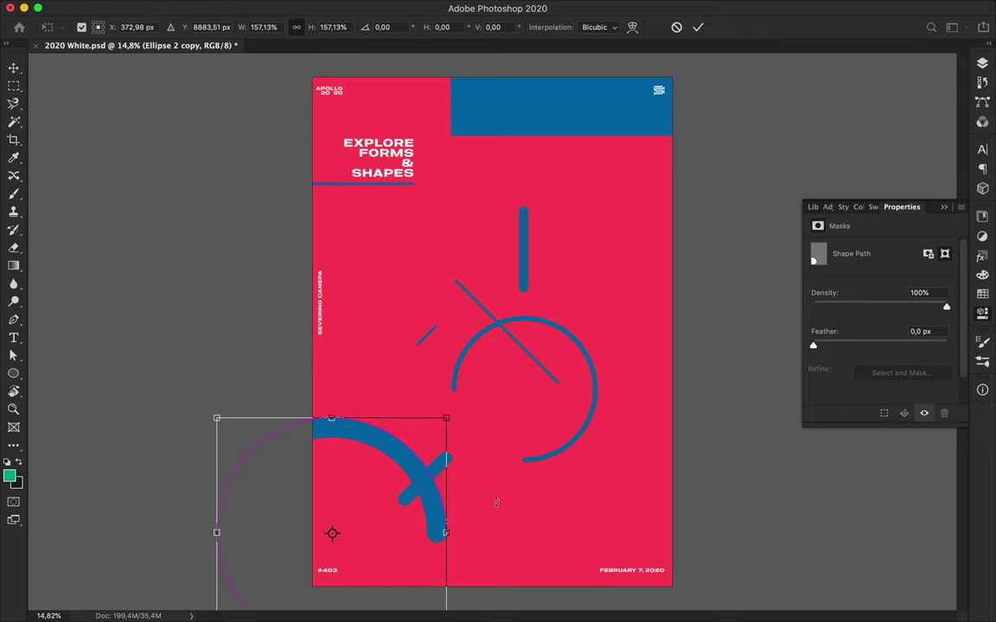
pyautogui.press('Return')
# Thin the vertical blue stroke to 15 pt
pyautogui.press('super+minus')
pyautogui.press('a')
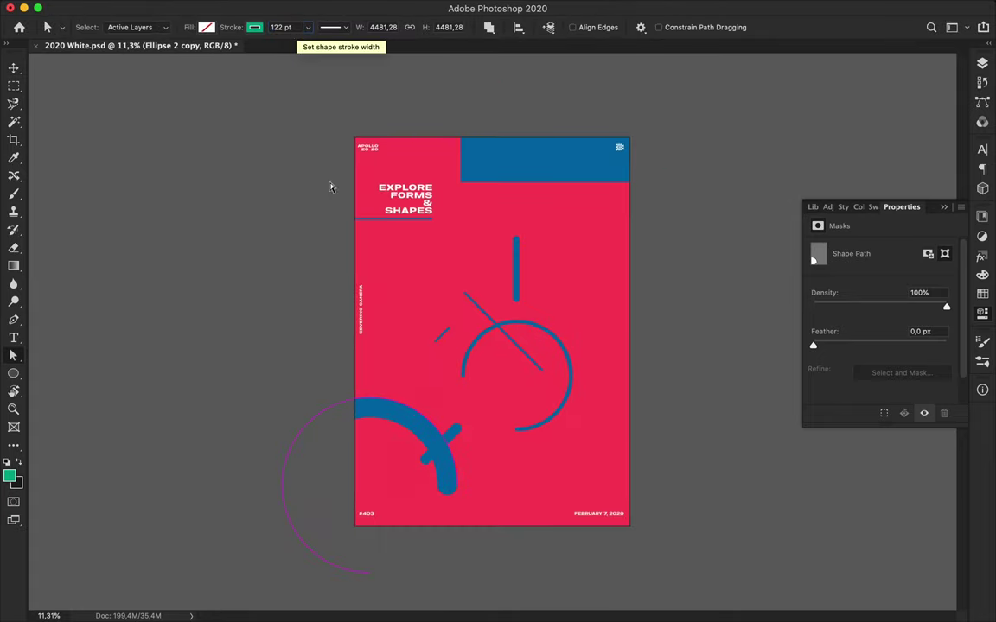
pyautogui.press('v')
pyautogui.click(423, 459)
pyautogui.press('a')
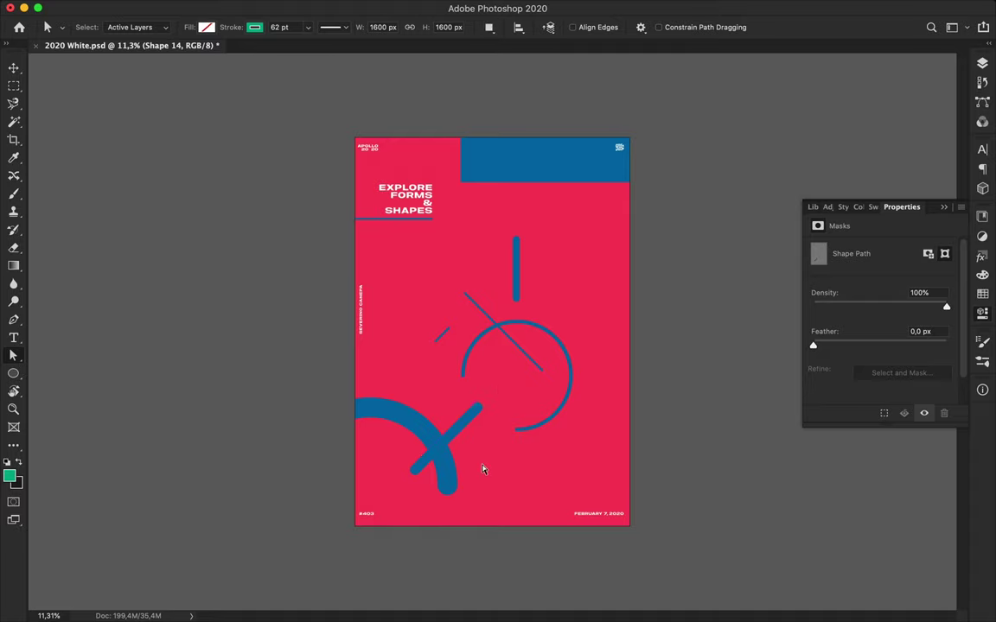
pyautogui.press('v')
pyautogui.click(518, 275)
pyautogui.press('a')
pyautogui.click(296, 28)
pyautogui.press('v')
pyautogui.scroll(2, 514, 380)
pyautogui.scroll(2, 504, 416)
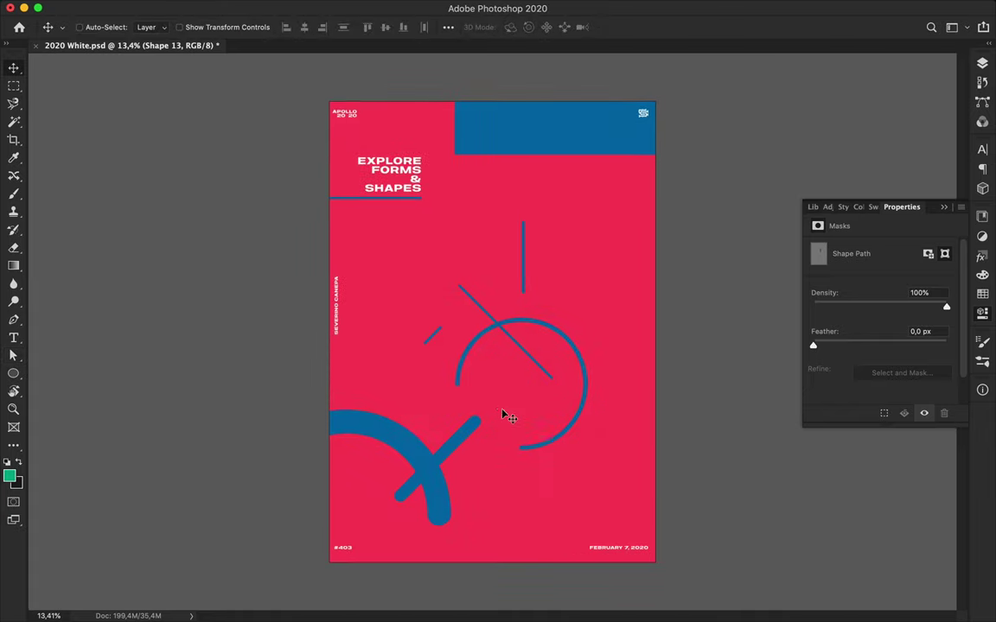
# Draw a 3 pt horizontal blue line crossing the vertical one
pyautogui.press('p')
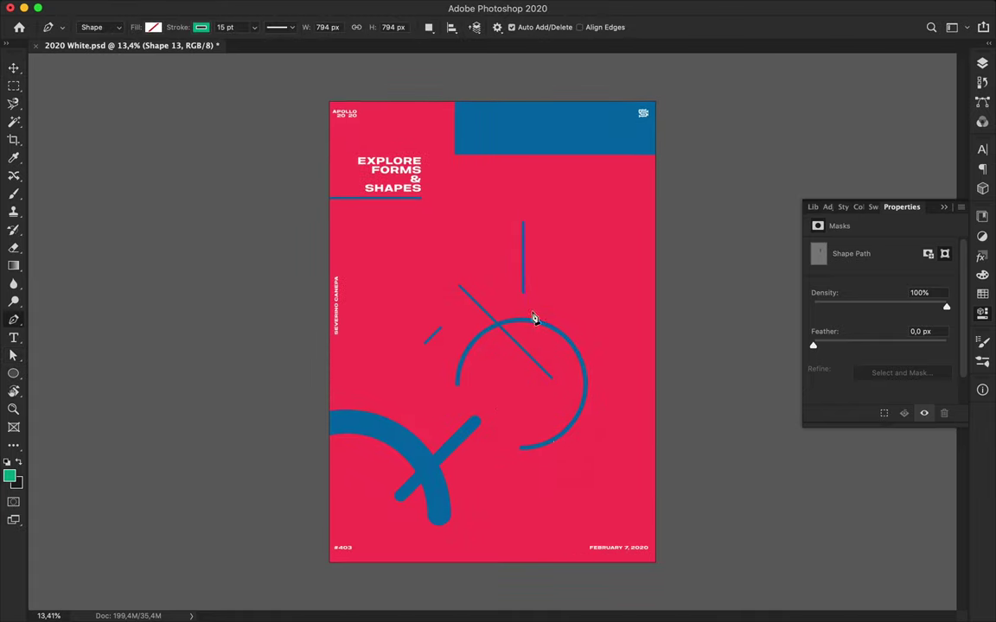
pyautogui.press('a')
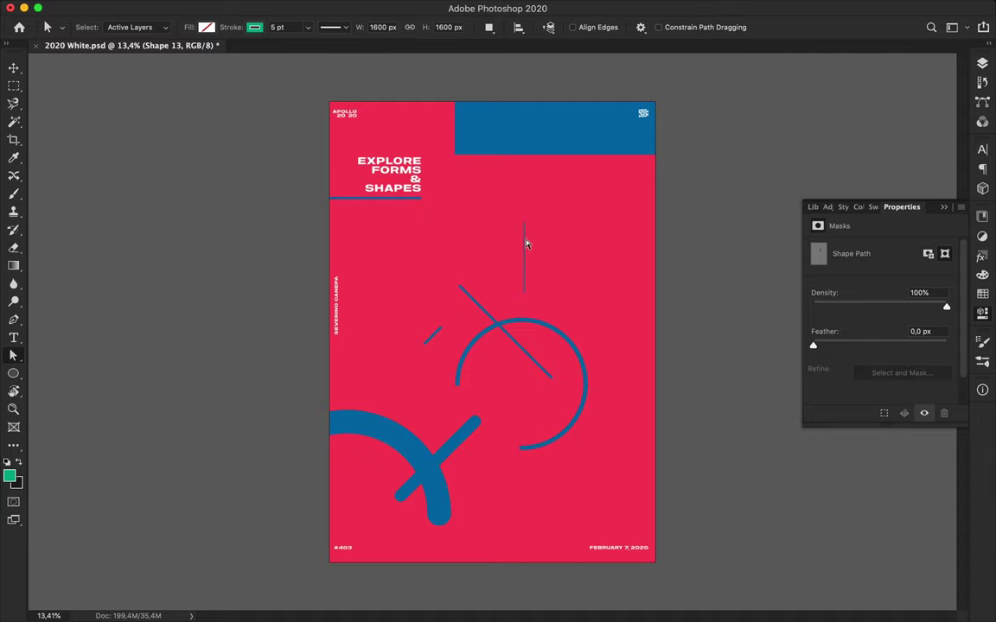
pyautogui.press('p')
pyautogui.click(517, 239)
pyautogui.press('a')
pyautogui.press('Return')
# Enlarge the bottom-left blue arc about 137% and shift it slightly up
pyautogui.press('v')
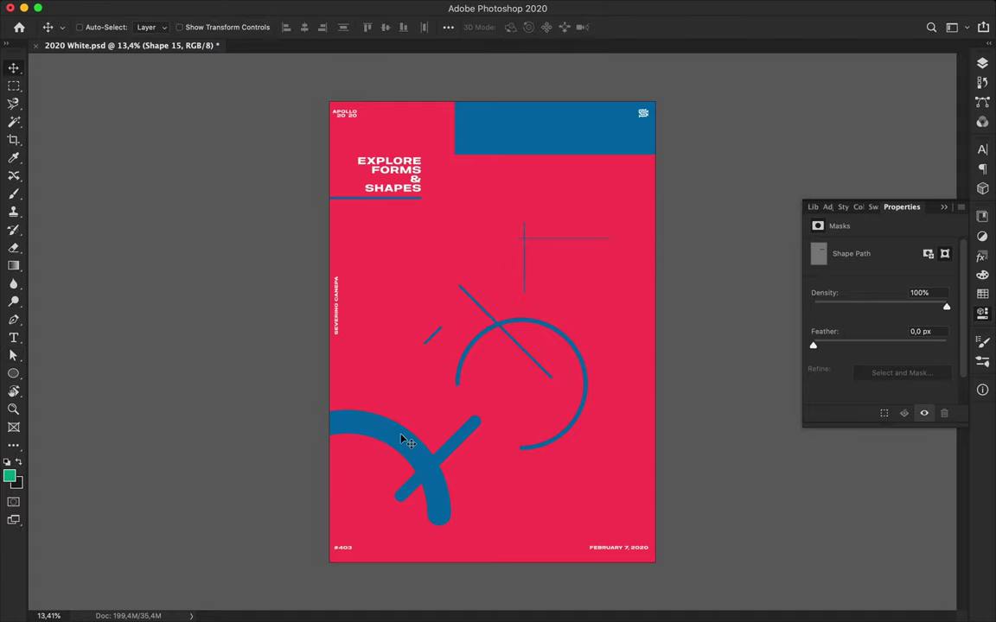
pyautogui.click(404, 453)
pyautogui.hotkey('ctrl', 't')
pyautogui.hotkey('ctrl', '-')
pyautogui.press('Return')
pyautogui.press('a')
pyautogui.hotkey('ctrl', 't')
pyautogui.moveTo(295, 556)
pyautogui.mouseDown()
pyautogui.moveTo(275, 504)
pyautogui.moveTo(233, 518)
pyautogui.mouseUp()
pyautogui.moveTo(349, 455); pyautogui.dragTo(356, 428)
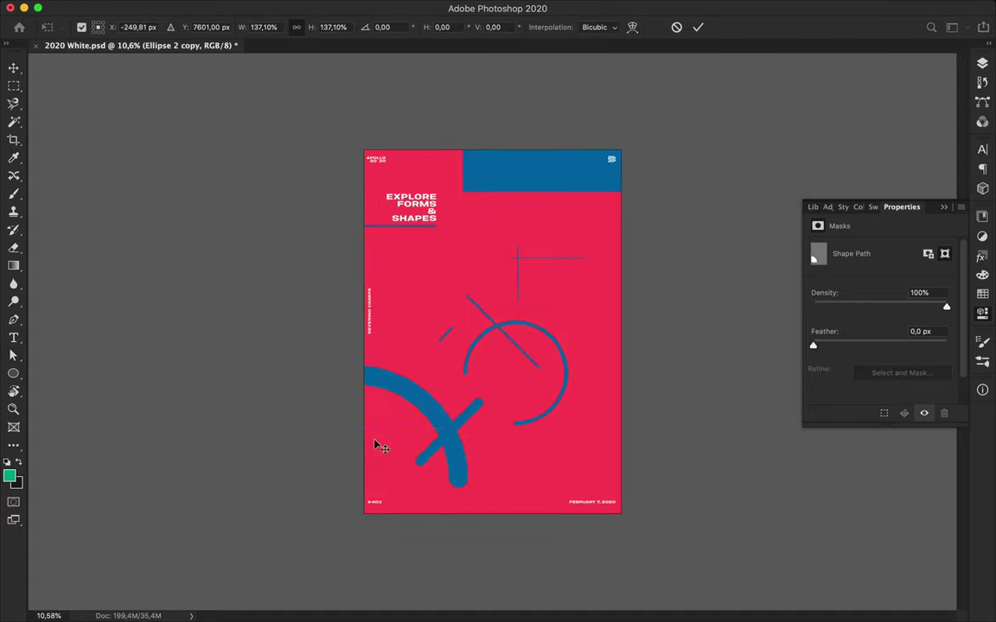
pyautogui.press('Return')
# Move the crossing lines down about 150 px, then fit the whole poster on screen
pyautogui.keyDown('ctrl'); pyautogui.click(521, 258); pyautogui.keyUp('ctrl')
pyautogui.scroll(3, 526, 258)
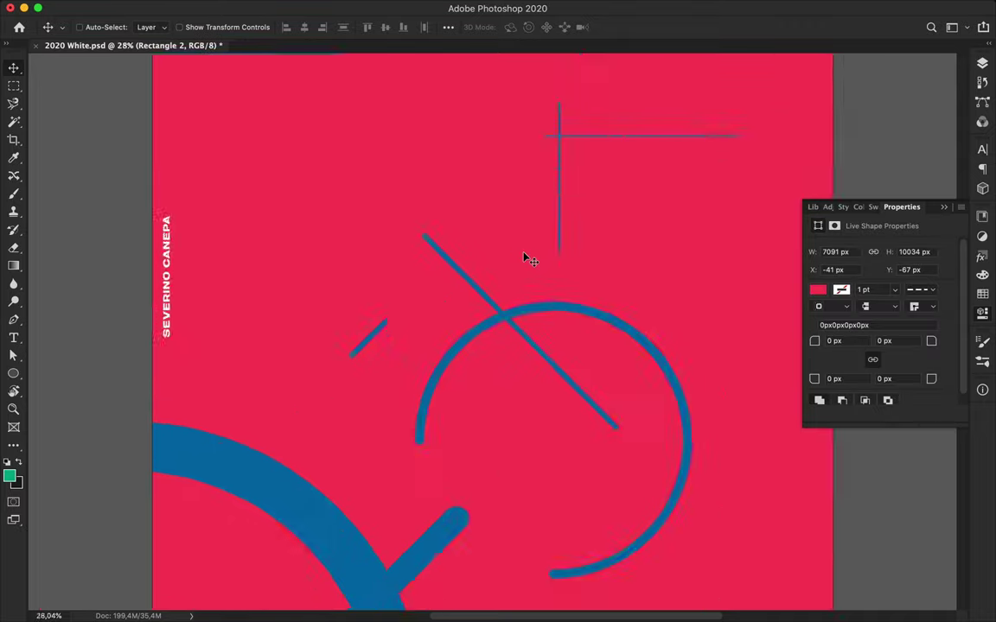
pyautogui.scroll(2, 525, 252)
pyautogui.keyDown('ctrl'); pyautogui.click(556, 130); pyautogui.keyUp('ctrl')
pyautogui.moveTo(556, 129)
pyautogui.mouseDown()
pyautogui.moveTo(536, 143)
pyautogui.moveTo(573, 258)
pyautogui.mouseUp()
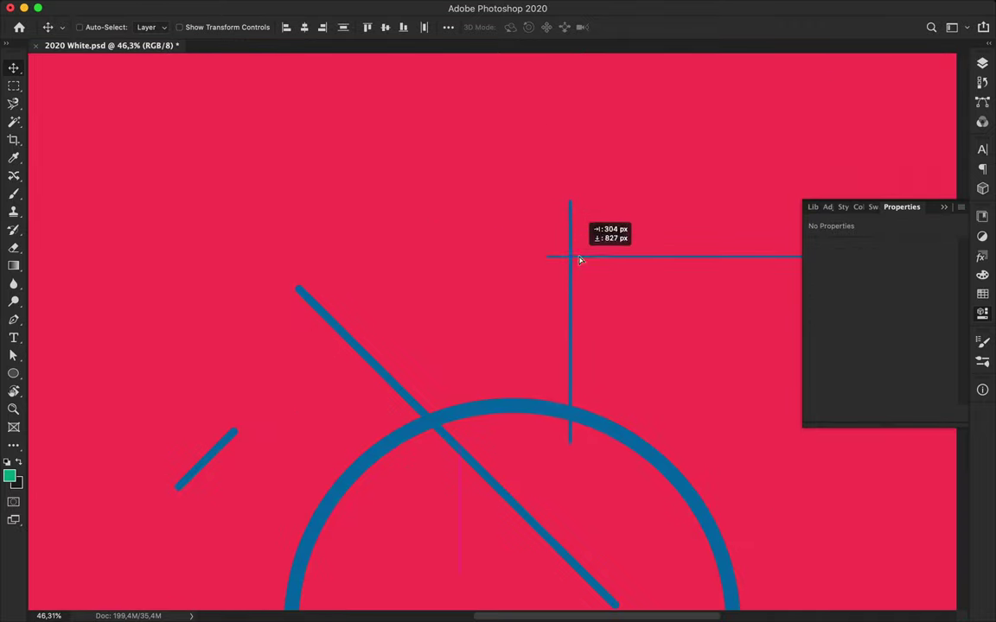
pyautogui.scroll(-2, 578, 271)
pyautogui.scroll(-2, 585, 263)
pyautogui.keyDown('ctrl'); pyautogui.click(570, 242); pyautogui.keyUp('ctrl')
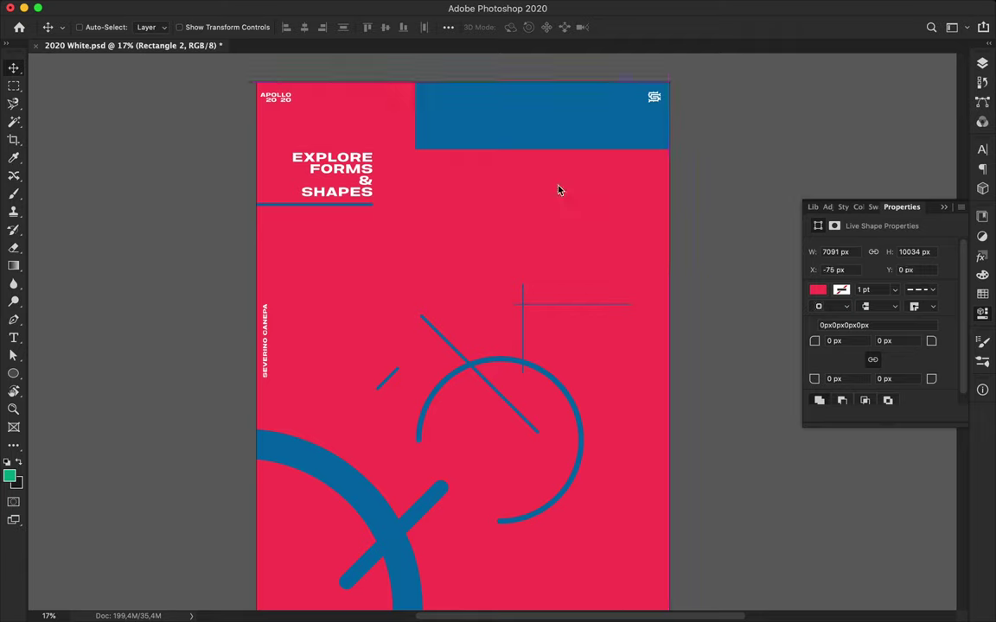
pyautogui.hotkey('ctrl', '0')
# Duplicate the thick blue arc, rotate the copy 180° and move it lower right
pyautogui.scroll(-1, 560, 192)
pyautogui.keyDown('ctrl'); pyautogui.click(396, 423); pyautogui.keyUp('ctrl')
pyautogui.moveTo(396, 423); pyautogui.dragTo(634, 389)
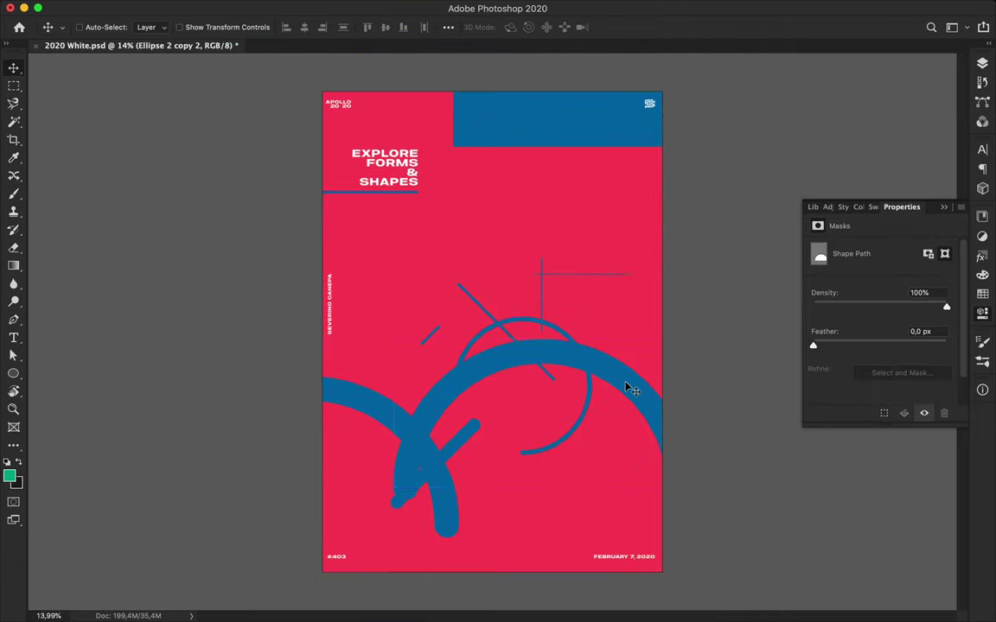
pyautogui.hotkey('ctrl', 't')
pyautogui.moveTo(449, 223); pyautogui.dragTo(269, 560)
pyautogui.press('Return')
pyautogui.press('v')
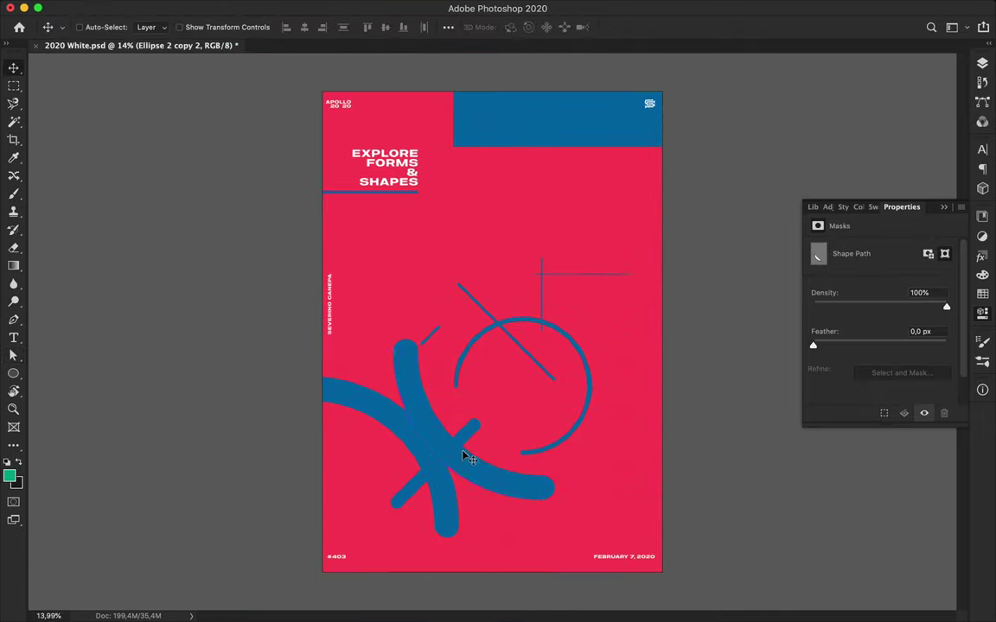
pyautogui.moveTo(467, 456); pyautogui.dragTo(606, 583)
pyautogui.hotkey('ctrl', 't')
# Give the arc copy a 288 pt white stroke and shift it down-left
pyautogui.press('Return')
pyautogui.press('a')
pyautogui.click(281, 27)
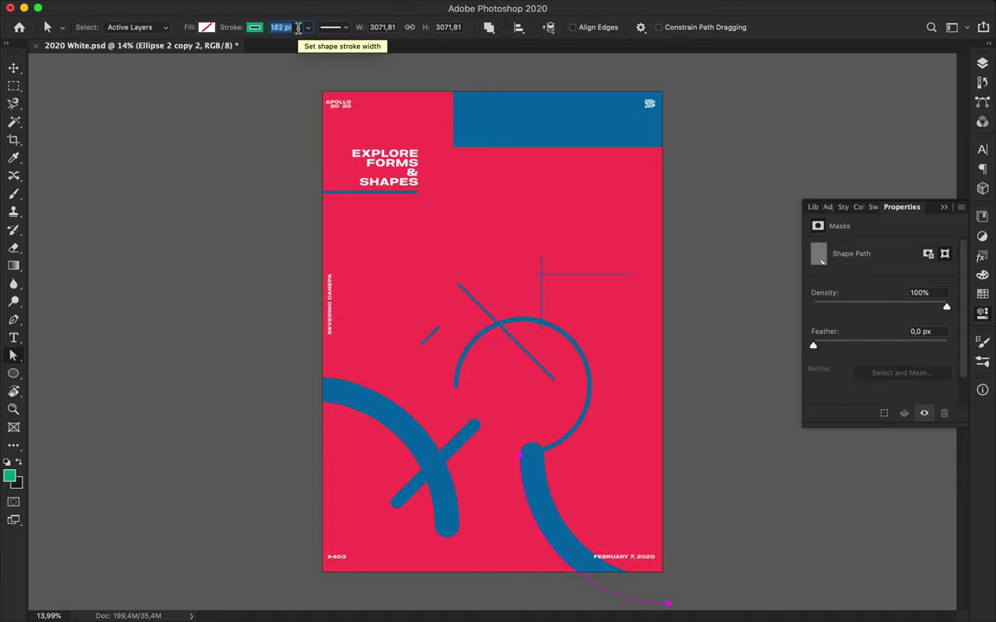
pyautogui.write('288')
pyautogui.press('Return')
pyautogui.click(254, 27)
pyautogui.click(192, 101)
pyautogui.press('Return')
pyautogui.press('v')
pyautogui.moveTo(526, 444); pyautogui.dragTo(486, 468)
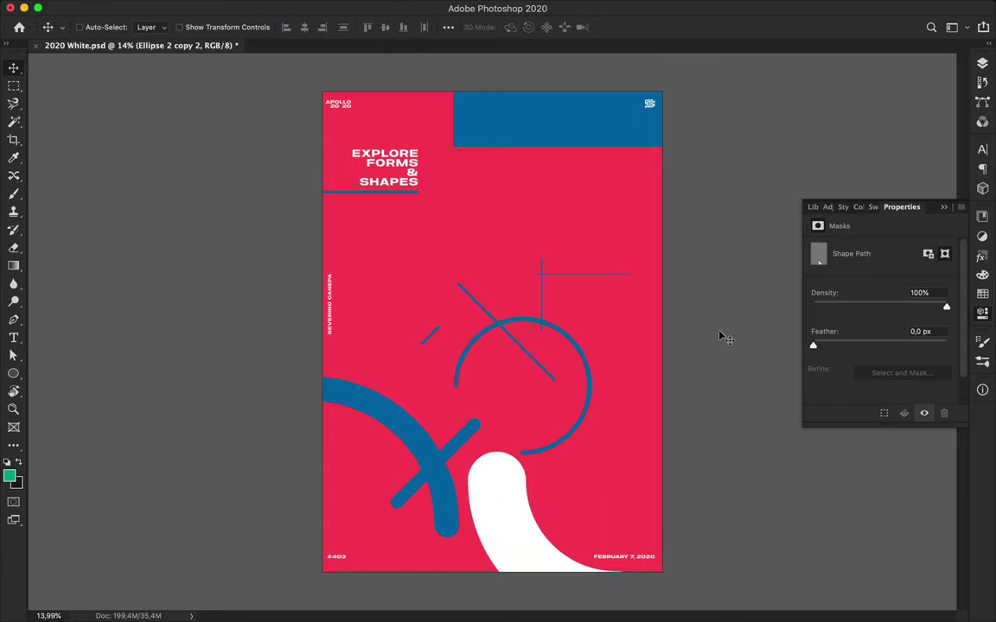
# Move the white arc's layer below Shape 10 and enlarge it about 188%, then 120%
pyautogui.press('F7')
pyautogui.moveTo(856, 316); pyautogui.dragTo(856, 456)
pyautogui.hotkey('ctrl', 't')
pyautogui.moveTo(556, 540)
pyautogui.mouseDown()
pyautogui.moveTo(271, 338)
pyautogui.moveTo(504, 474)
pyautogui.moveTo(452, 434)
pyautogui.mouseUp()
pyautogui.press('Return')
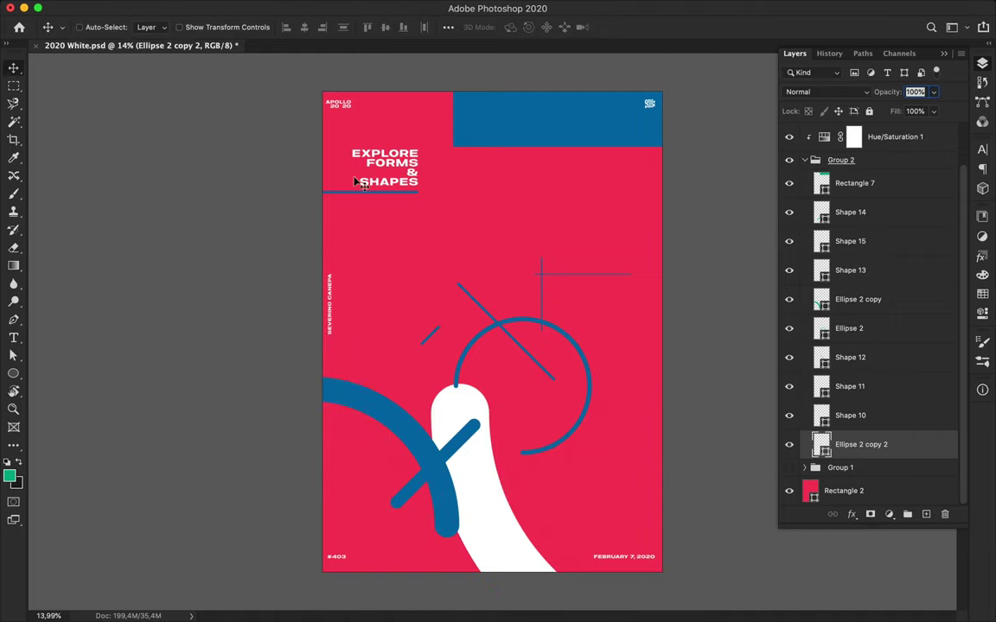
pyautogui.press('a')
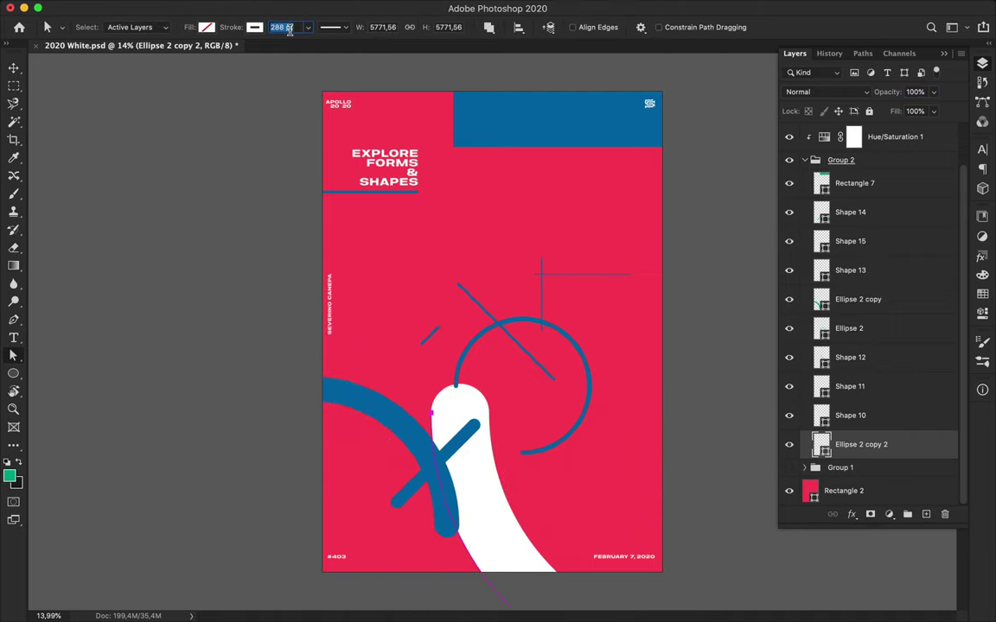
pyautogui.hotkey('ctrl', 't')
pyautogui.moveTo(689, 456)
pyautogui.mouseDown()
pyautogui.moveTo(757, 352)
pyautogui.moveTo(480, 539)
pyautogui.mouseUp()
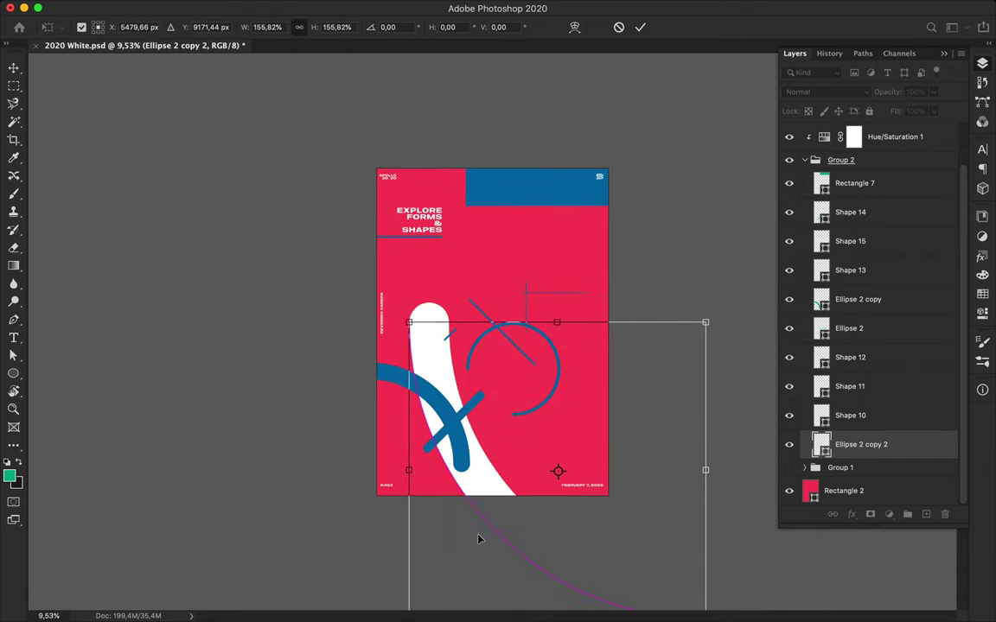
pyautogui.press('Return')
# Convert the white arc to a Smart Object, scale it across the poster, and duplicate the thin arc
pyautogui.rightClick(889, 445)
pyautogui.click(761, 187)
pyautogui.press('Escape')
pyautogui.rightClick(918, 447)
pyautogui.click(780, 208)
pyautogui.hotkey('ctrl', 't')
pyautogui.moveTo(909, 480)
pyautogui.mouseDown()
pyautogui.moveTo(425, 344)
pyautogui.moveTo(435, 338)
pyautogui.mouseUp()
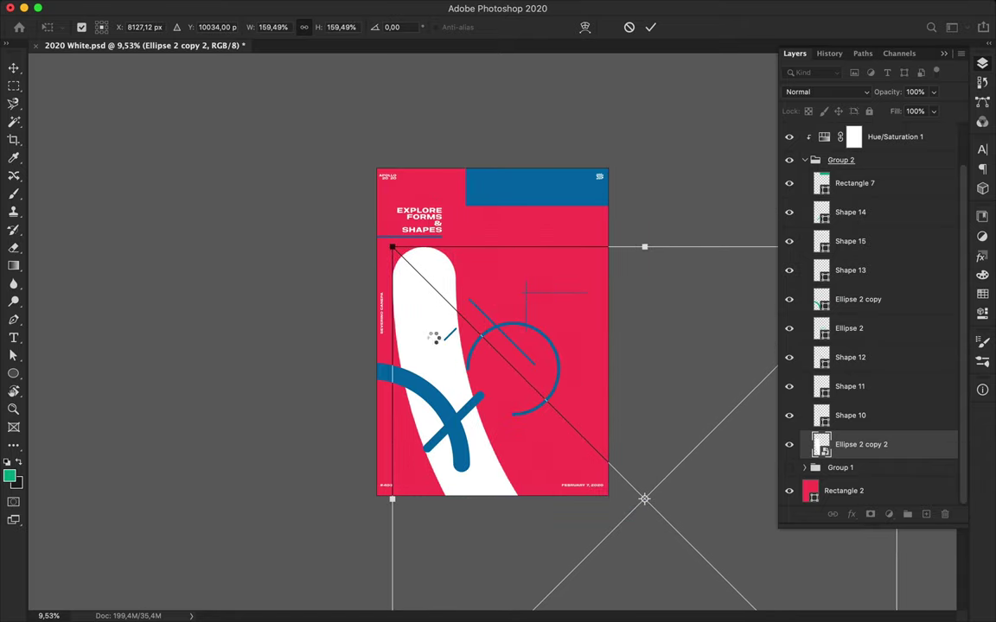
pyautogui.press('Return')
pyautogui.hotkey('ctrl', '0')
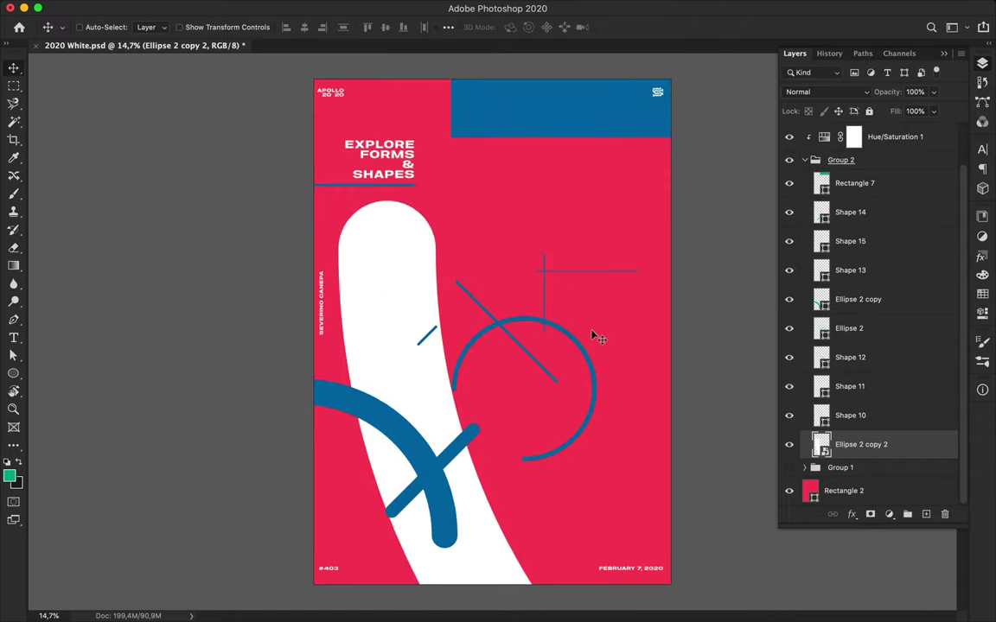
pyautogui.moveTo(588, 362); pyautogui.dragTo(664, 327)
# Make the arc copy a 132 pt white stroke at lower right, layered below Shape 10
pyautogui.press('a')
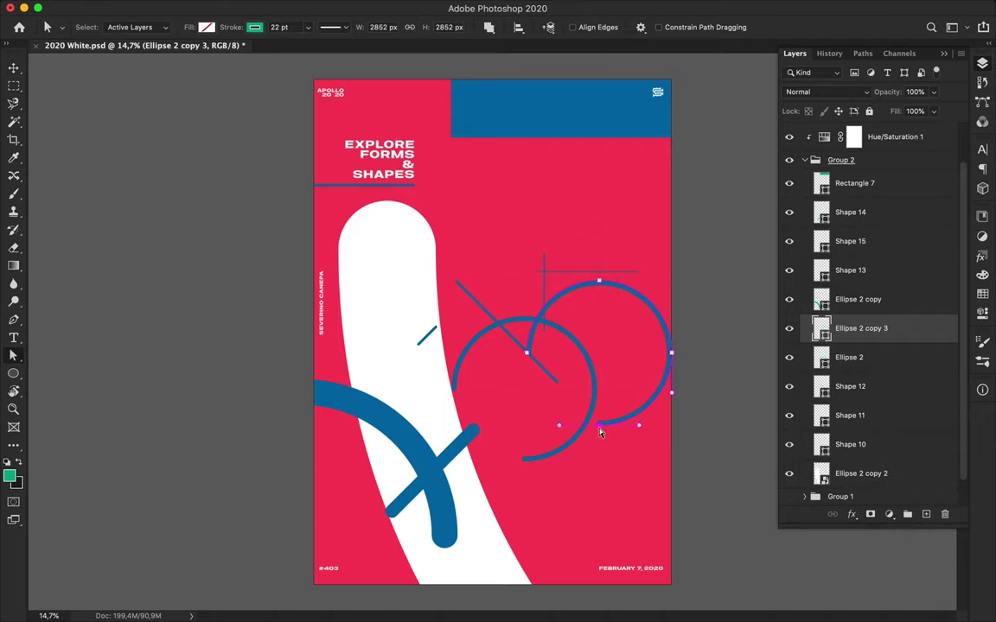
pyautogui.click(252, 27)
pyautogui.press('v')
pyautogui.moveTo(605, 277); pyautogui.dragTo(650, 424)
pyautogui.moveTo(865, 300)
pyautogui.mouseDown()
pyautogui.moveTo(878, 333)
pyautogui.moveTo(879, 430)
pyautogui.mouseUp()
pyautogui.write('a150')
pyautogui.press('Return')
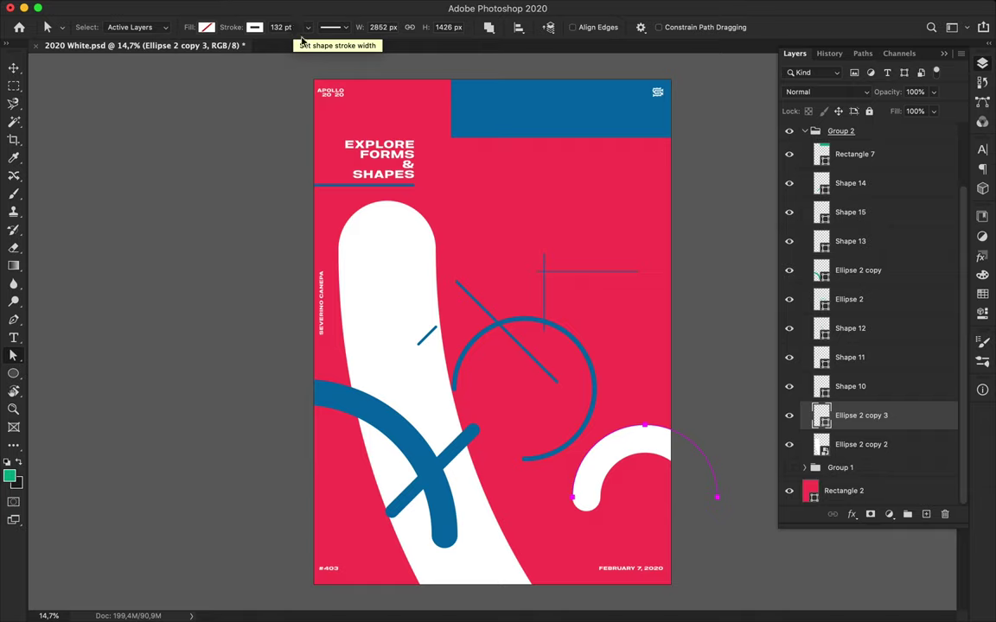
pyautogui.press('v')
pyautogui.moveTo(635, 444); pyautogui.dragTo(631, 443)
pyautogui.moveTo(474, 549)
pyautogui.mouseDown()
pyautogui.moveTo(485, 556)
pyautogui.moveTo(470, 573)
pyautogui.moveTo(477, 568)
pyautogui.mouseUp()
# Shift the short blue diagonal line right and move the top blue rectangle upward
pyautogui.click(850, 357)
pyautogui.moveTo(502, 346); pyautogui.dragTo(512, 346)
pyautogui.moveTo(566, 141); pyautogui.dragTo(580, 111)
pyautogui.hotkey('ctrl', "'")
pyautogui.press('m')
pyautogui.hotkey('ctrl', "'")
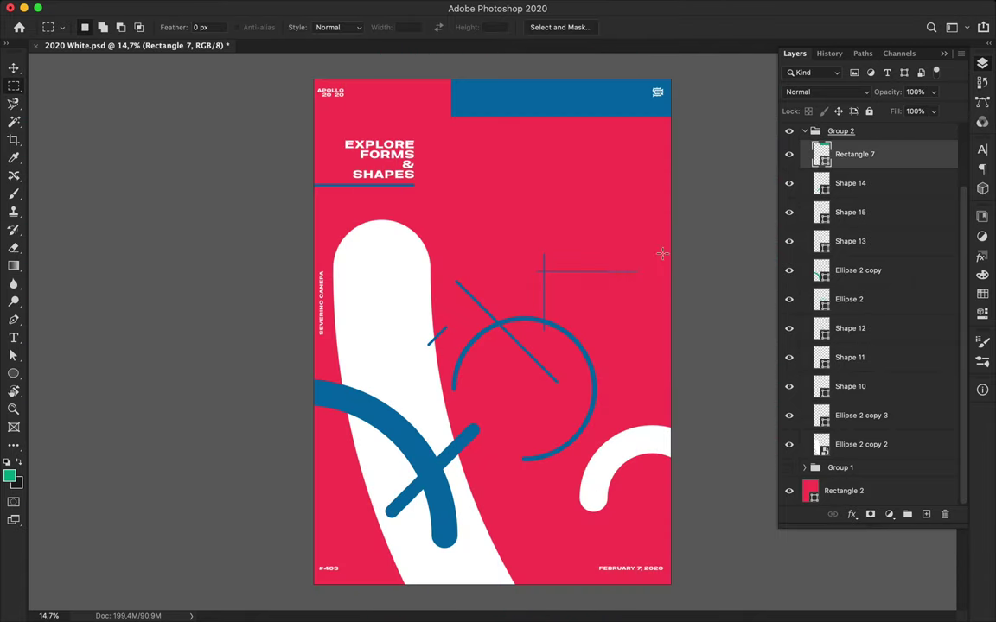
pyautogui.press('v')
pyautogui.hotkey('ctrl', "'")
# Move Rectangle 7 further up along the grid, then select the thin vertical blue line (Shape 13)
pyautogui.moveTo(603, 119); pyautogui.dragTo(600, 101)
pyautogui.hotkey('ctrl', "'")
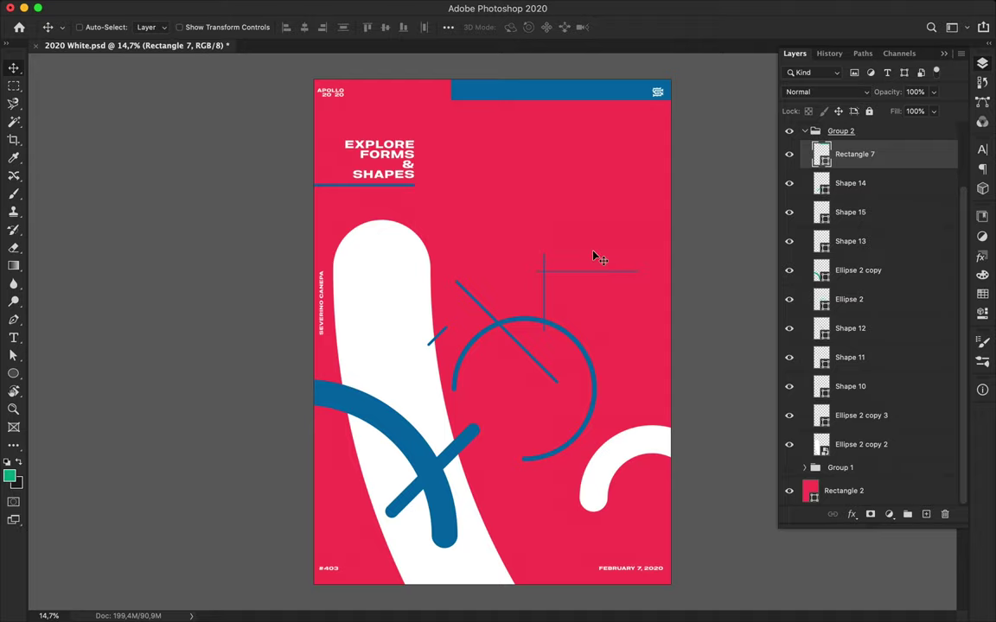
pyautogui.scroll(3, 605, 268)
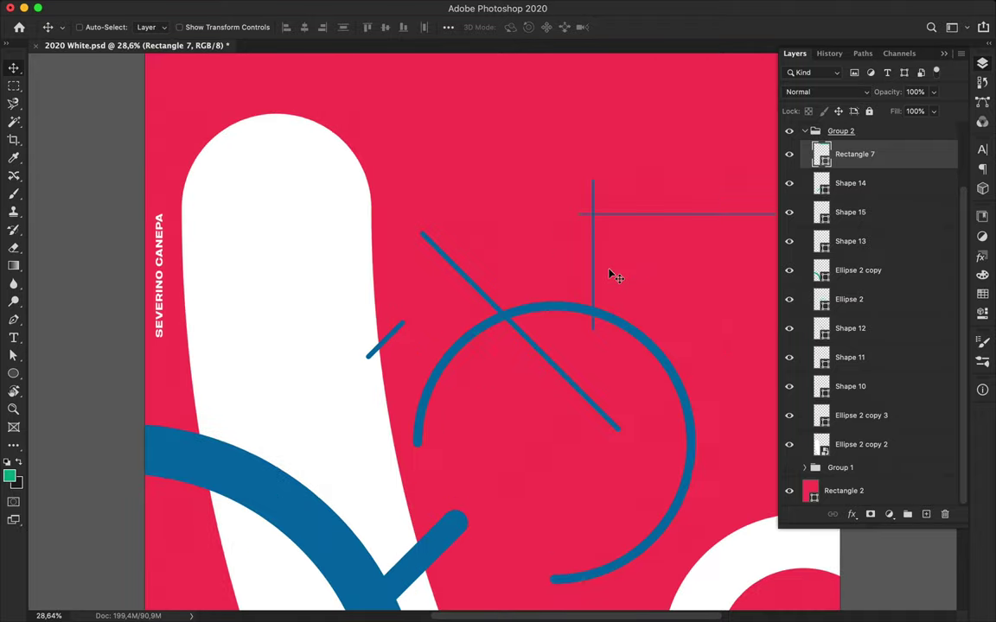
pyautogui.scroll(5, 596, 216)
pyautogui.press('a')
pyautogui.click(639, 207)
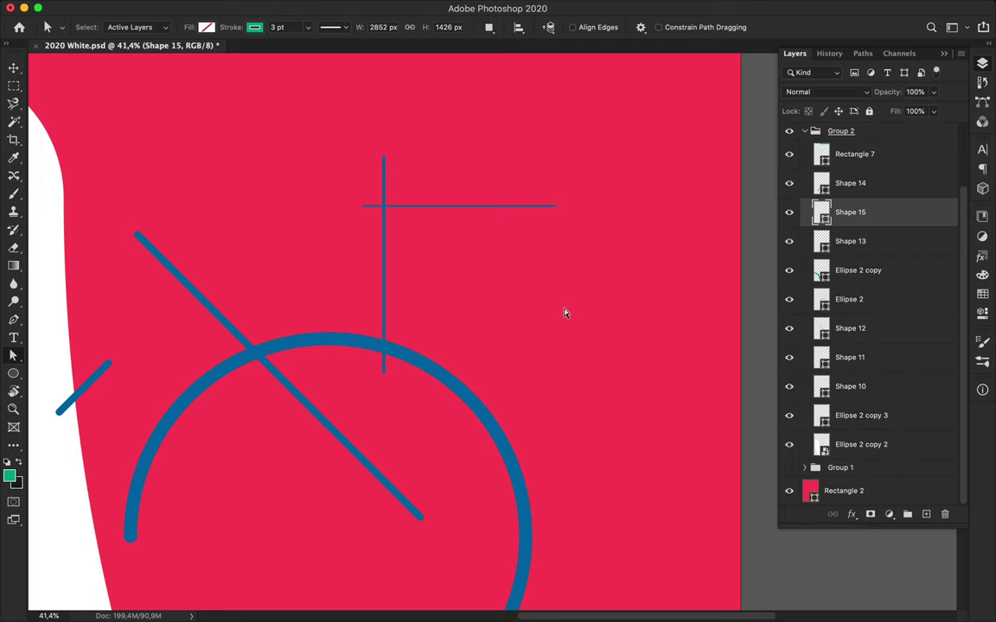
pyautogui.scroll(-3, 519, 311)
pyautogui.keyDown('ctrl'); pyautogui.click(416, 365); pyautogui.keyUp('ctrl')
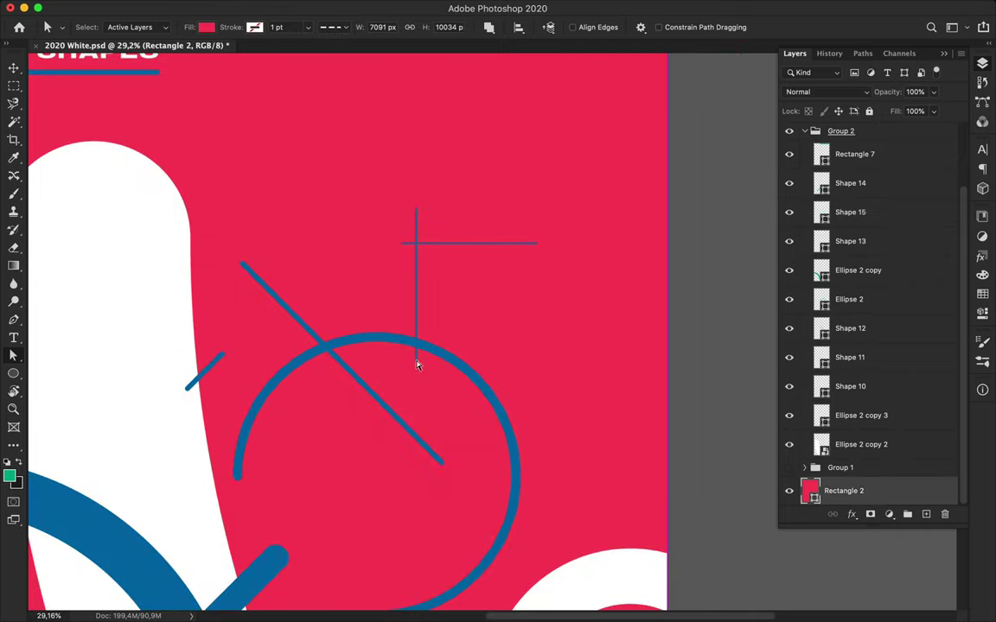
pyautogui.keyDown('ctrl'); pyautogui.click(416, 363); pyautogui.keyUp('ctrl')
# Add a new layer inside Group 2 and paint a 5000 px soft blue glow along the bottom
pyautogui.scroll(-5, 450, 346)
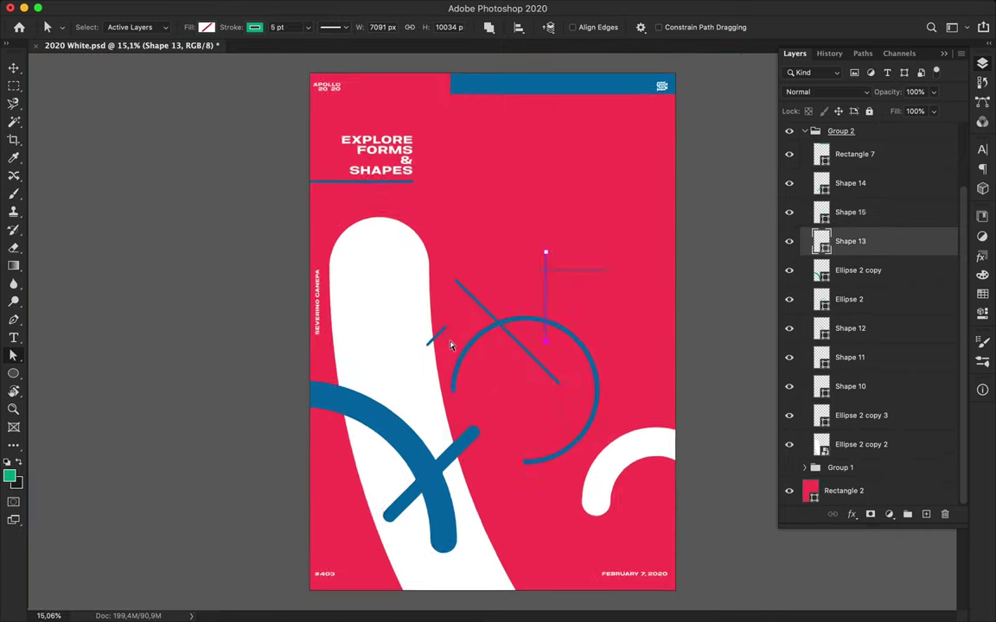
pyautogui.scroll(-1, 450, 346)
pyautogui.press('v')
pyautogui.click(13, 193)
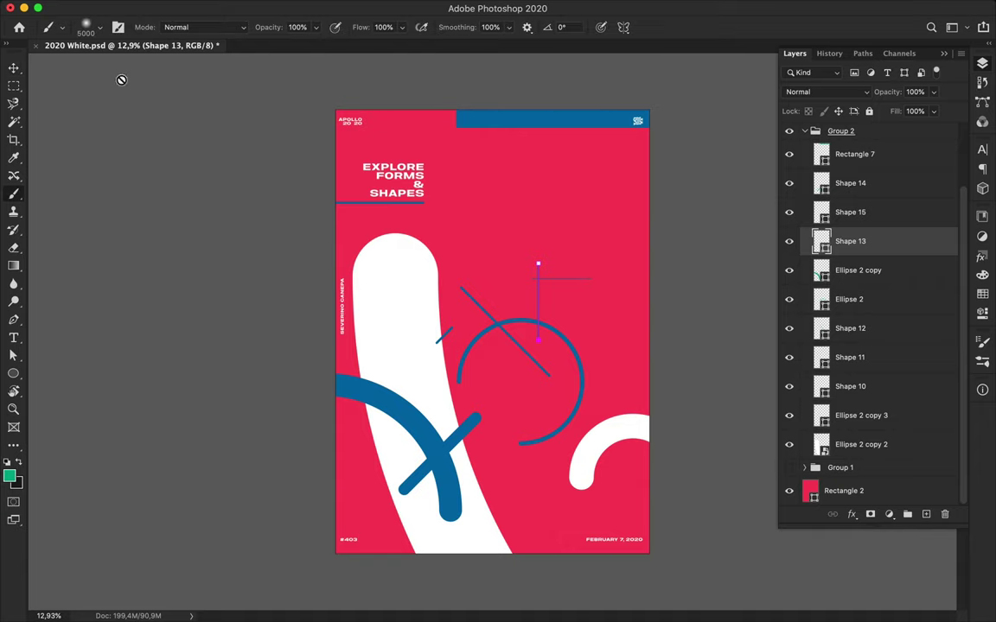
pyautogui.hotkey('ctrl', 'shift', 'alt', 'n')
pyautogui.hotkey('ctrl', '-')
pyautogui.hotkey('ctrl', '-')
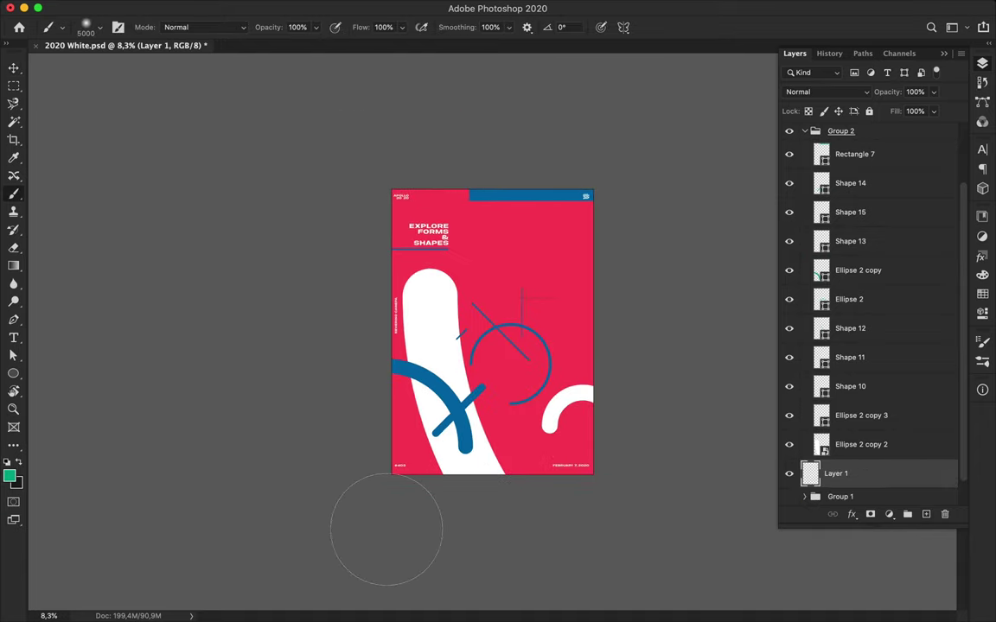
pyautogui.moveTo(838, 474); pyautogui.dragTo(887, 458)
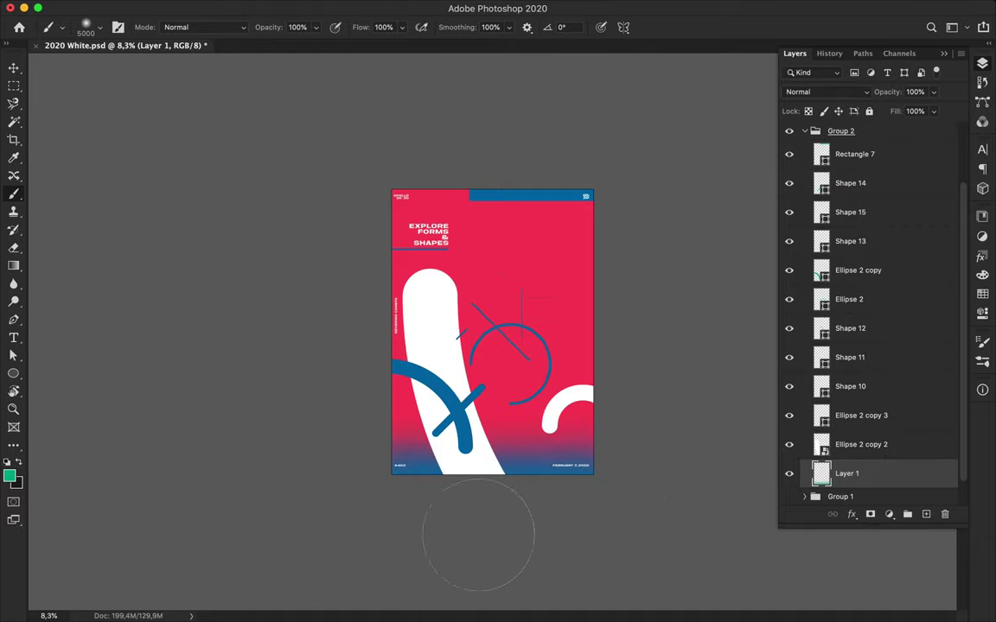
pyautogui.click(473, 323)
pyautogui.hotkey('ctrl', '+')
pyautogui.hotkey('ctrl', '+')
# Create Layer 2, review the brush settings, and select the gradient on Layer 1
pyautogui.hotkey('ctrl', 'z')
pyautogui.hotkey('ctrl', 'shift', 'alt', 'n')
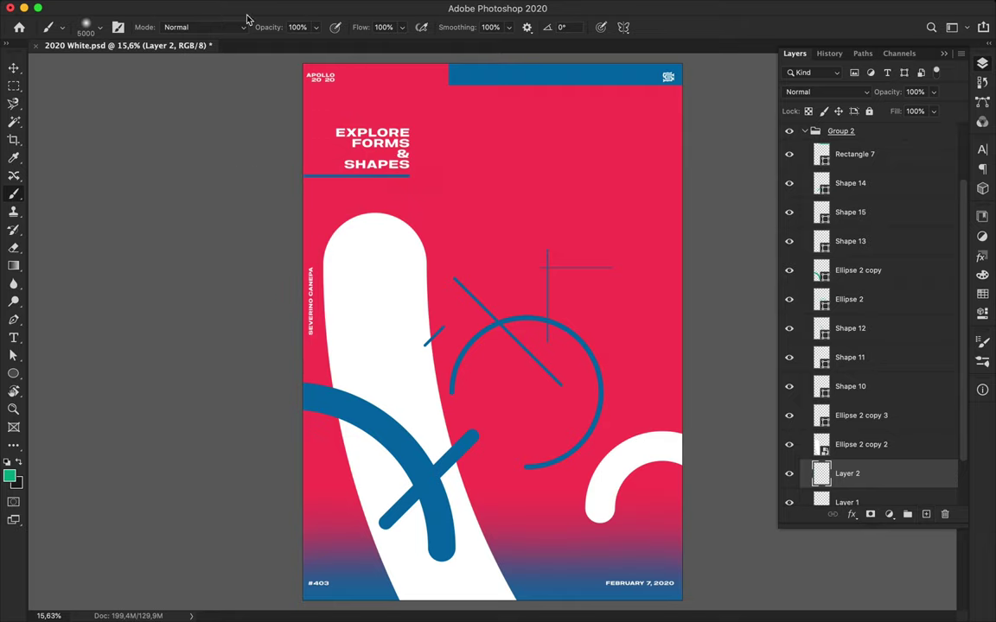
pyautogui.click(88, 26)
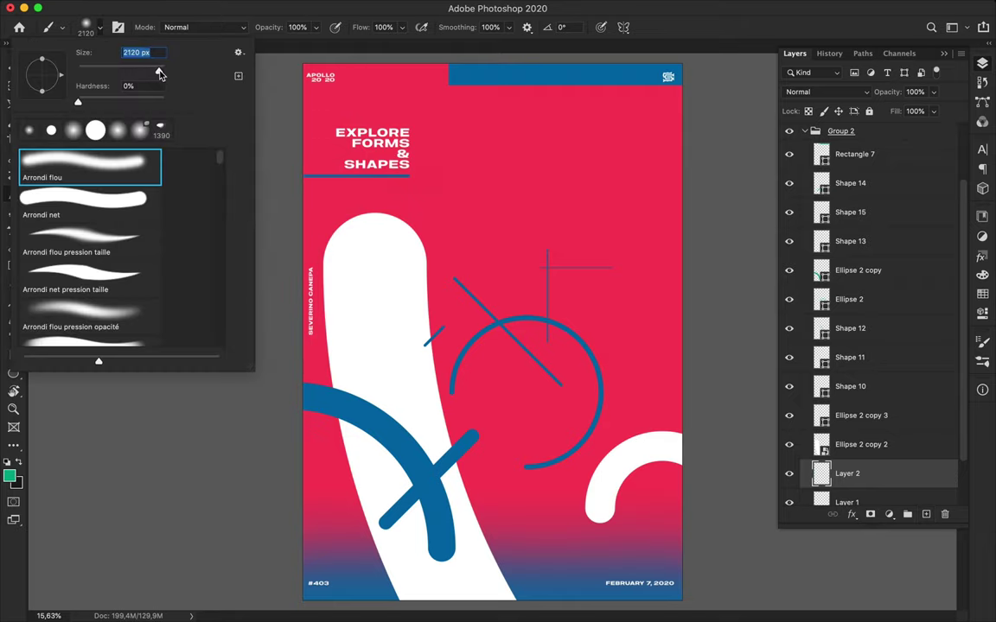
pyautogui.press('Escape')
pyautogui.press('v')
pyautogui.hotkey('ctrl', '0')
pyautogui.keyDown('ctrl'); pyautogui.click(600, 548); pyautogui.keyUp('ctrl')
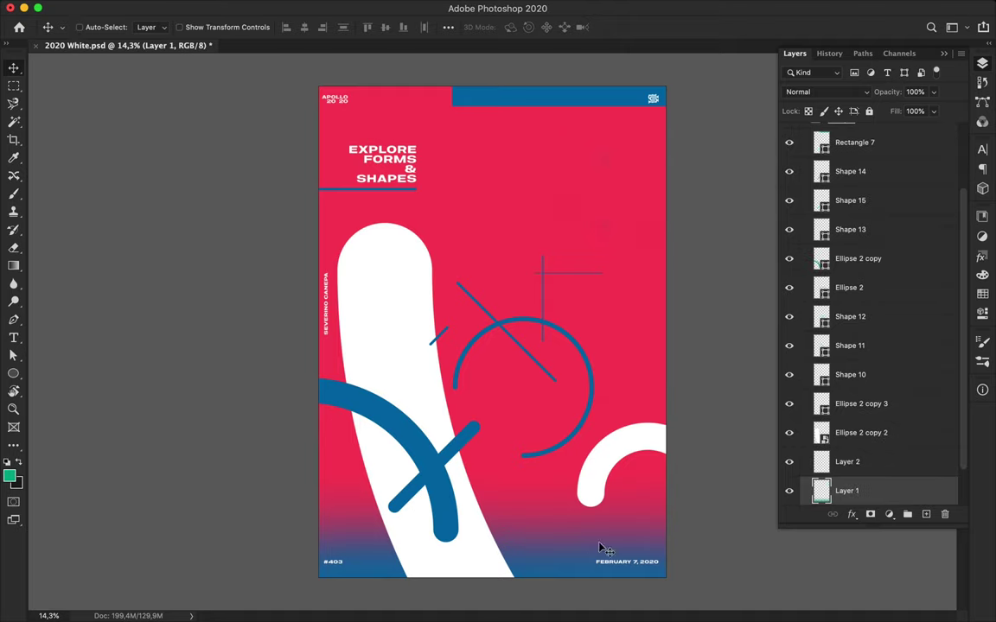
# Duplicate the blue gradient layer and apply Add Noise grain to the copy
pyautogui.moveTo(882, 484); pyautogui.dragTo(888, 443)
pyautogui.click(323, 7)
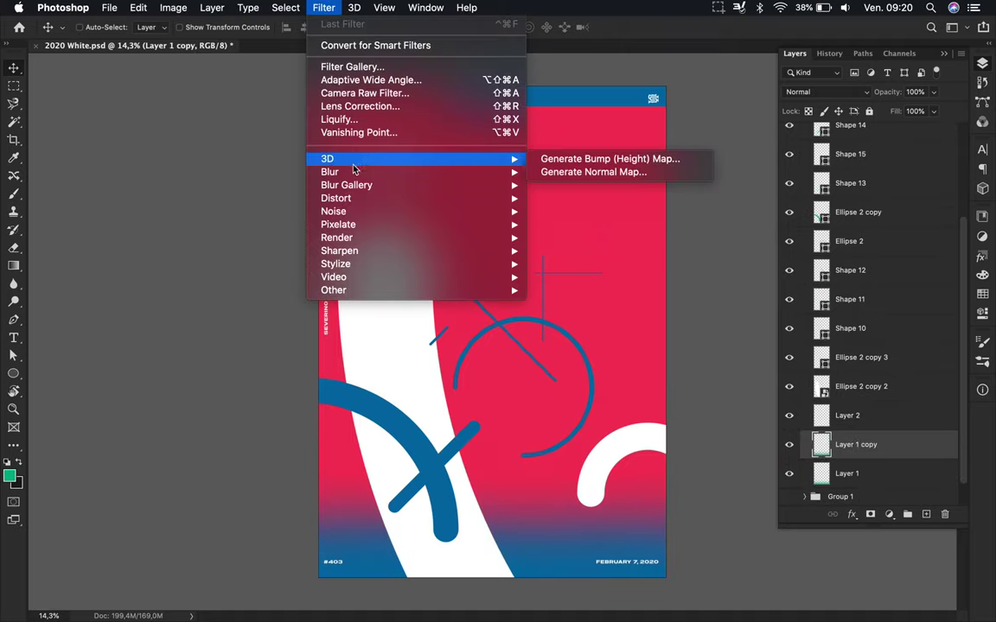
pyautogui.click(571, 212)
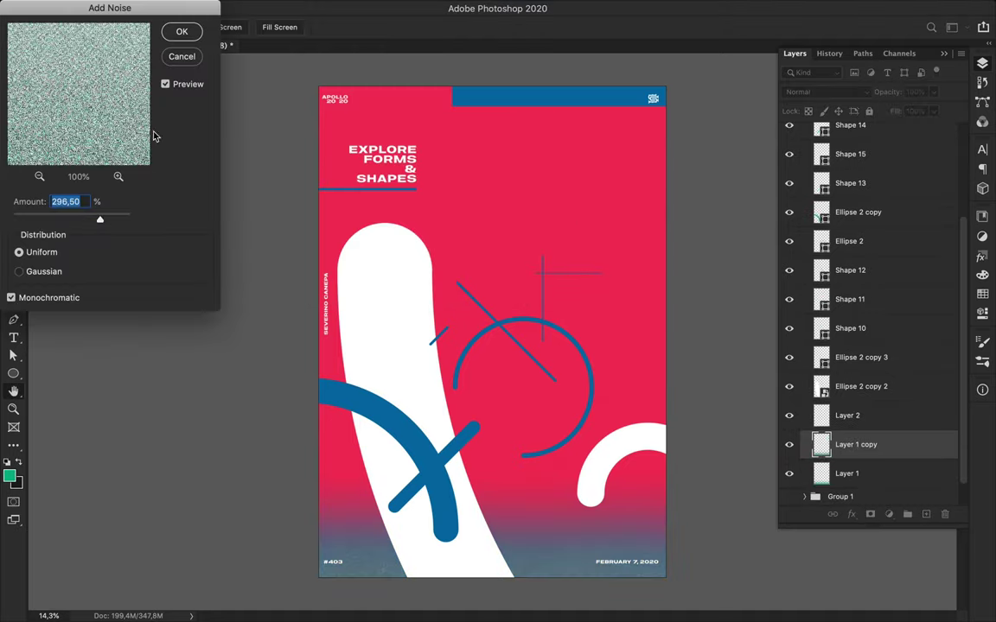
pyautogui.click(161, 35)
pyautogui.scroll(5, 512, 390)
pyautogui.hscroll(3, 512, 390)
# Blend the noise layer in Overlay mode and lower its fill
pyautogui.click(863, 95)
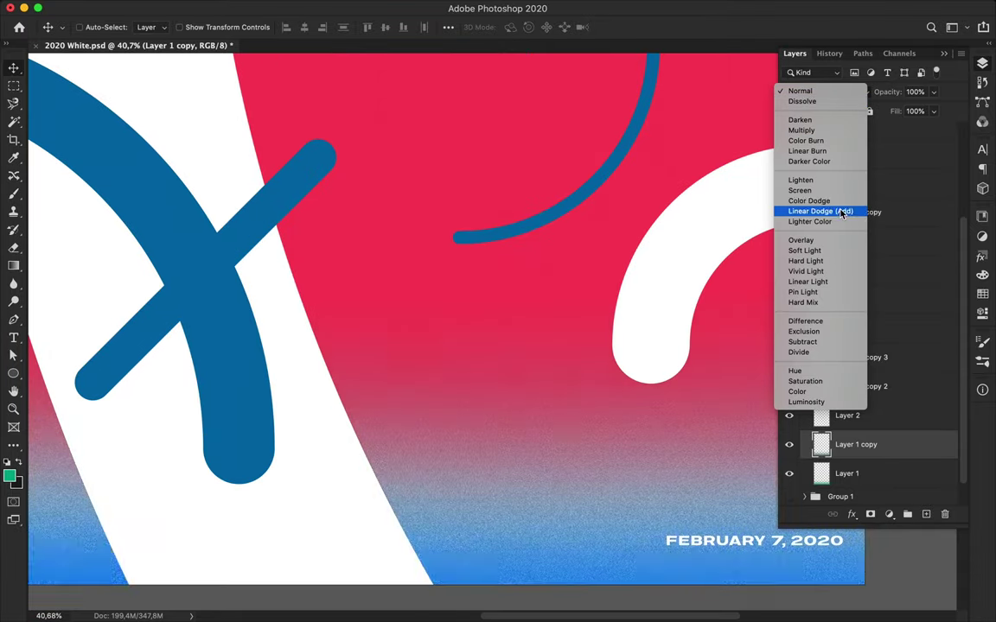
pyautogui.click(883, 124)
pyautogui.click(825, 91)
pyautogui.click(828, 245)
pyautogui.click(933, 111)
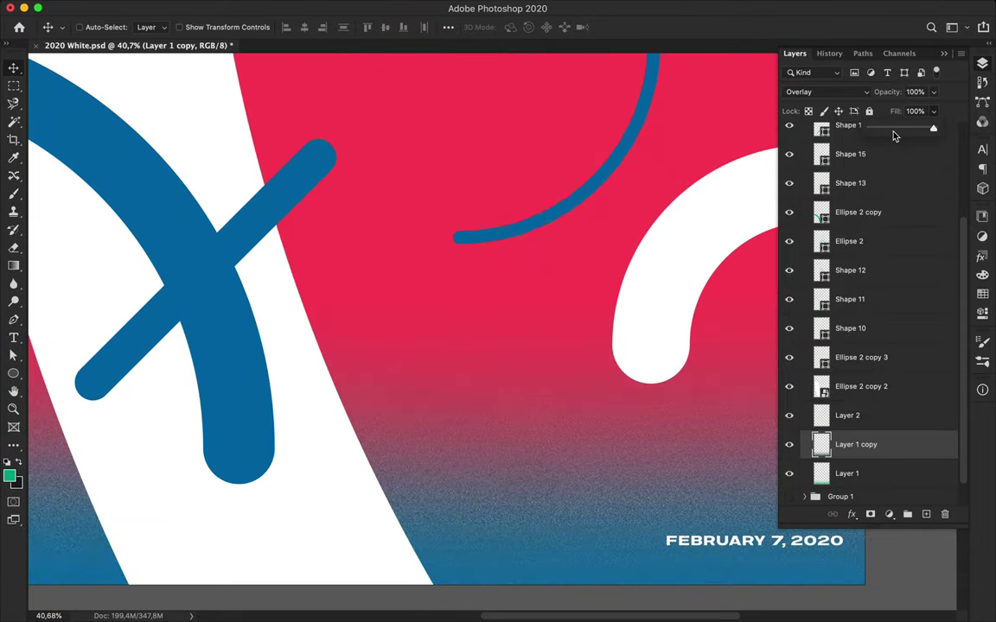
pyautogui.moveTo(936, 128); pyautogui.dragTo(875, 131)
pyautogui.scroll(-2, 596, 378)
pyautogui.scroll(-3, 602, 374)
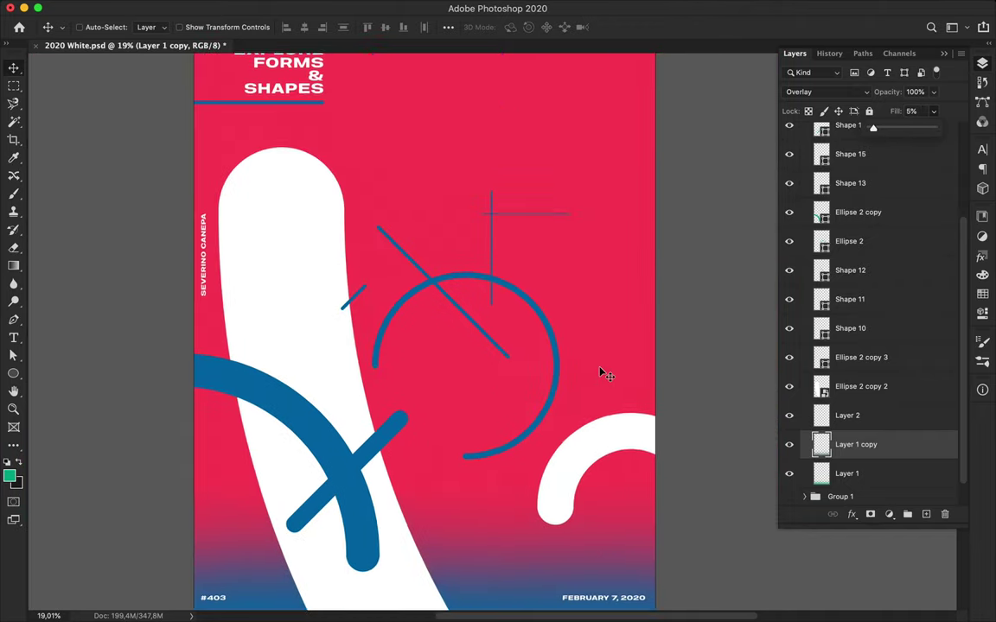
pyautogui.scroll(-1, 602, 372)
# Select the red background shape, add a new empty layer, and pick the poster's red as brush colour
pyautogui.keyDown('super'); pyautogui.click(592, 286); pyautogui.keyUp('super')
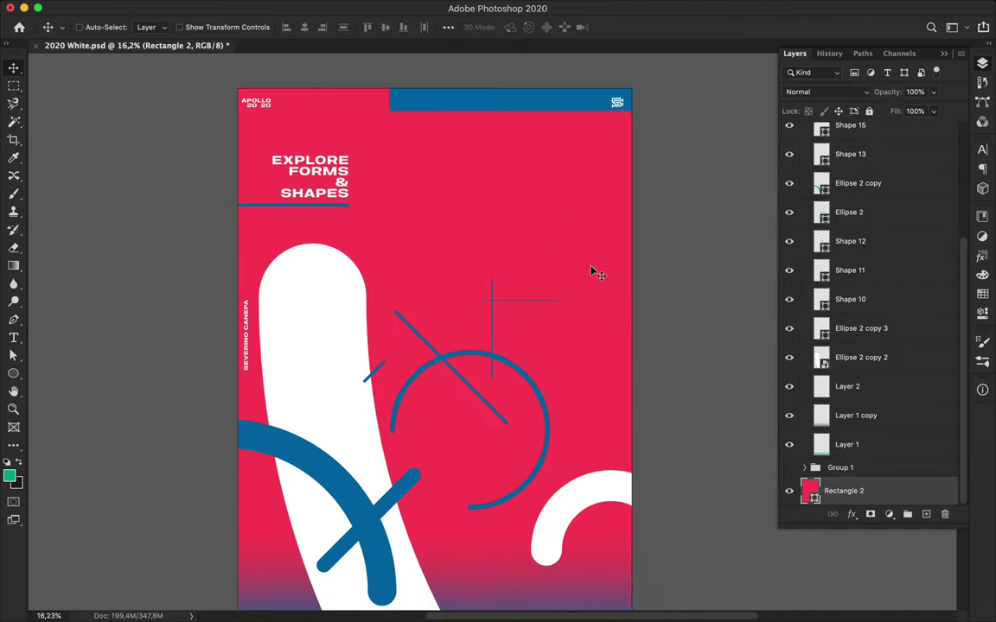
pyautogui.press('super+shift+alt+n')
pyautogui.press('b')
pyautogui.keyDown('alt'); pyautogui.click(554, 217); pyautogui.keyUp('alt')
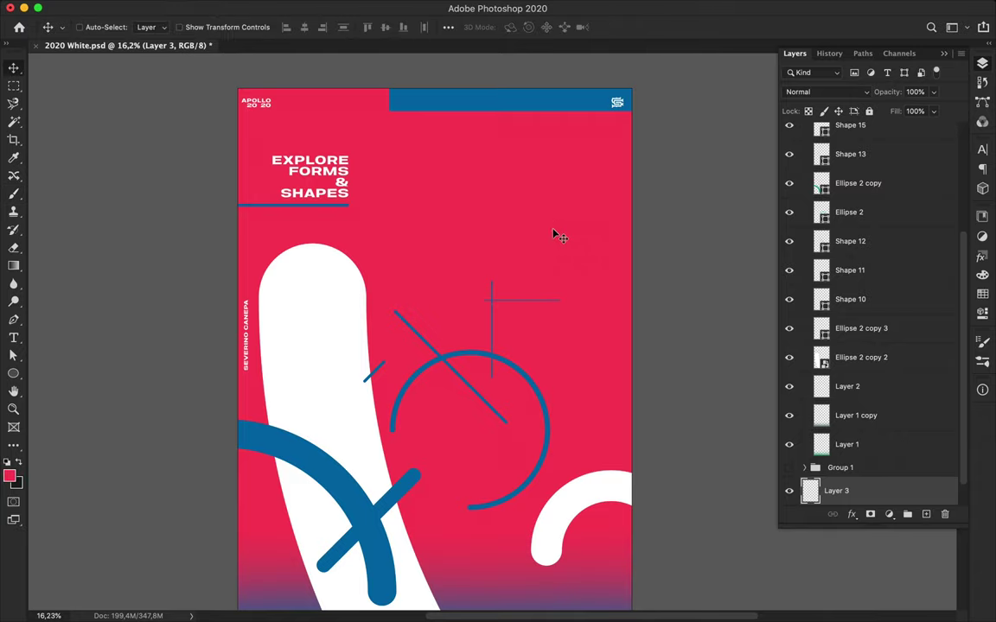
# Duplicate the new layer and set the copy's blend mode to Overlay
pyautogui.press('v')
pyautogui.press('super+j')
pyautogui.click(826, 91)
pyautogui.click(801, 239)
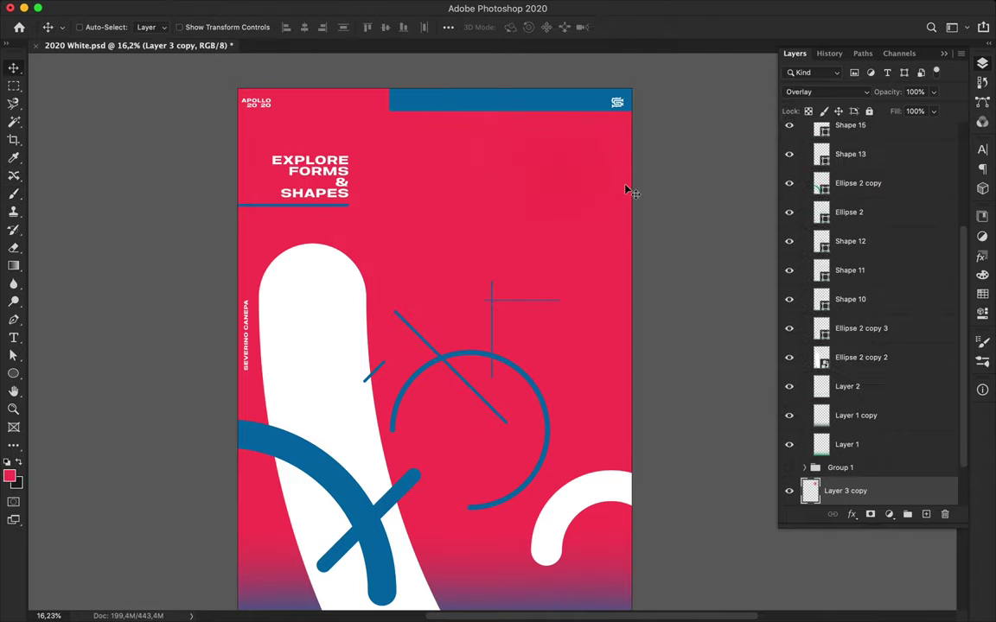
pyautogui.scroll(5, 631, 191)
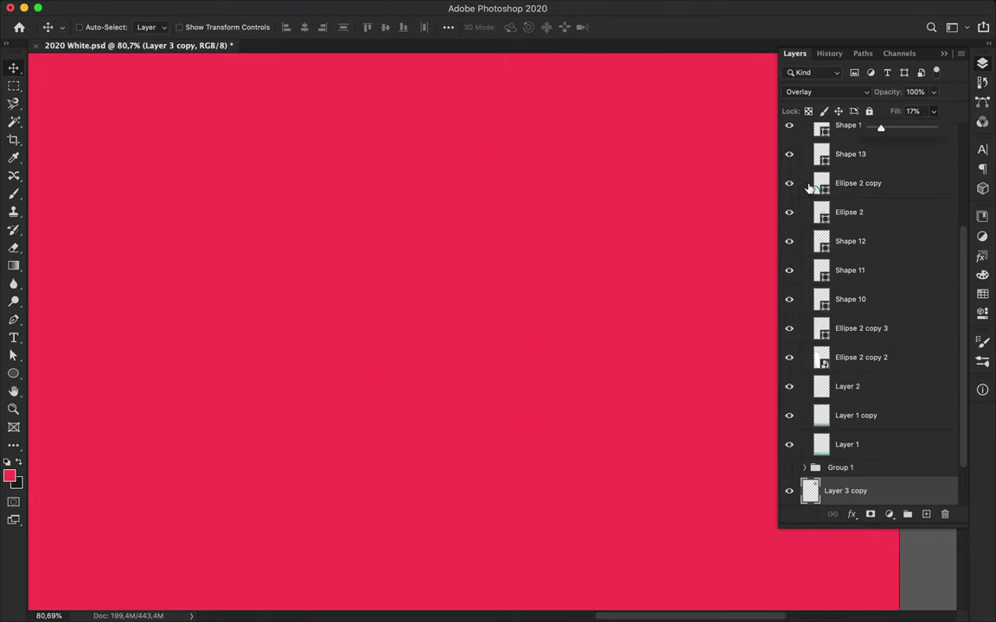
pyautogui.scroll(-1, 733, 222)
pyautogui.scroll(-2, 733, 222)
pyautogui.scroll(-1, 733, 222)
pyautogui.scroll(-1, 733, 222)
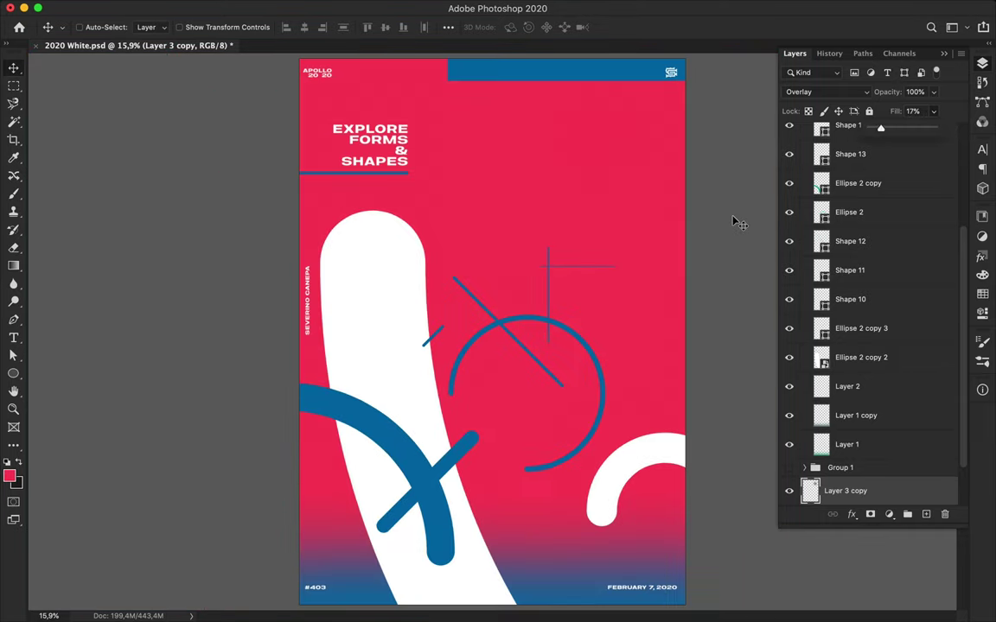
# Extend the vertical line's top end upward and move the white shape up and left
pyautogui.press('a')
pyautogui.moveTo(548, 256); pyautogui.dragTo(548, 199)
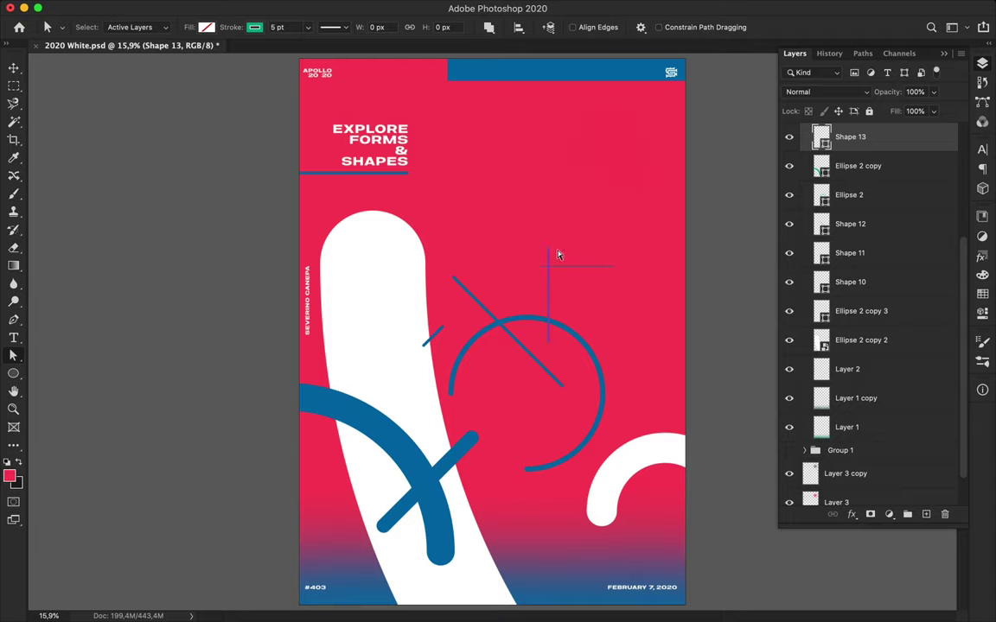
pyautogui.press('v')
pyautogui.moveTo(389, 273); pyautogui.dragTo(380, 263)
# Enlarge the right-hand white arc to about 139%
pyautogui.scroll(-1, 643, 245)
pyautogui.keyDown('ctrl'); pyautogui.click(634, 451); pyautogui.keyUp('ctrl')
pyautogui.press('a')
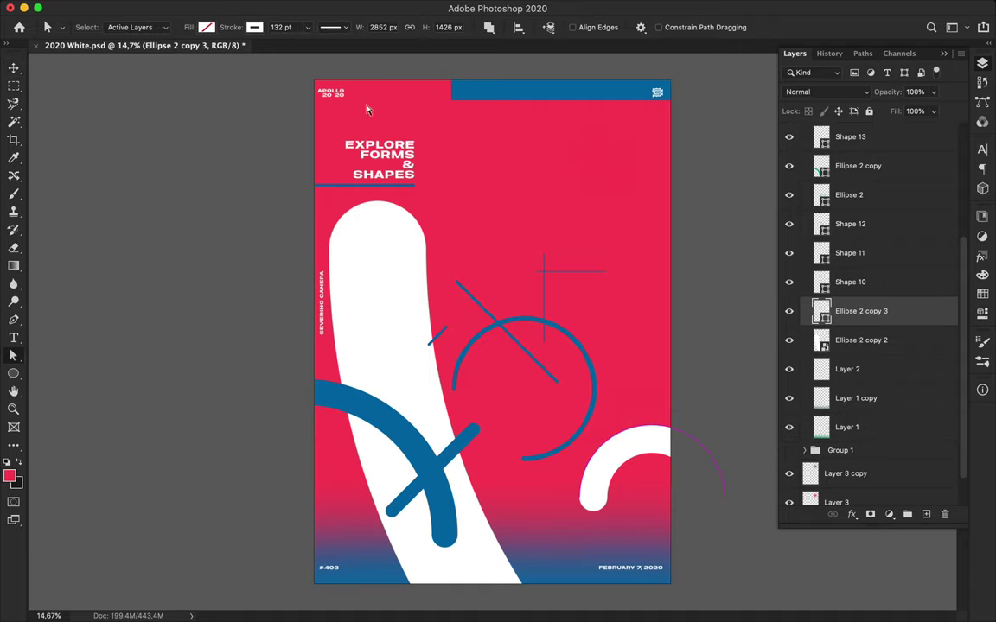
pyautogui.hotkey('ctrl', 't')
pyautogui.moveTo(579, 498)
pyautogui.mouseDown()
pyautogui.moveTo(551, 525)
pyautogui.moveTo(616, 461)
pyautogui.mouseUp()
pyautogui.press('Return')
pyautogui.press('v')
# Nudge the Shape 15 line, shift the thick blue bar right, and move the small blue stroke down-left
pyautogui.scroll(3, 588, 273)
pyautogui.moveTo(573, 227); pyautogui.dragTo(581, 225)
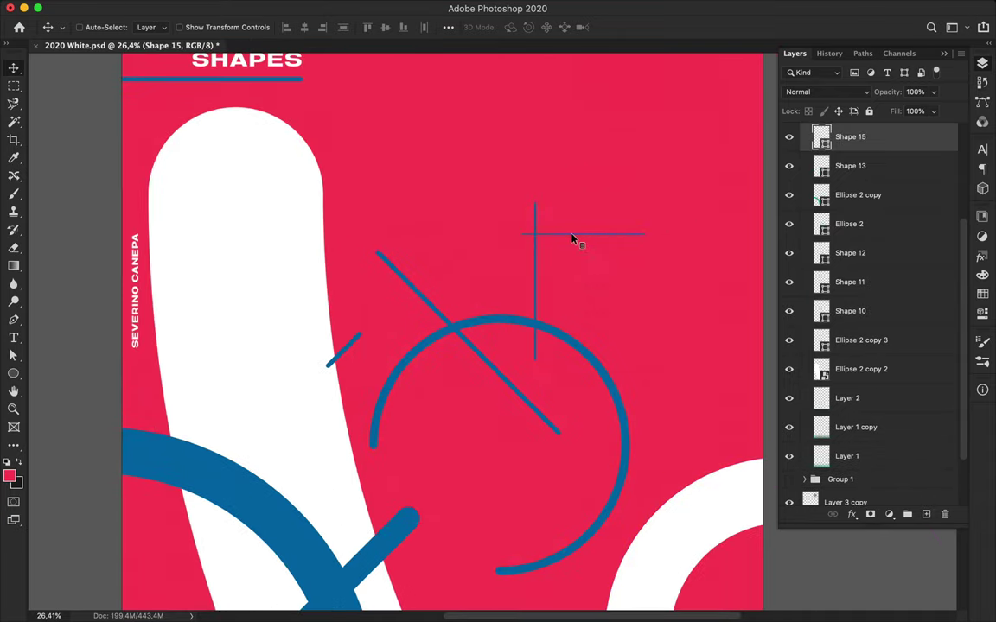
pyautogui.press('a')
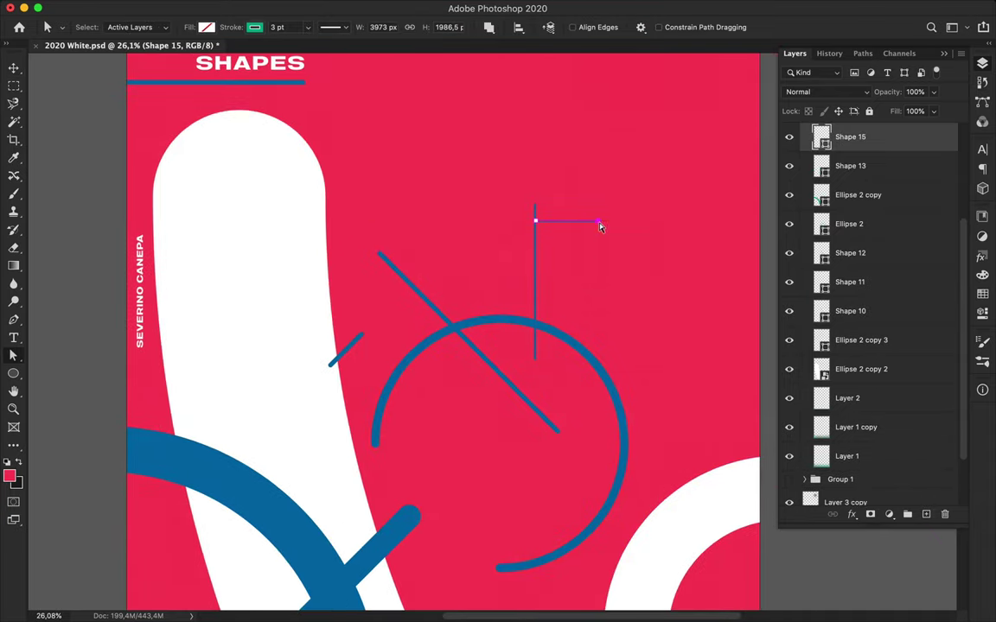
pyautogui.scroll(-1, 601, 227)
pyautogui.press('v')
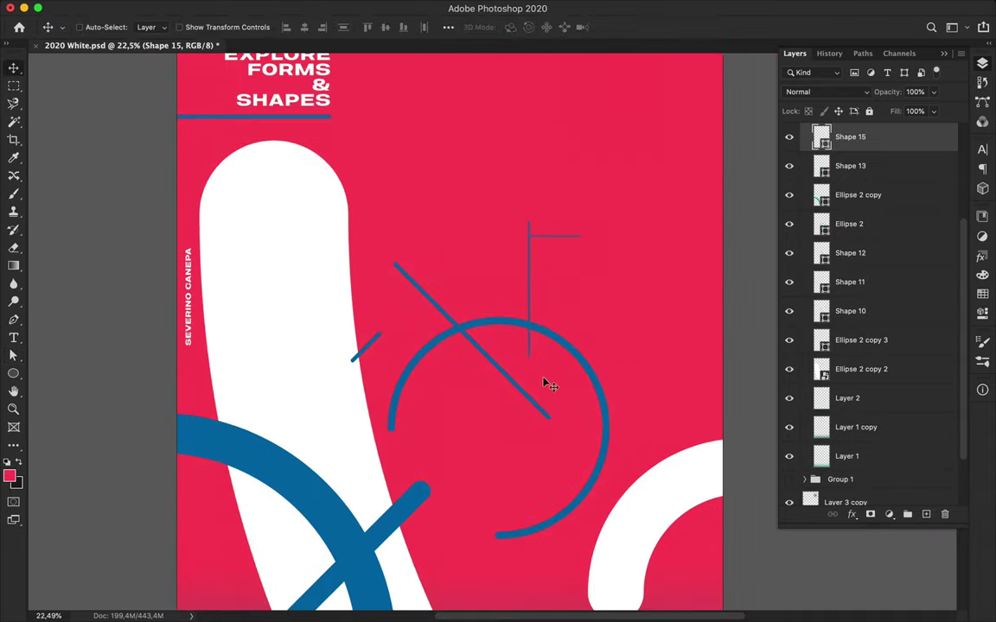
pyautogui.scroll(-2, 562, 311)
pyautogui.scroll(-1, 562, 312)
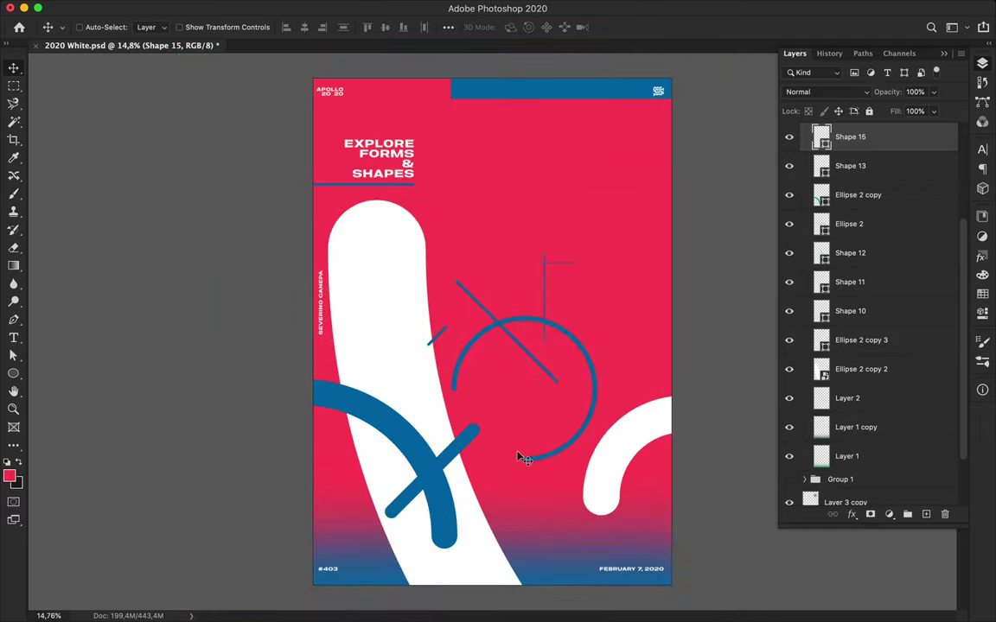
pyautogui.moveTo(468, 447); pyautogui.dragTo(486, 445)
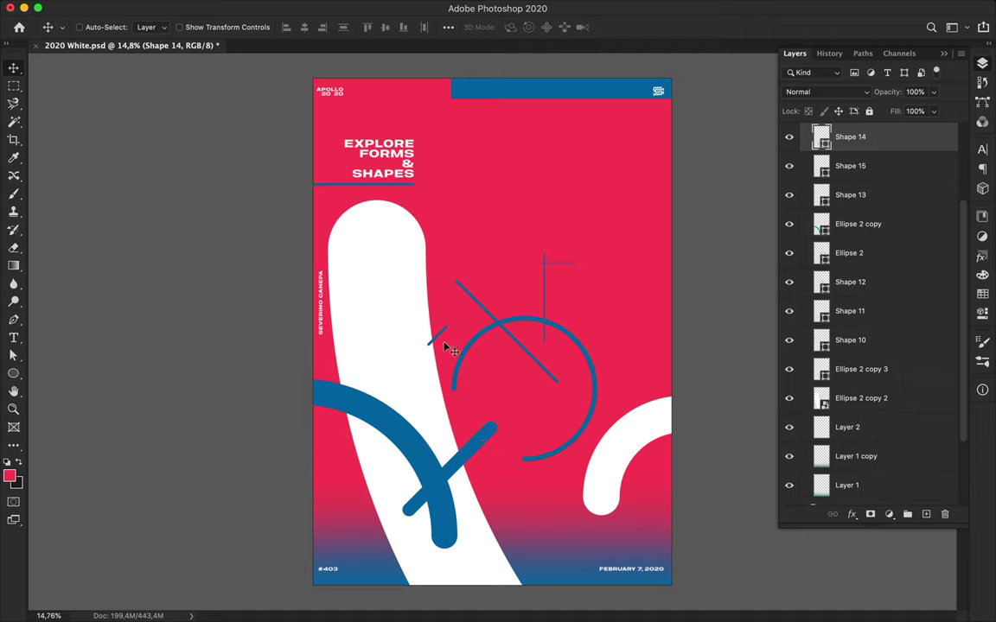
pyautogui.click(402, 348)
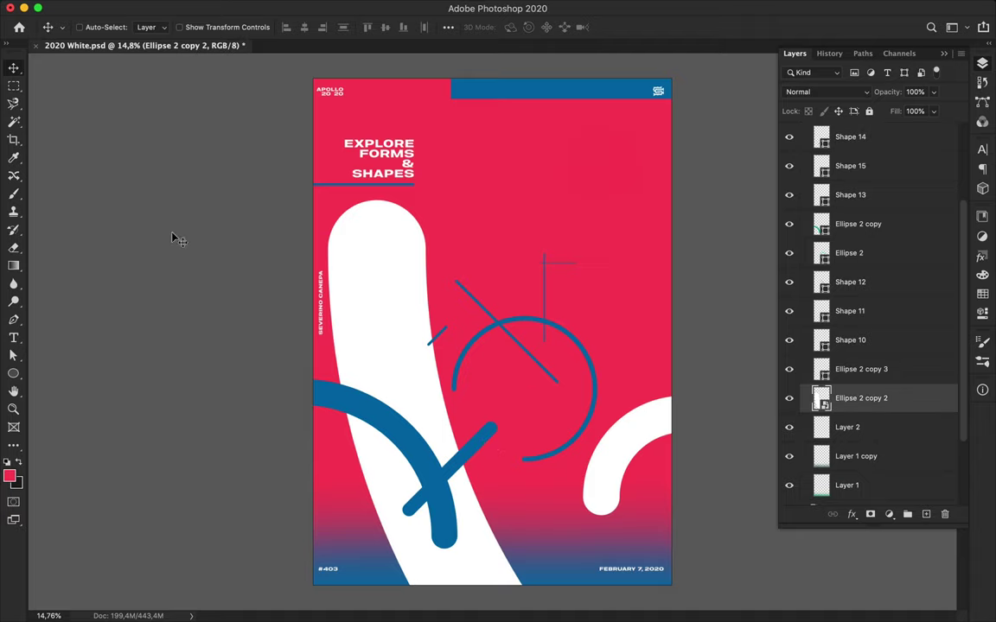
pyautogui.moveTo(450, 335); pyautogui.dragTo(443, 340)
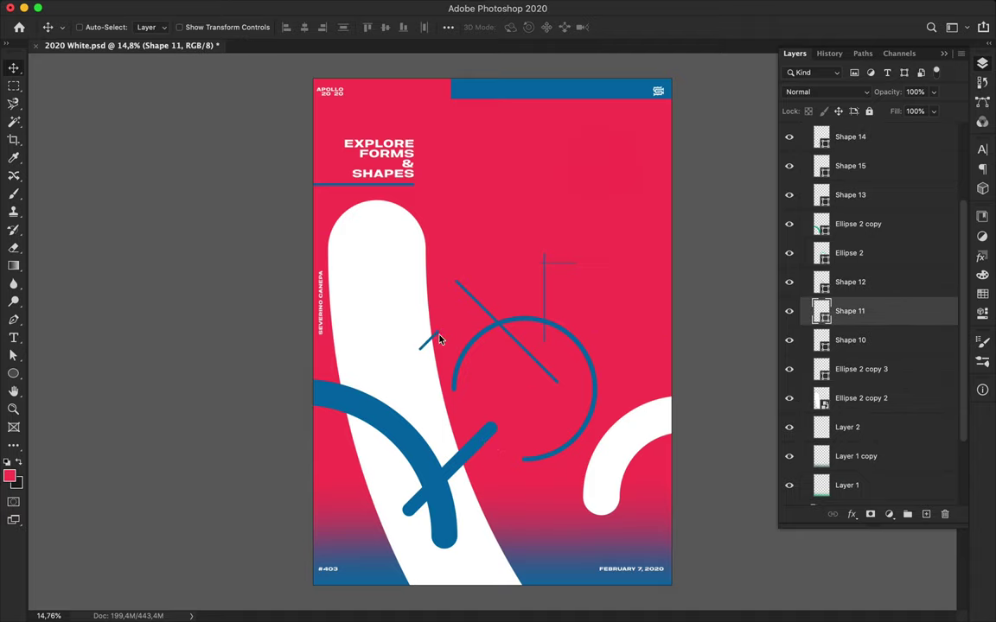
# Move the short horizontal line up-right and place it diagonally near the top right
pyautogui.keyDown('ctrl'); pyautogui.click(562, 267); pyautogui.keyUp('ctrl')
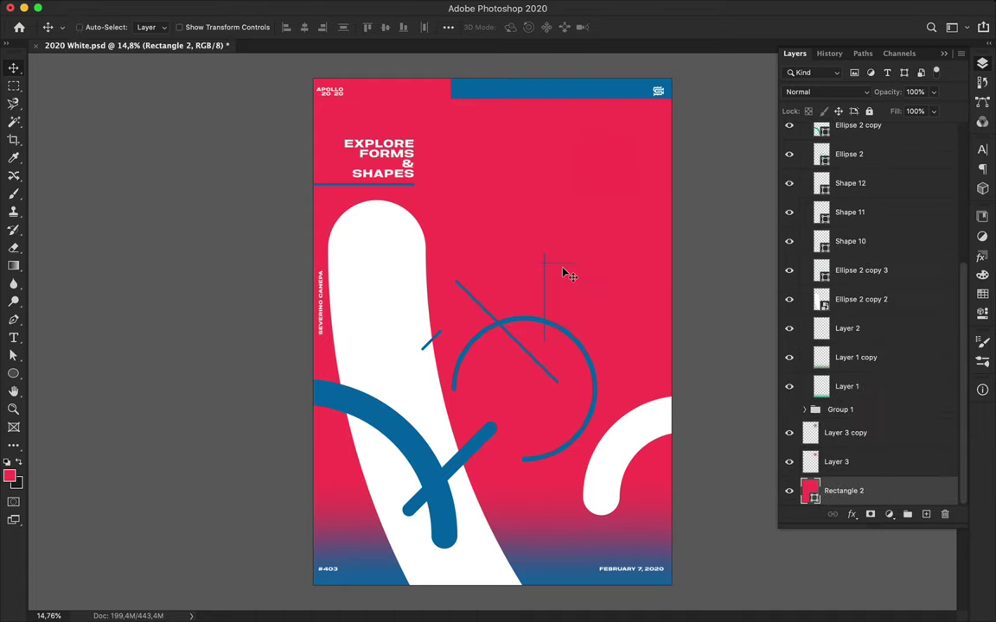
pyautogui.scroll(1, 564, 271)
pyautogui.scroll(3, 562, 270)
pyautogui.moveTo(567, 256)
pyautogui.mouseDown()
pyautogui.moveTo(598, 205)
pyautogui.moveTo(627, 222)
pyautogui.mouseUp()
pyautogui.hotkey('ctrl', 't')
pyautogui.press('Return')
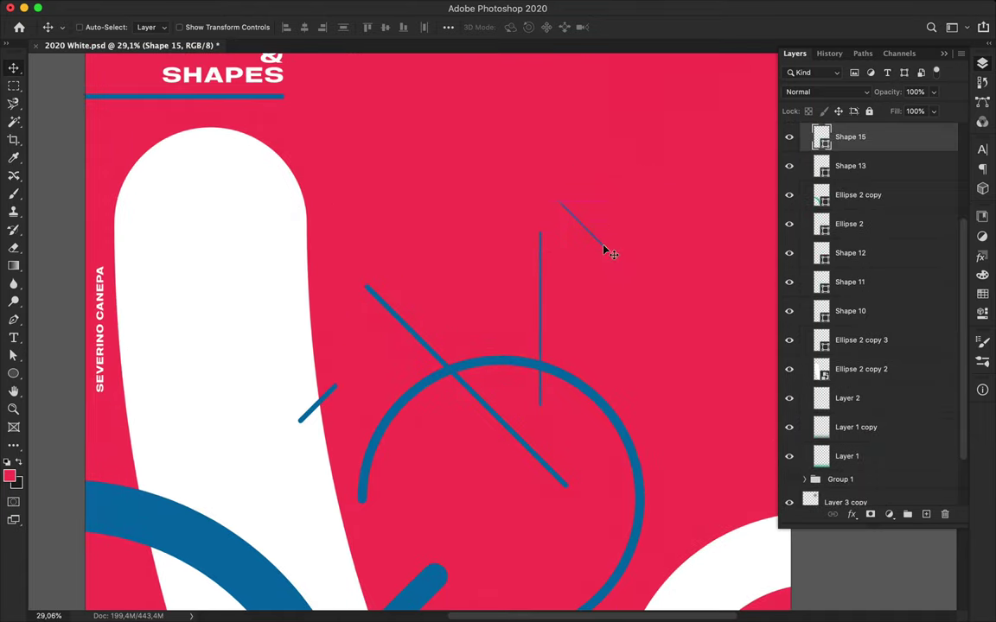
pyautogui.scroll(-3, 607, 250)
pyautogui.hotkey('ctrl', 't')
pyautogui.press('Return')
pyautogui.moveTo(552, 222); pyautogui.dragTo(620, 237)
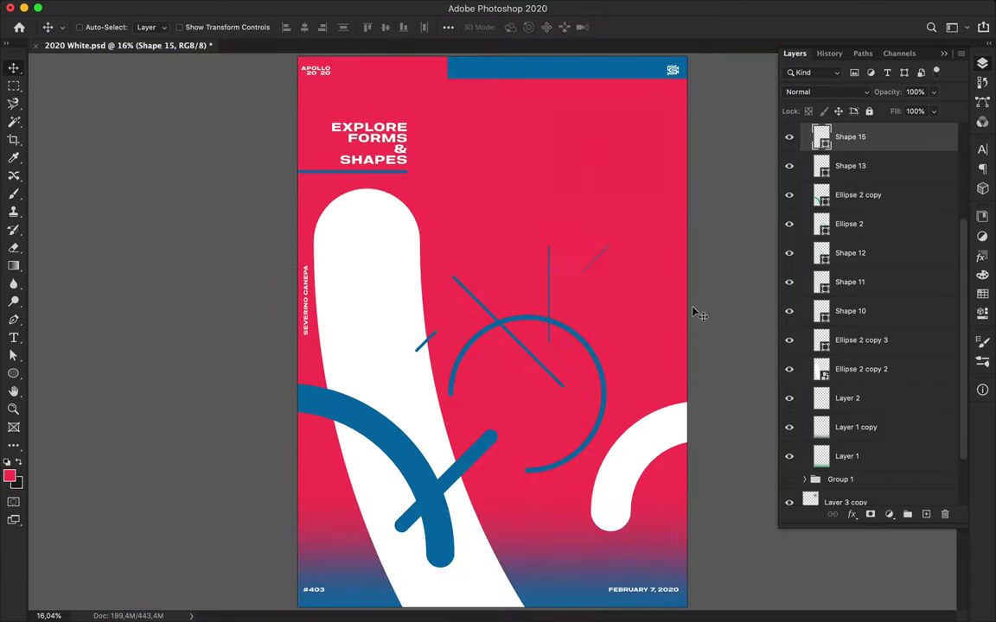
# Bring the thick blue bar's layer to the top and enlarge the right white arc slightly
pyautogui.hotkey('ctrl', 'j')
pyautogui.press('a')
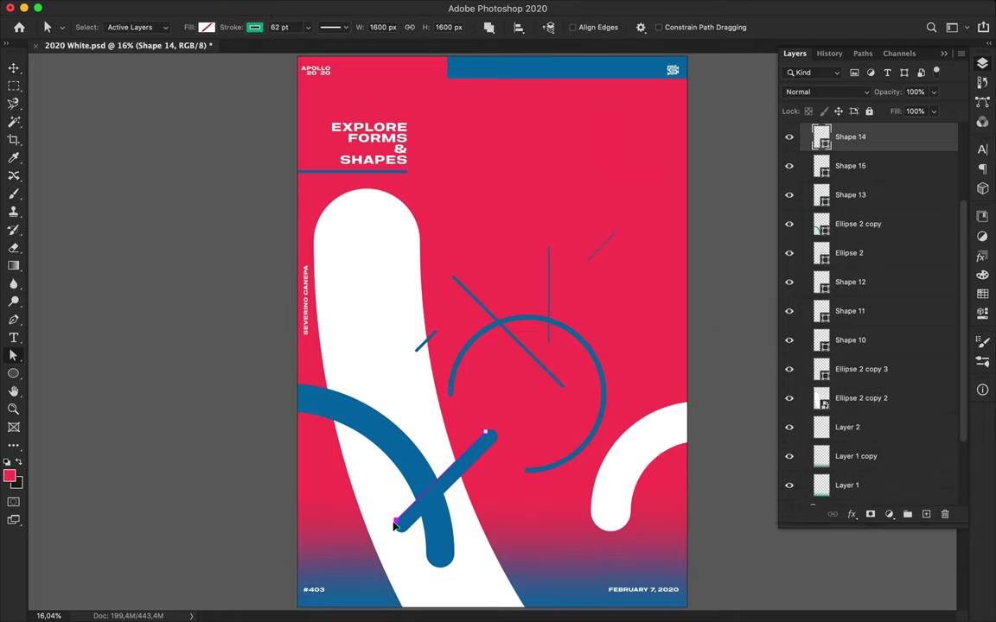
pyautogui.hotkey('ctrl', '-')
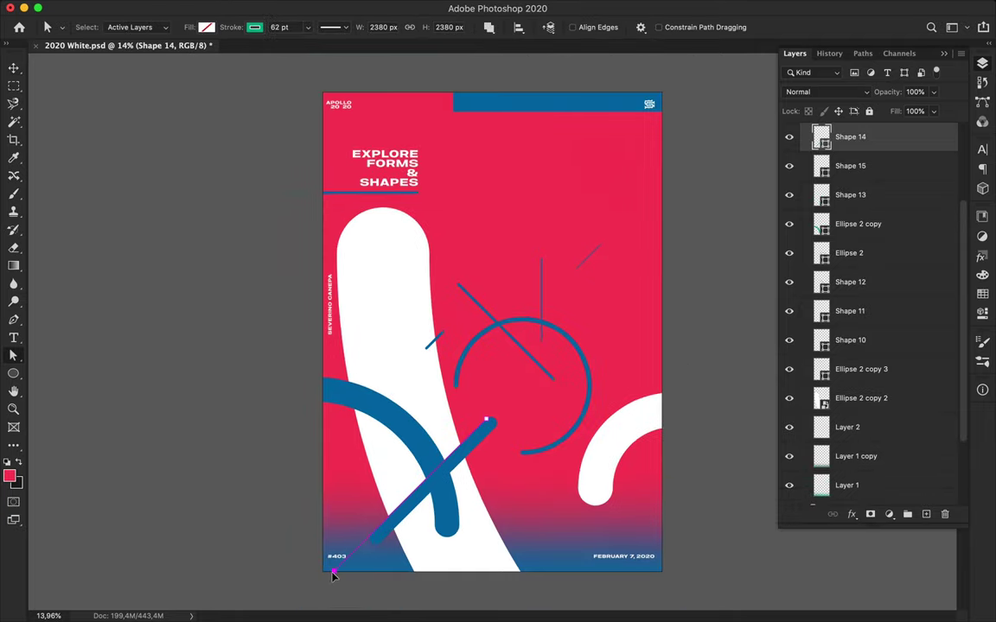
pyautogui.keyDown('ctrl'); pyautogui.click(413, 452); pyautogui.keyUp('ctrl')
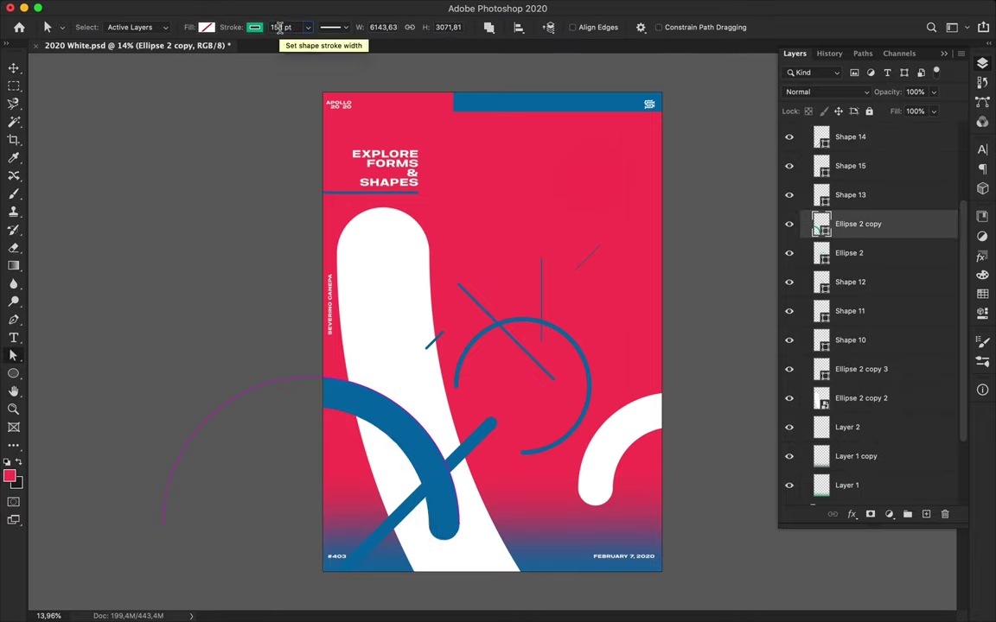
pyautogui.keyDown('ctrl'); pyautogui.click(650, 407); pyautogui.keyUp('ctrl')
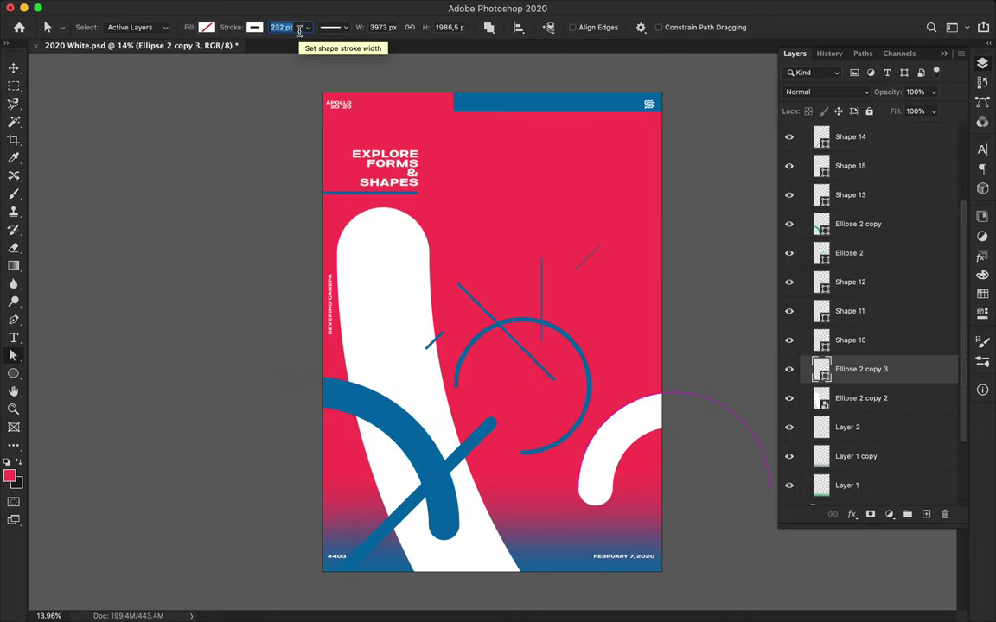
pyautogui.press('v')
pyautogui.hotkey('ctrl', 't')
pyautogui.moveTo(671, 454); pyautogui.dragTo(689, 448)
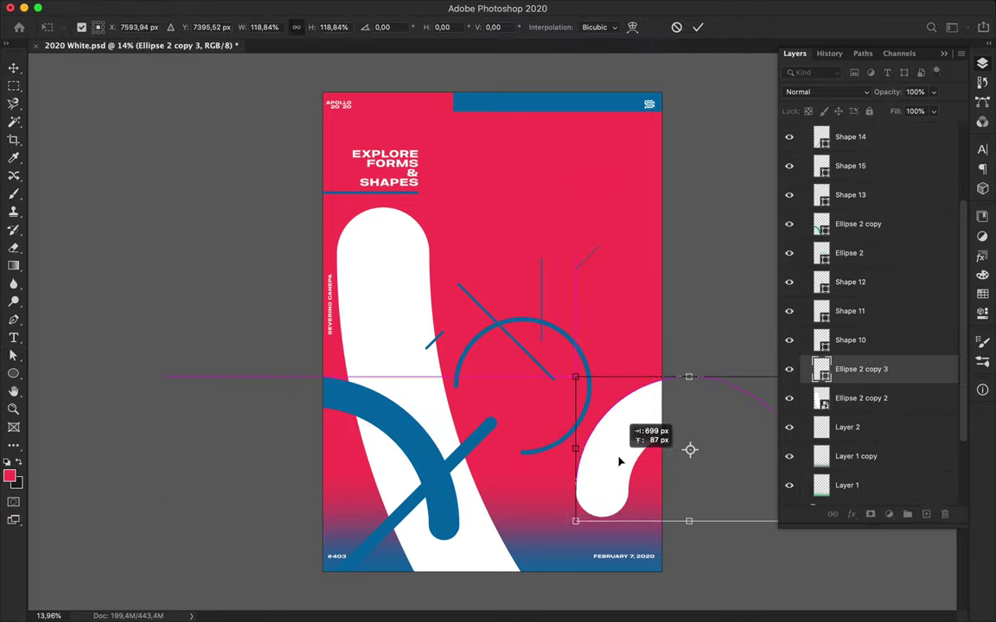
pyautogui.press('Return')
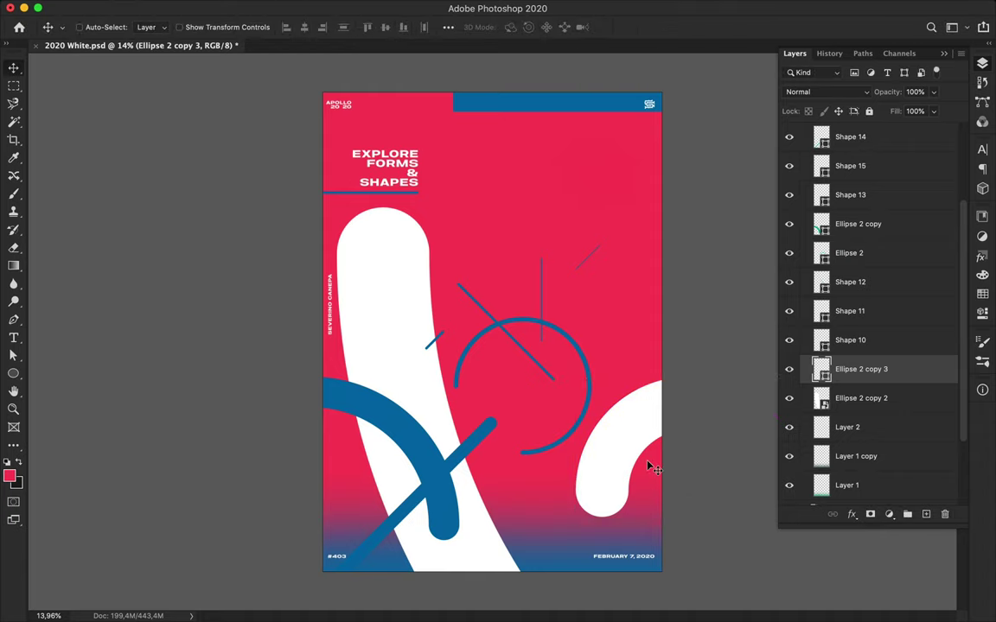
# Add a new empty layer for the glow with the Brush tool active
pyautogui.press('b')
pyautogui.hotkey('ctrl', 'shift', 'alt', 'n')
pyautogui.click(9, 475)
# Paint a soft white glow at the top of the white shape, undoing an extra stroke
pyautogui.press('Return')
pyautogui.click(383, 246)
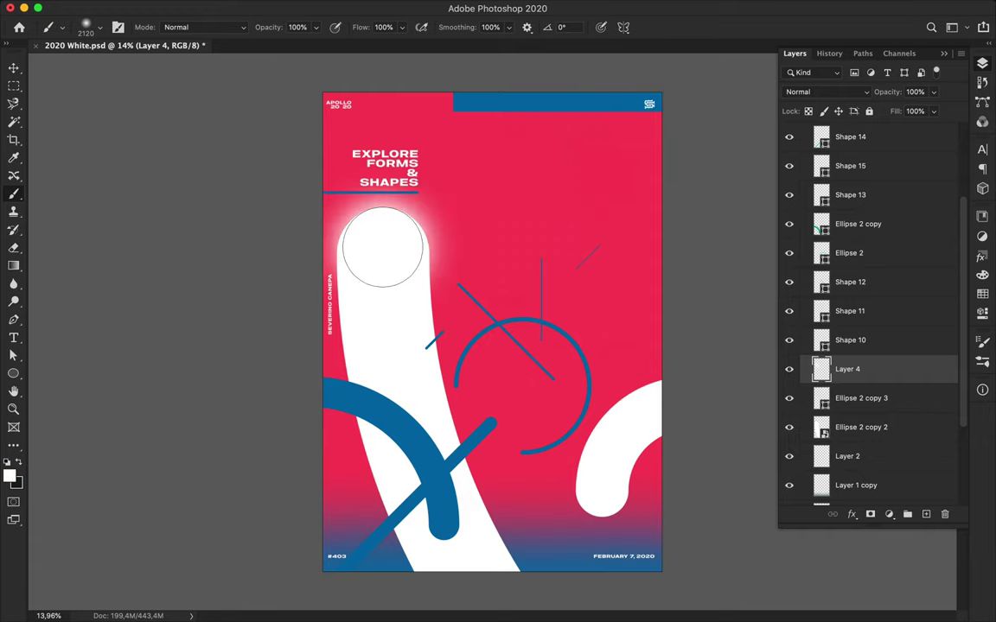
pyautogui.press('v')
pyautogui.scroll(-1, 260, 363)
pyautogui.hotkey('ctrl', 'z')
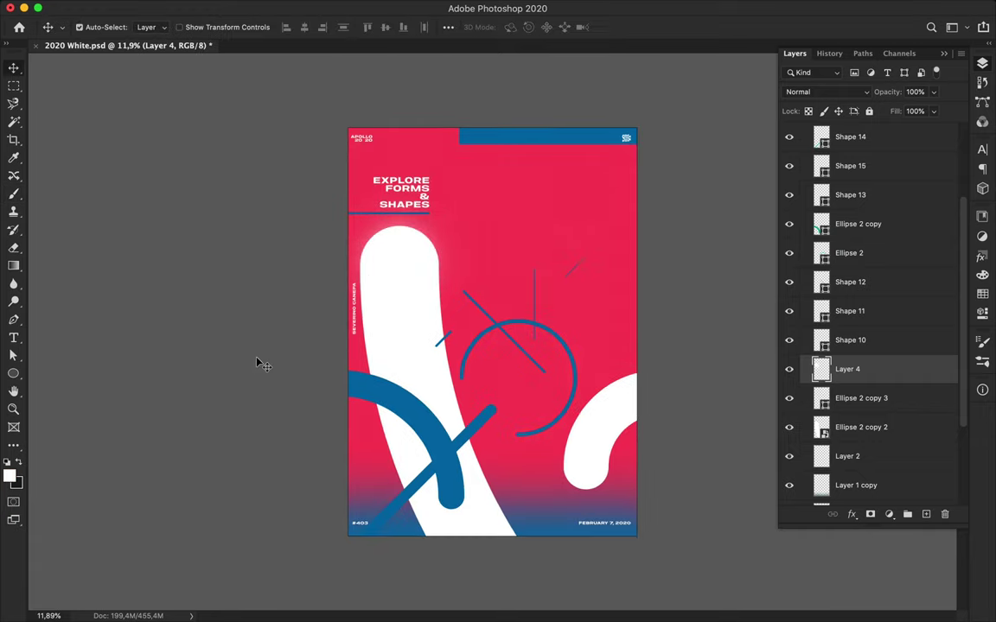
# Show the layout grid and guides to check alignment, then hide them and save the poster
pyautogui.hotkey('ctrl', 'shift', 'n')
pyautogui.press('Escape')
pyautogui.hotkey('ctrl', ';')
pyautogui.scroll(2, 587, 296)
pyautogui.scroll(2, 587, 296)
pyautogui.moveTo(567, 230); pyautogui.dragTo(571, 223)
pyautogui.scroll(-1, 570, 223)
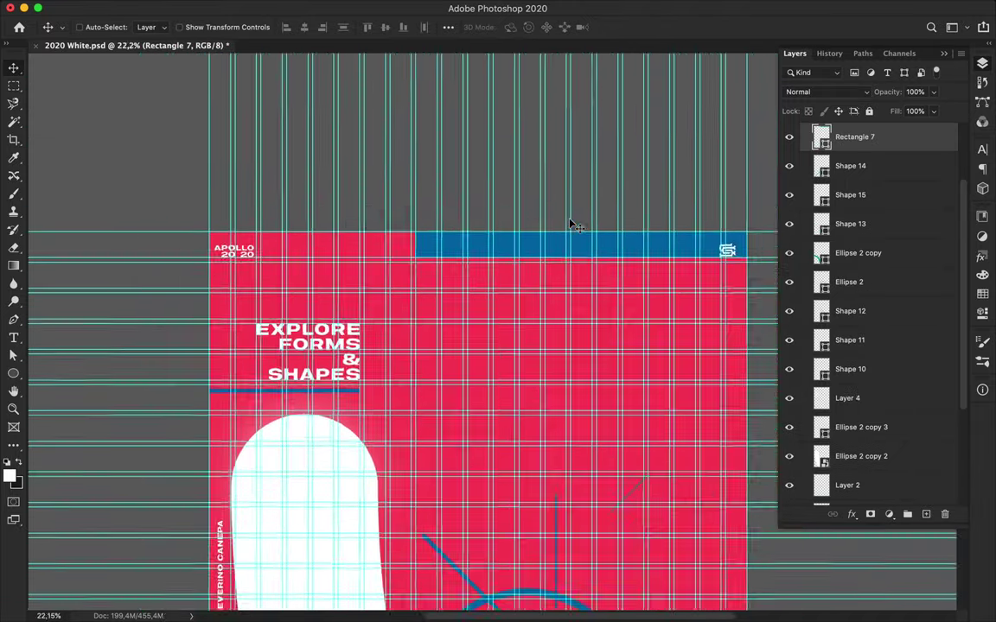
pyautogui.scroll(-1, 712, 293)
pyautogui.scroll(-1, 743, 275)
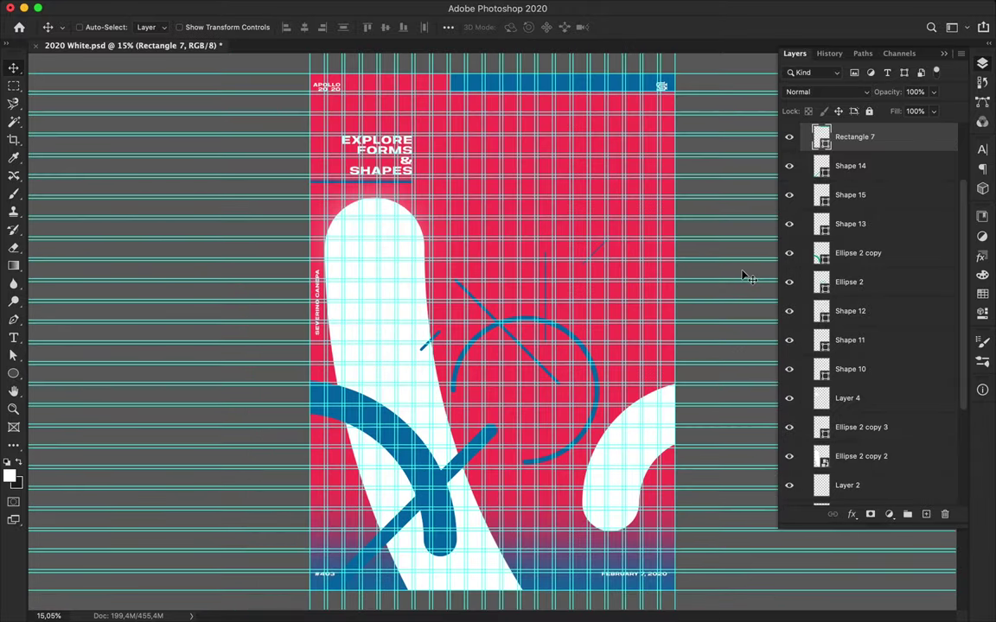
pyautogui.hotkey('ctrl', 'h')
pyautogui.hotkey('ctrl', 's')
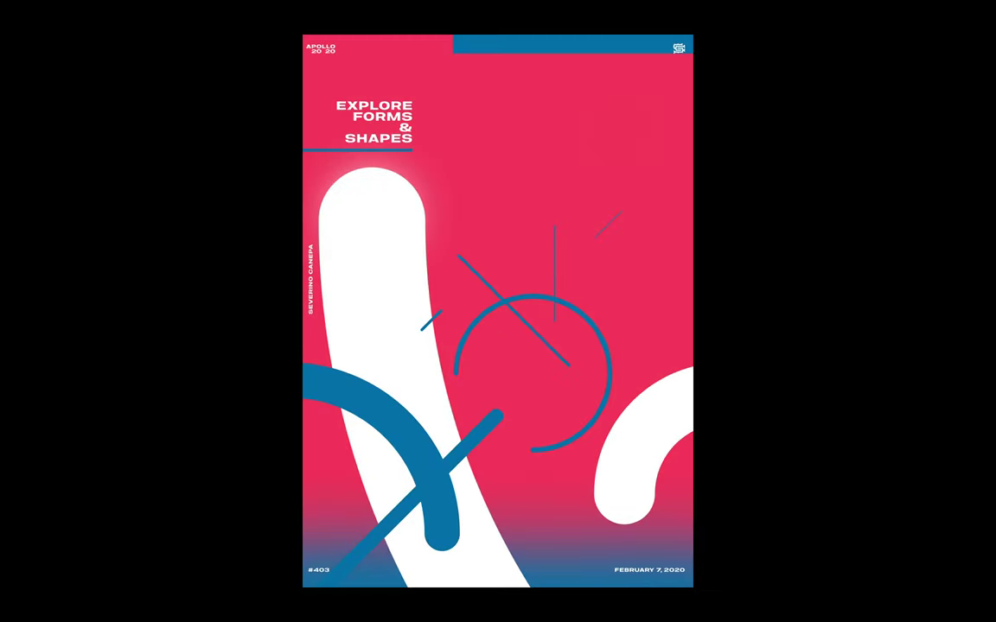